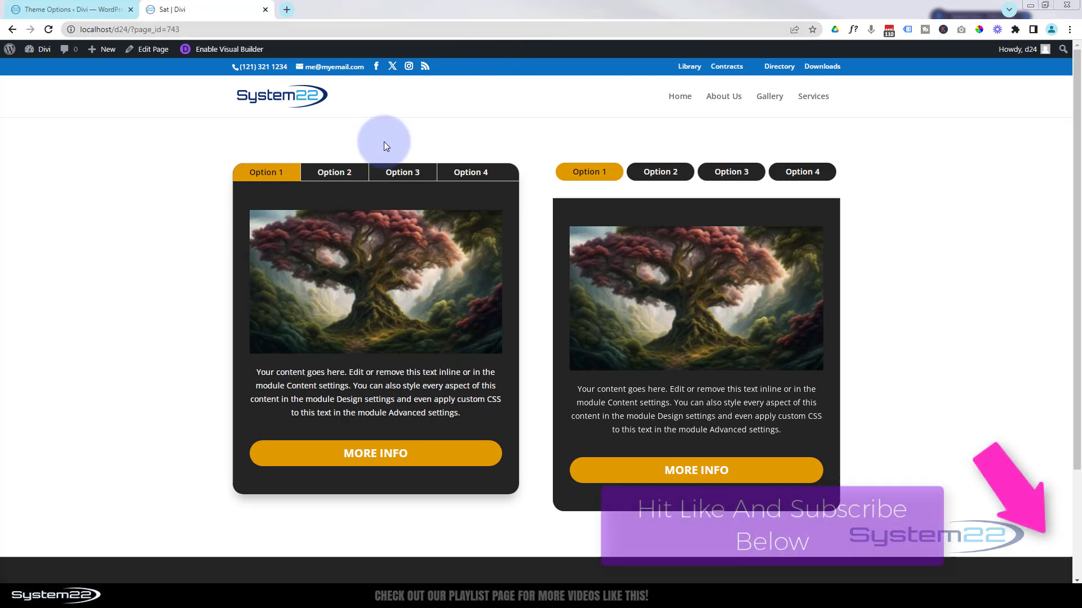
Preview Options 2, 3 and 4 of the attached dark tabs, then return to Option 1
click(345, 173)
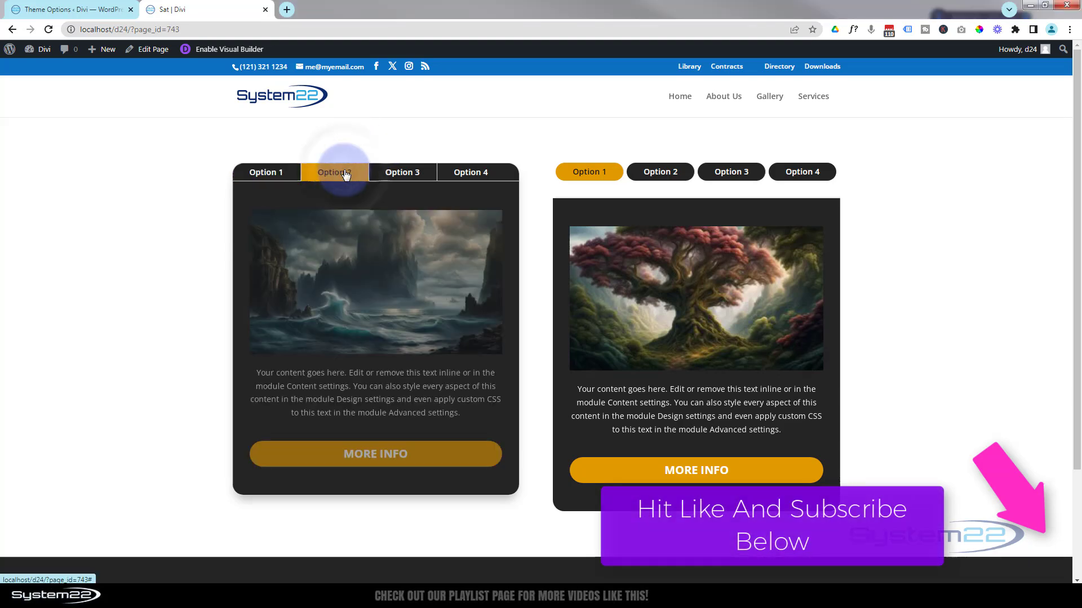
click(410, 172)
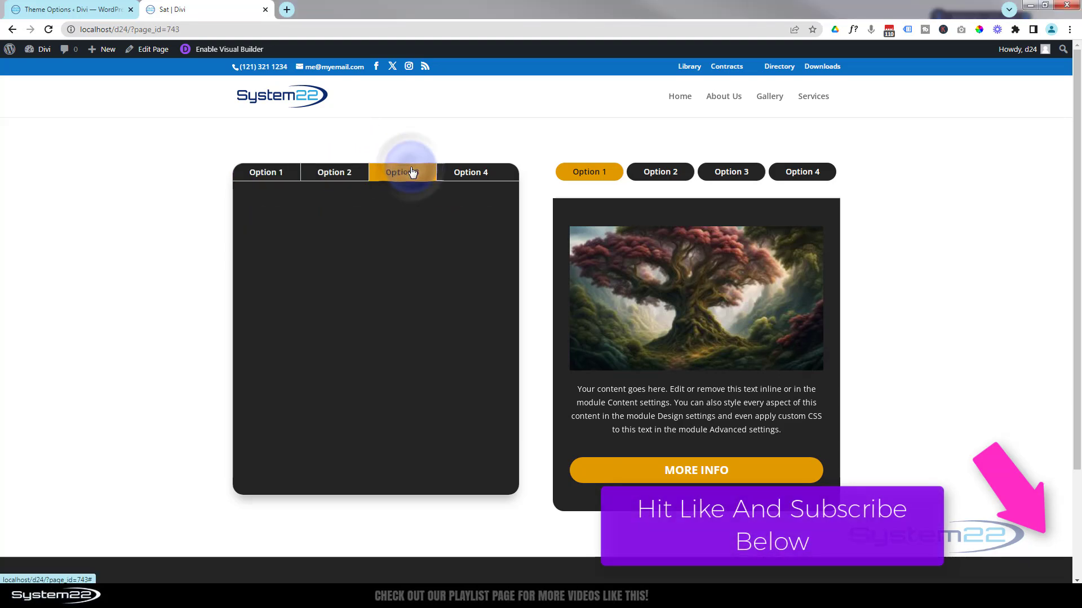
click(473, 174)
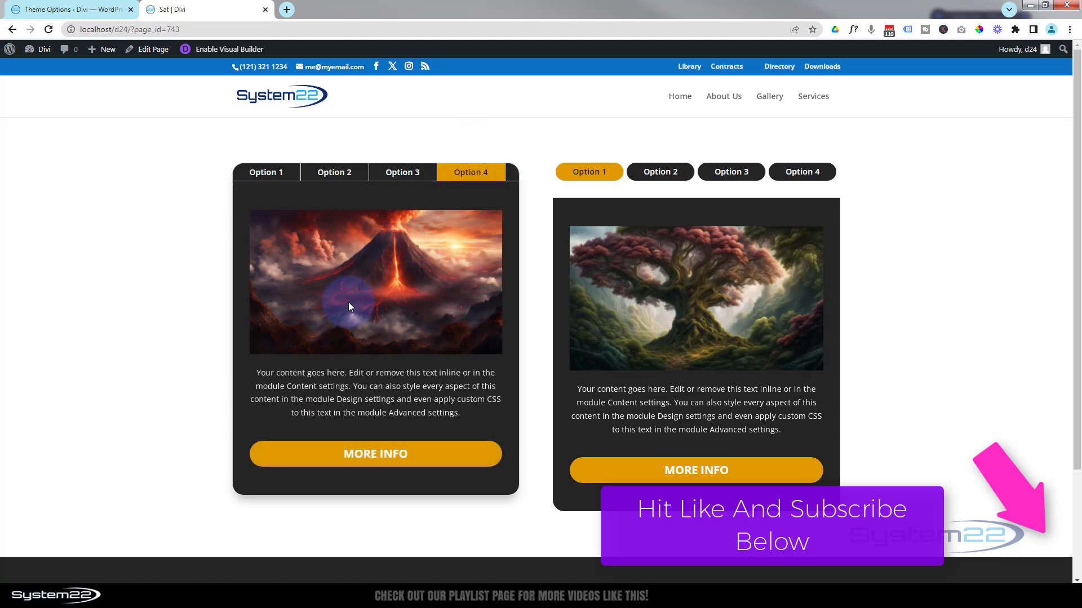
click(271, 176)
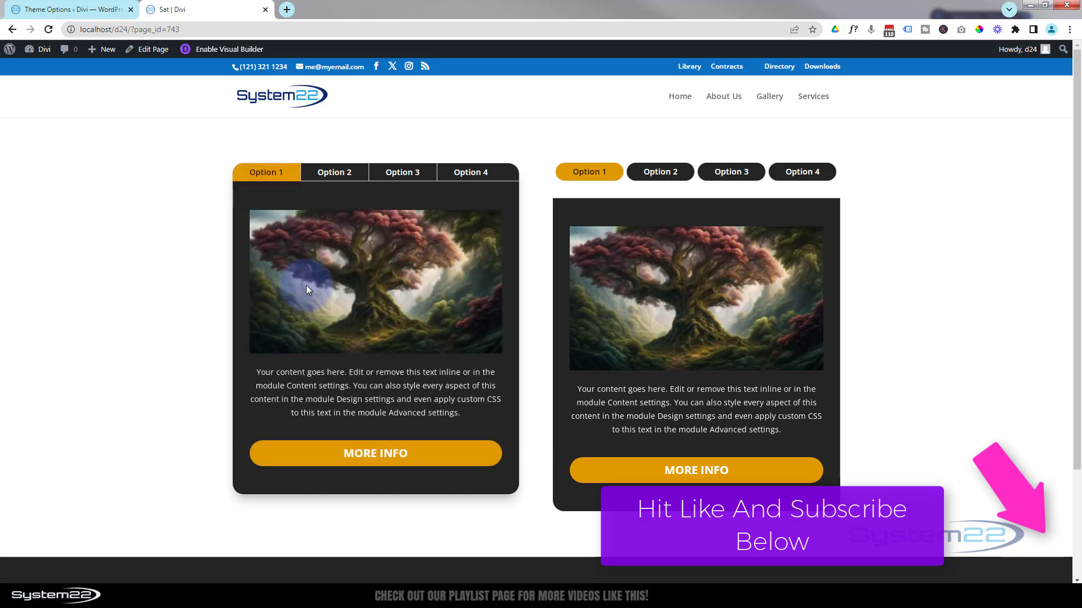
Cycle the pill-style tabs through Options 2–4, back to Option 1, then 2–4 again
click(675, 175)
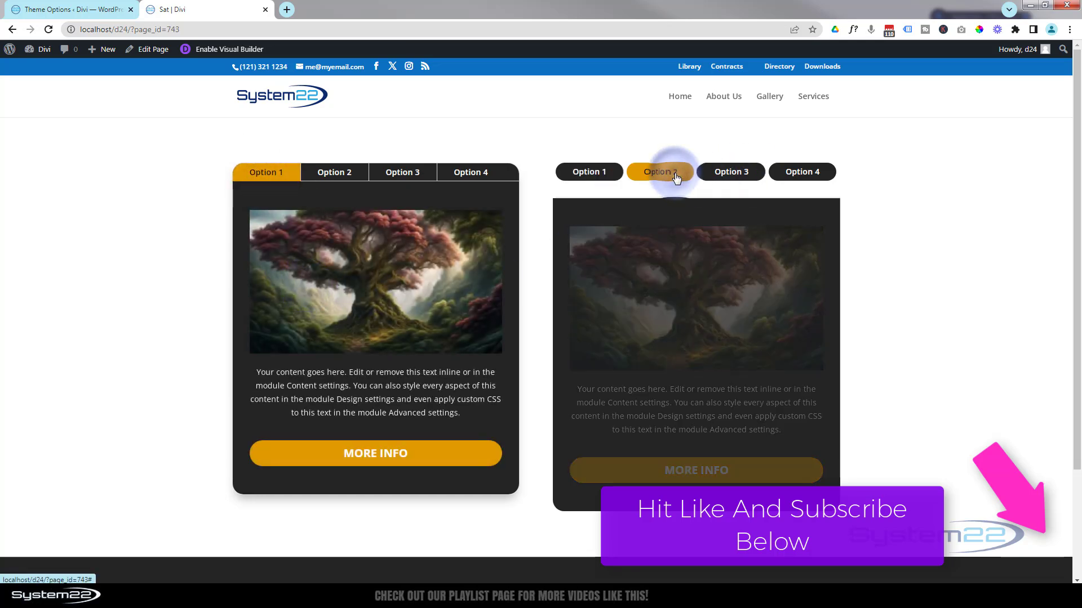
click(722, 177)
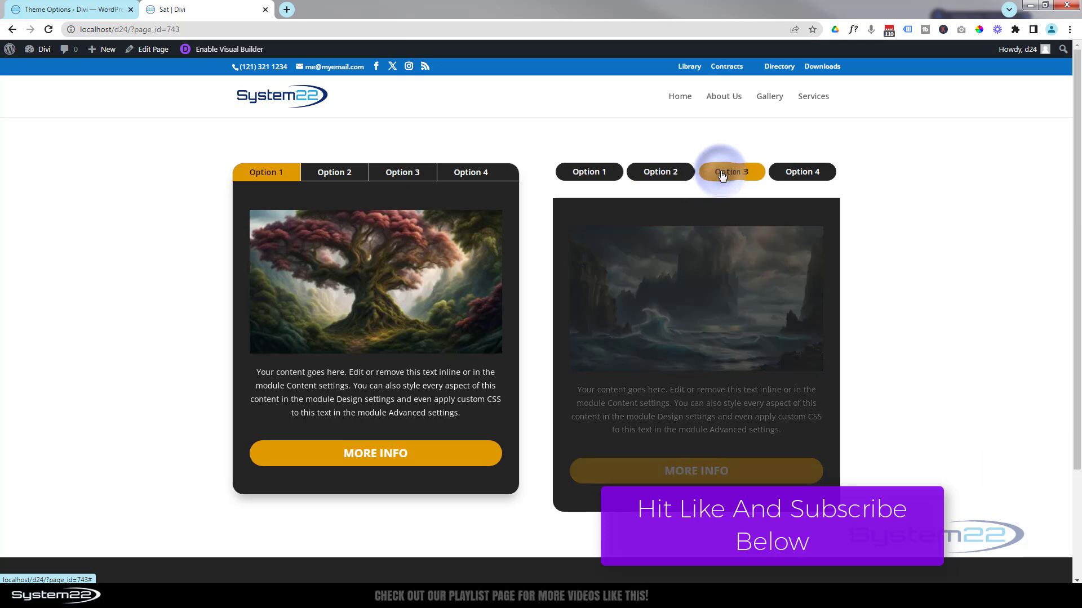
click(793, 176)
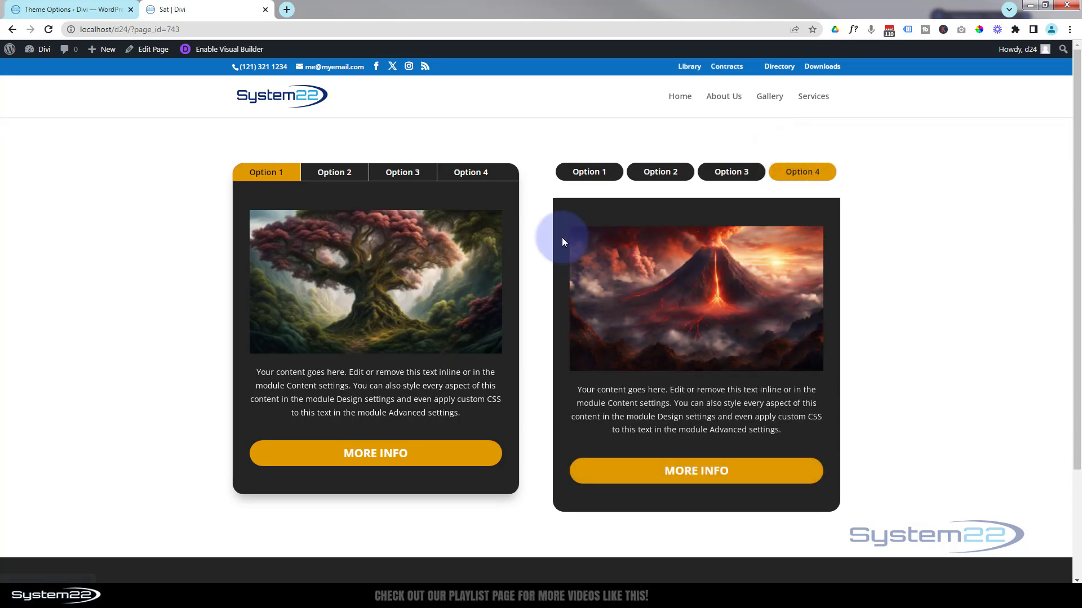
click(590, 172)
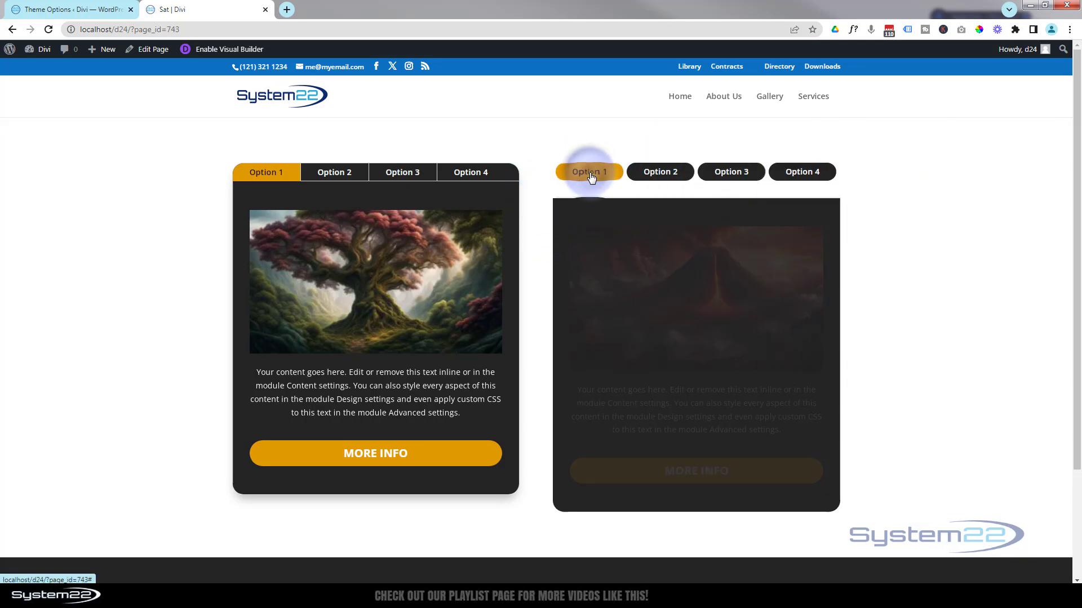
click(665, 174)
click(743, 174)
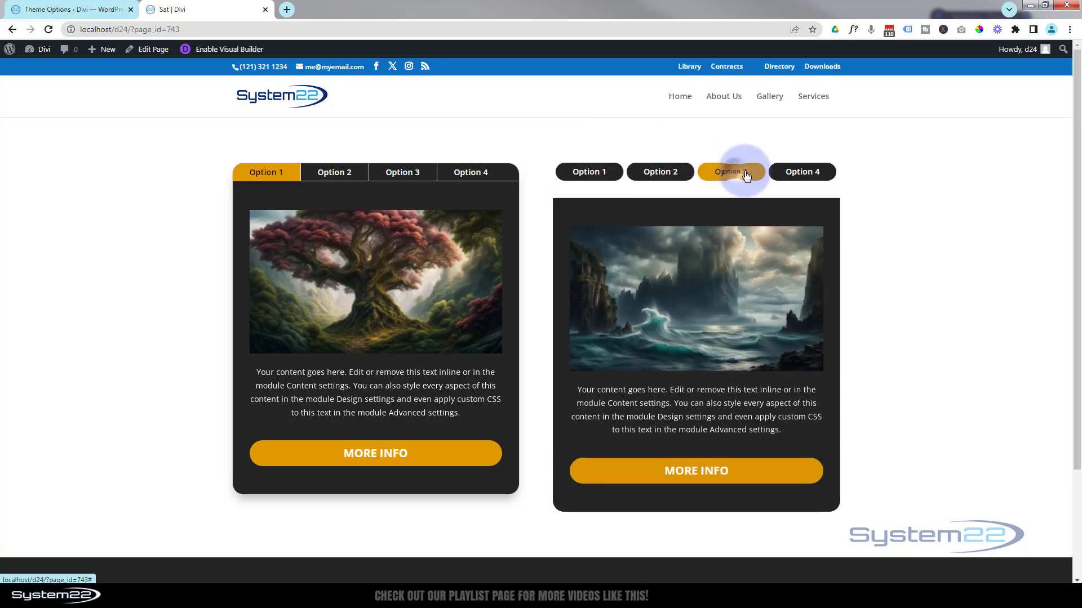
click(801, 173)
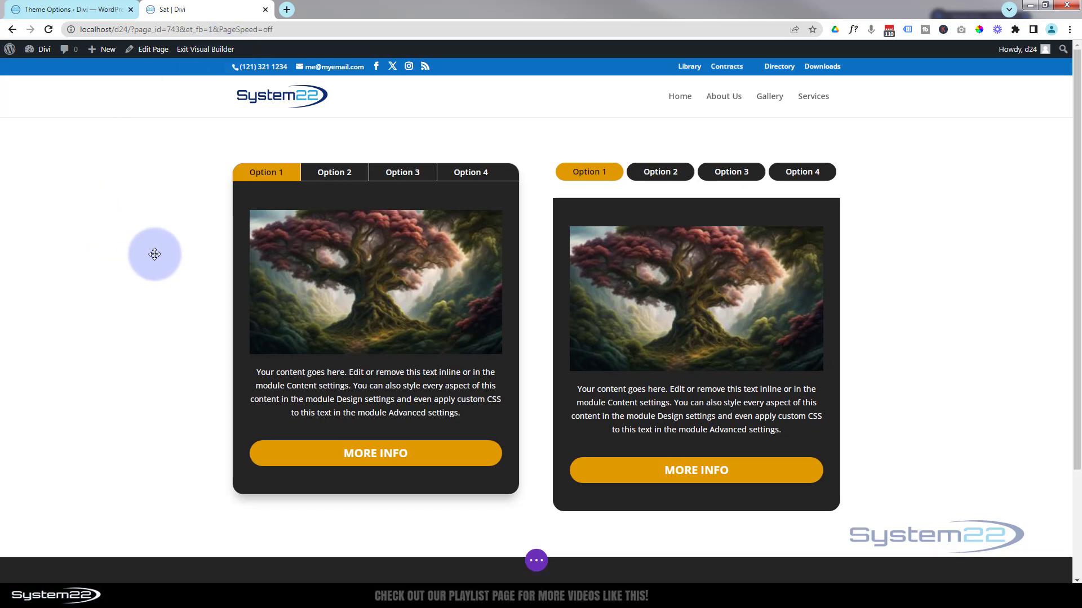
Delete the row of demo tab modules and insert a new two-column row
mouse_move(319, 167)
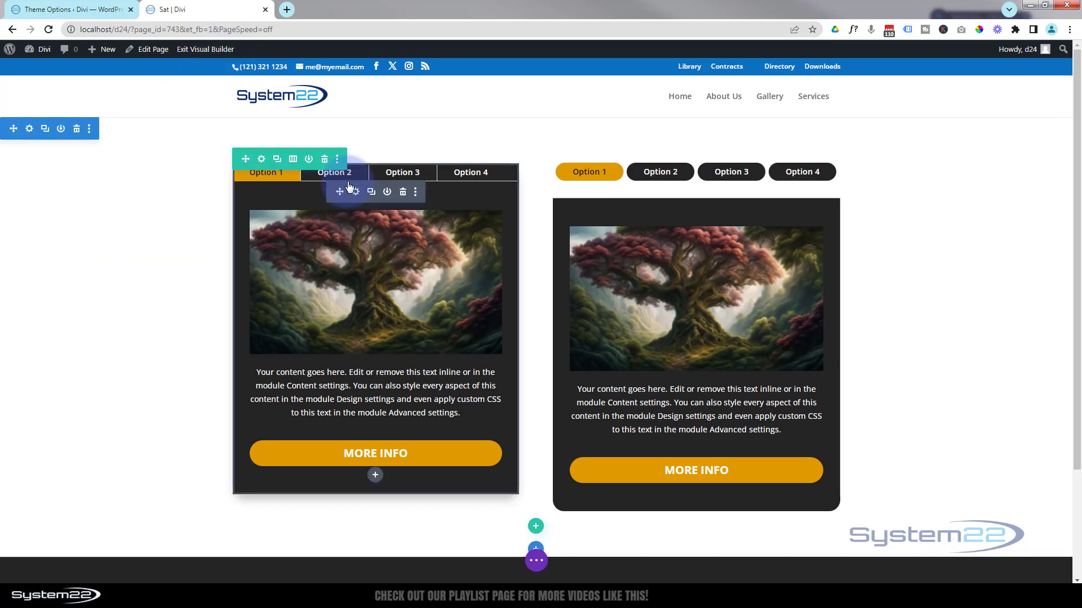
click(327, 160)
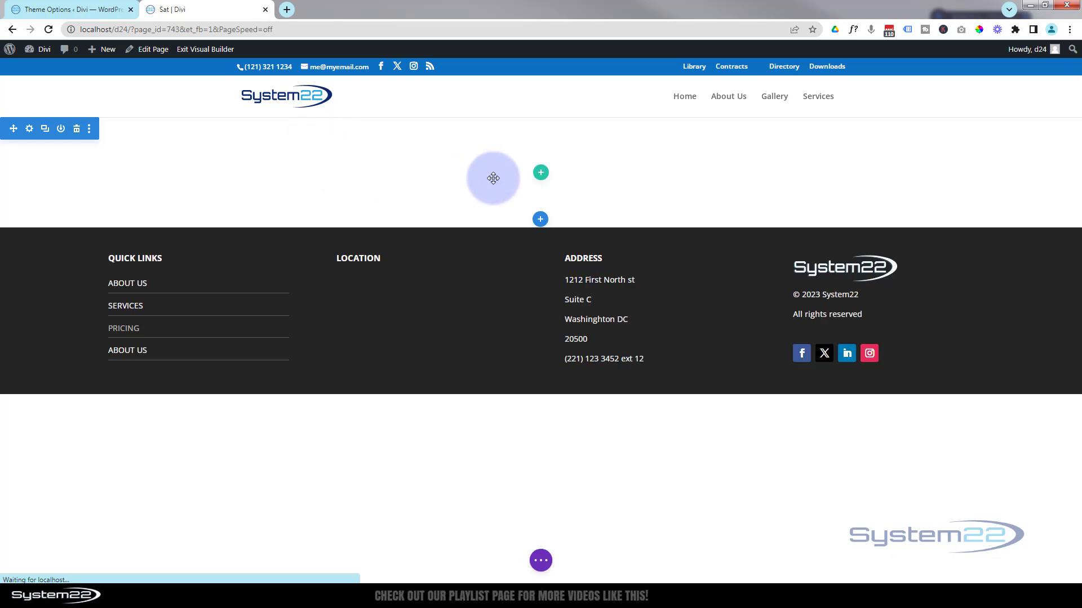
click(541, 174)
click(533, 266)
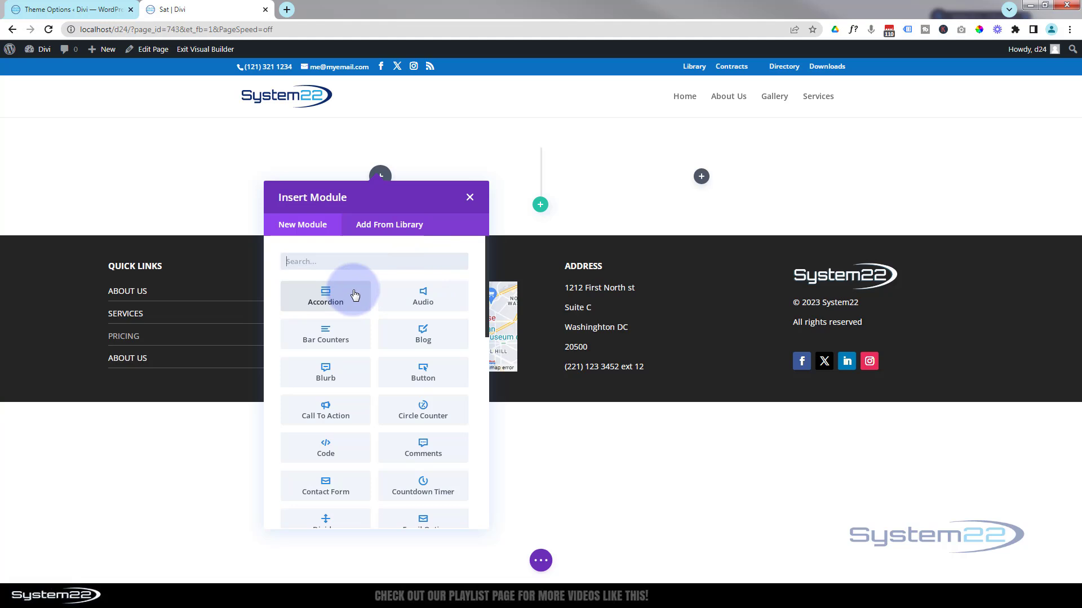
Add a Tabs module to the new row's column
scroll(355, 295, down, 7)
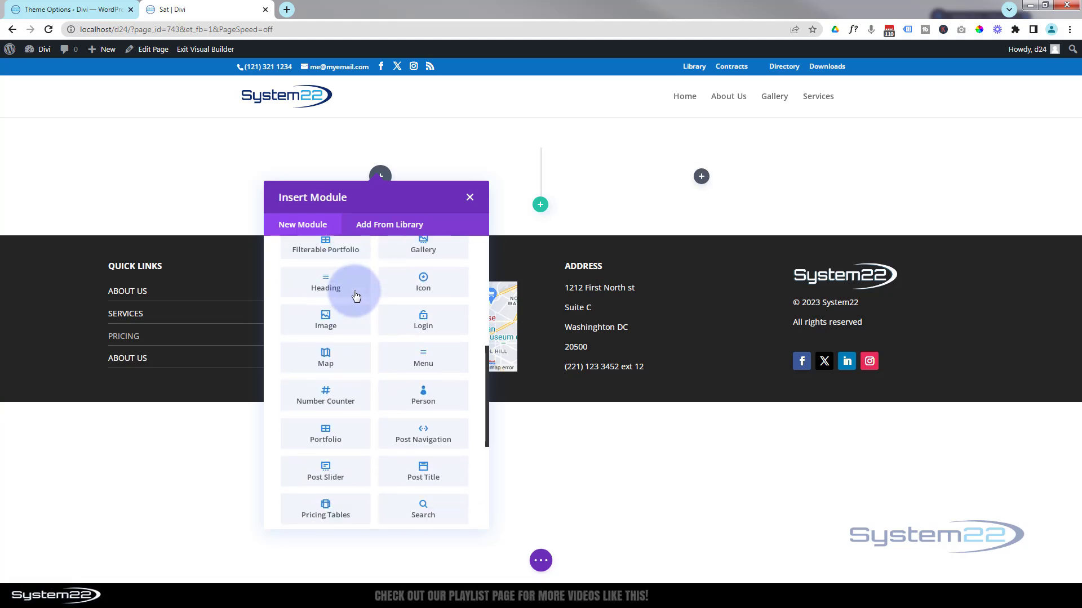
scroll(355, 294, down, 3)
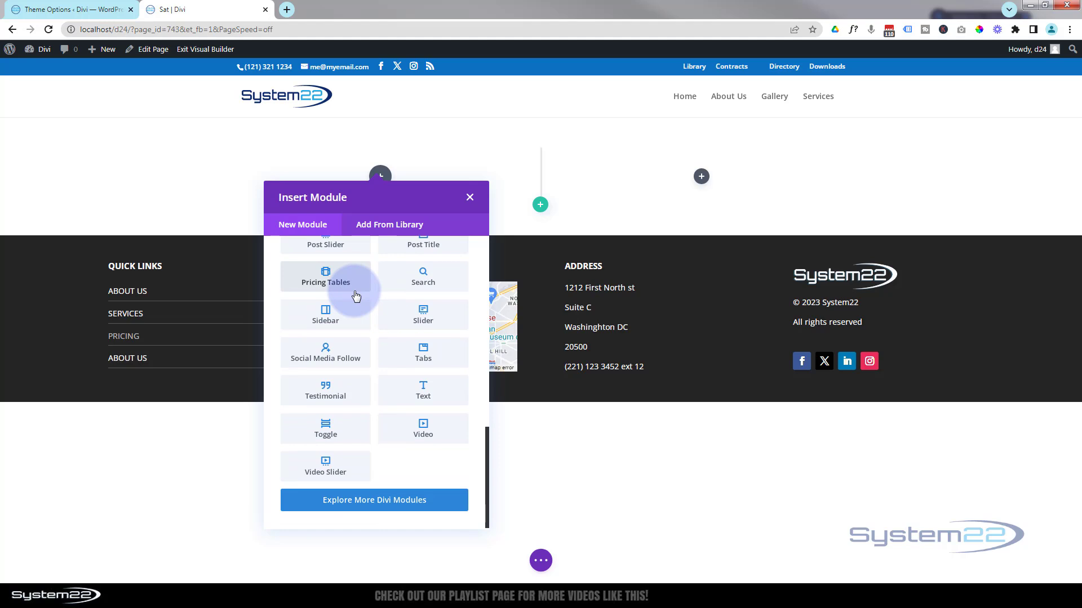
click(439, 359)
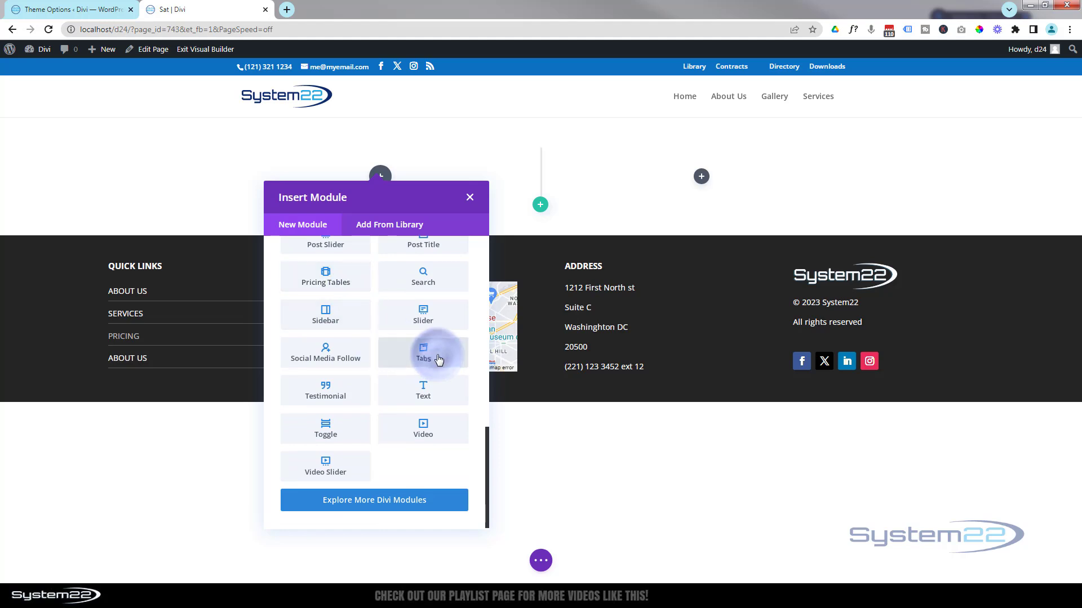
Set the Tabs module background colour to dark charcoal #242424 from the full palette
drag(414, 166, 726, 161)
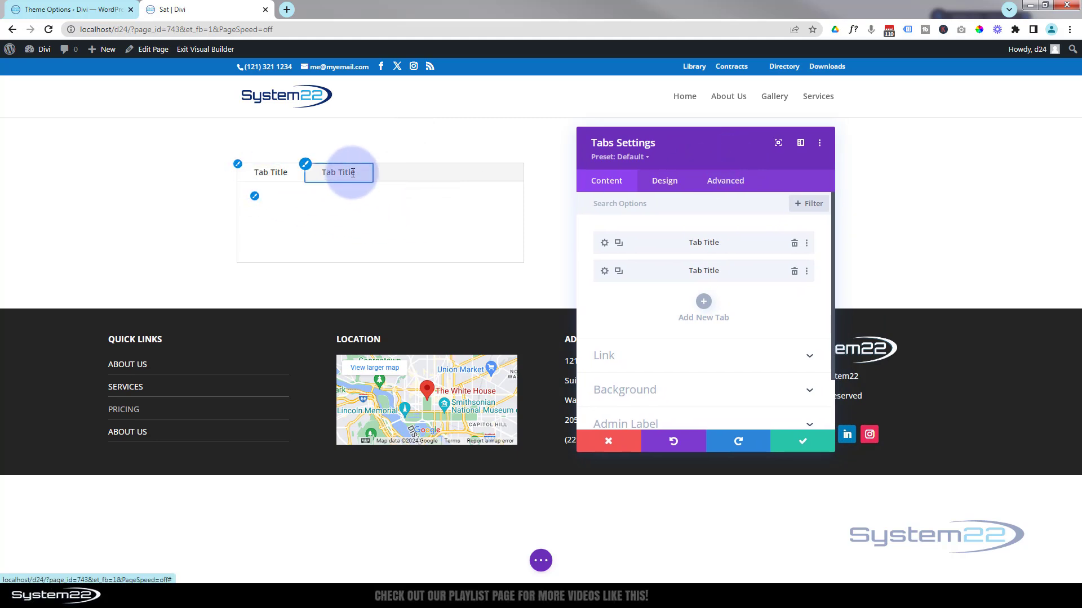
drag(258, 200, 503, 240)
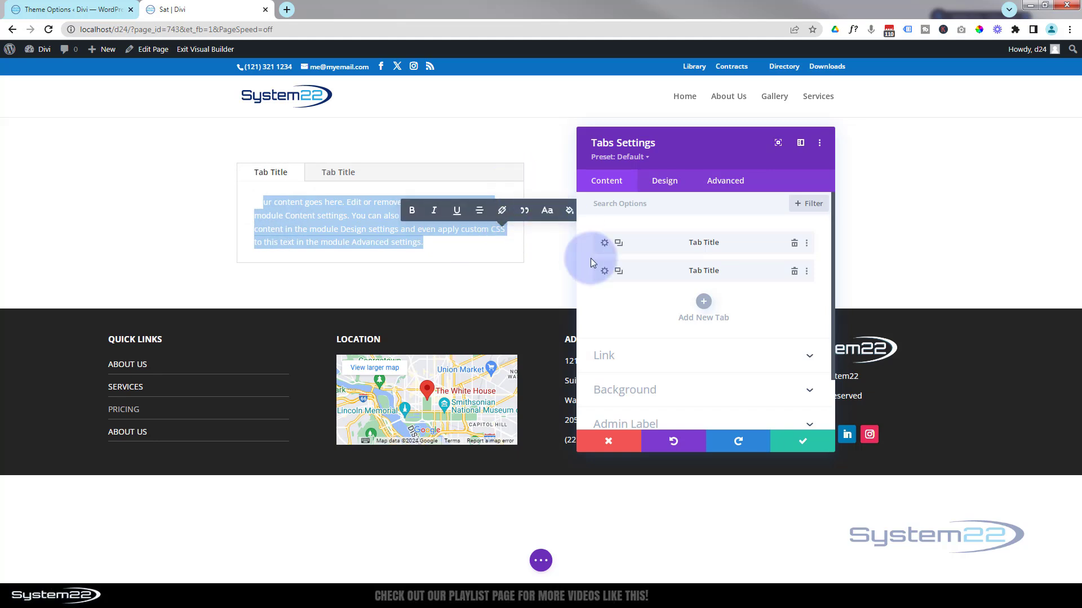
click(662, 357)
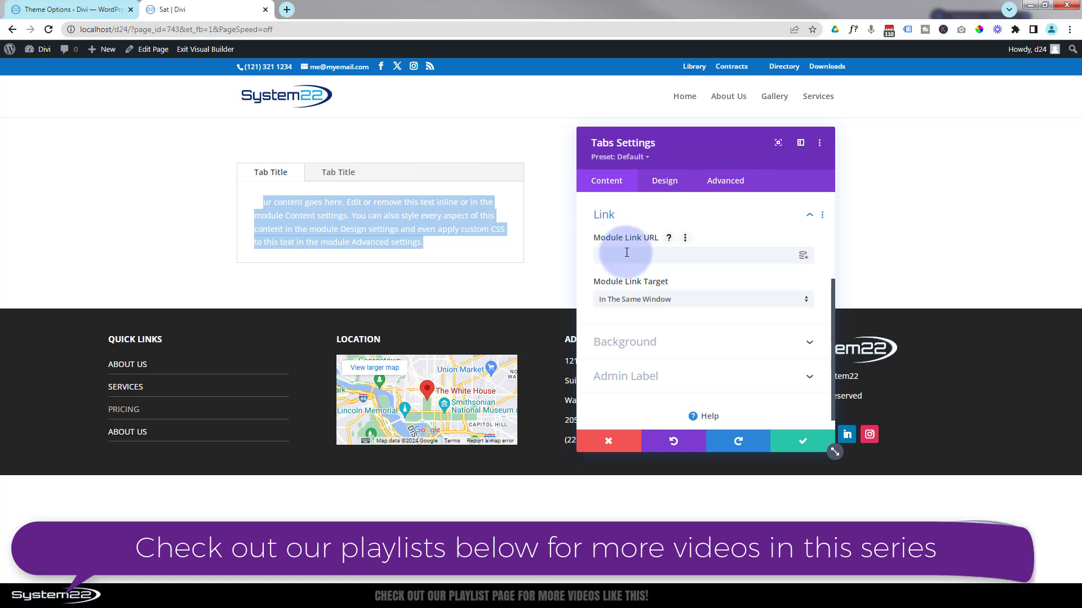
click(701, 341)
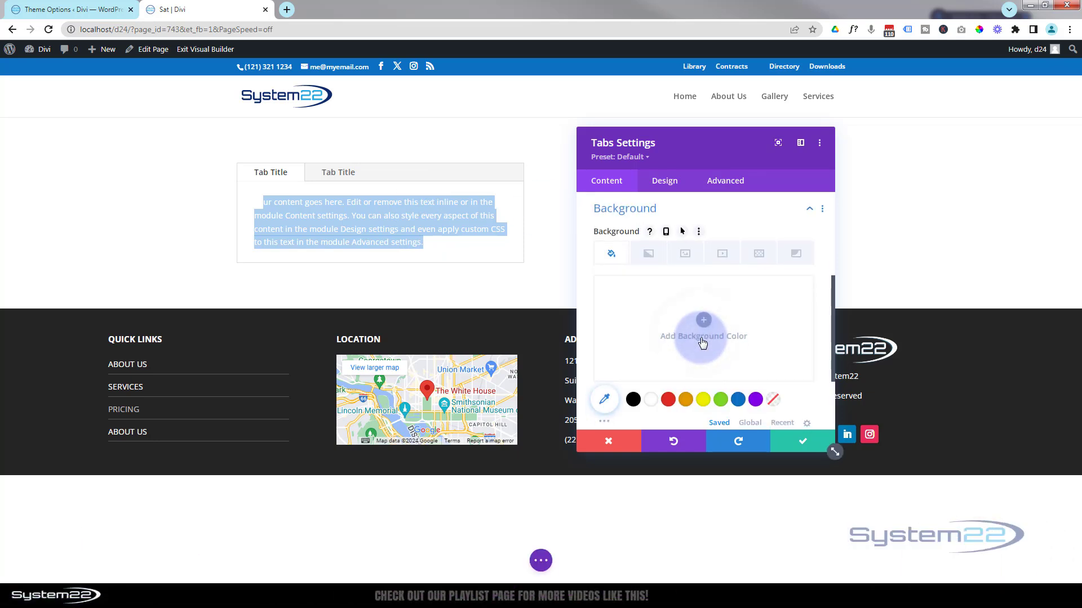
scroll(648, 350, down, 2)
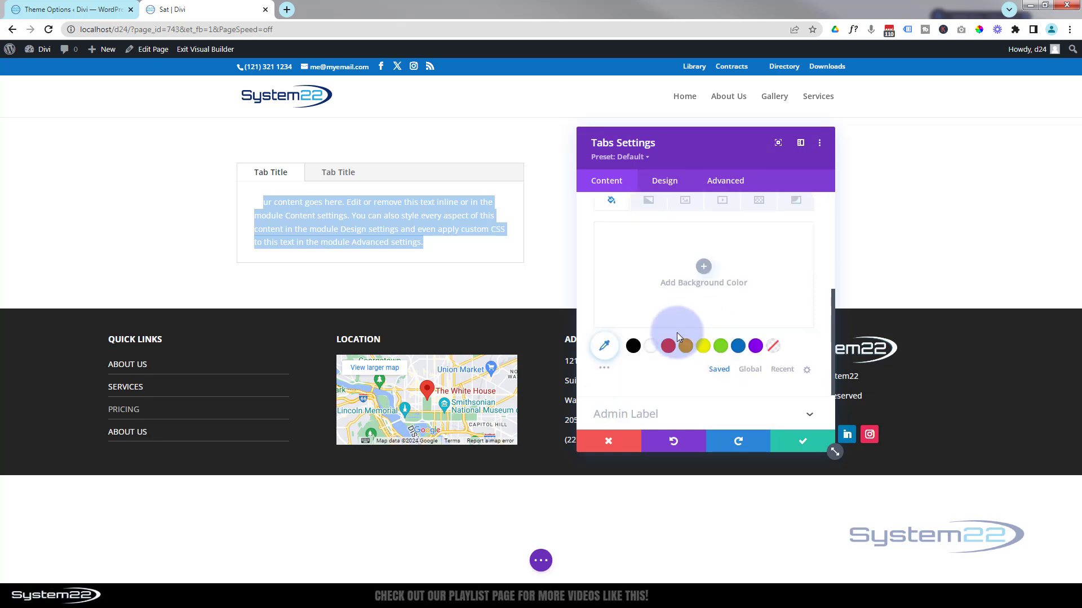
click(605, 317)
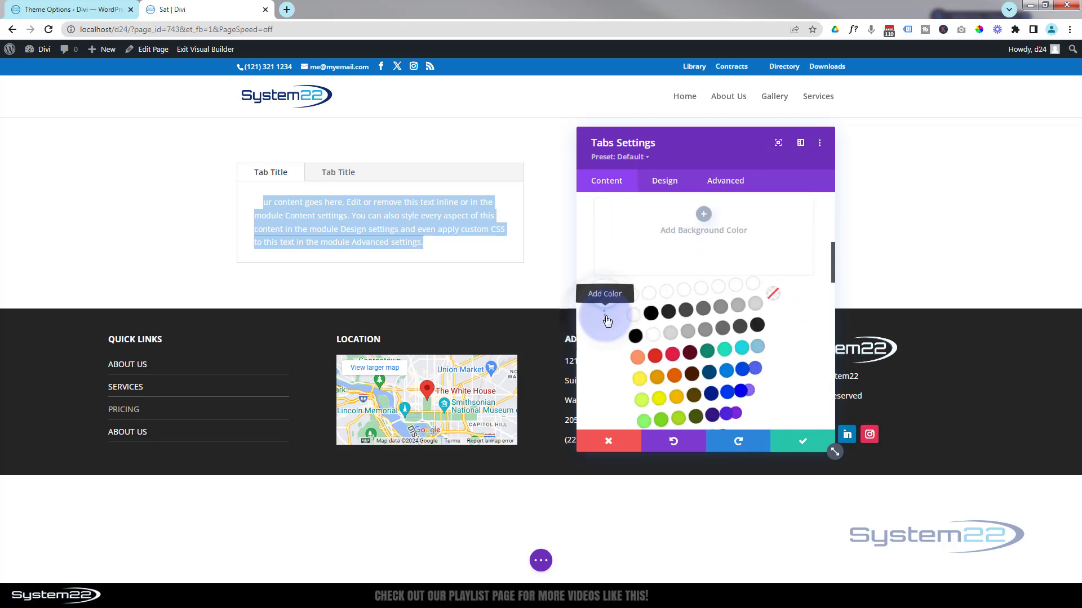
click(669, 316)
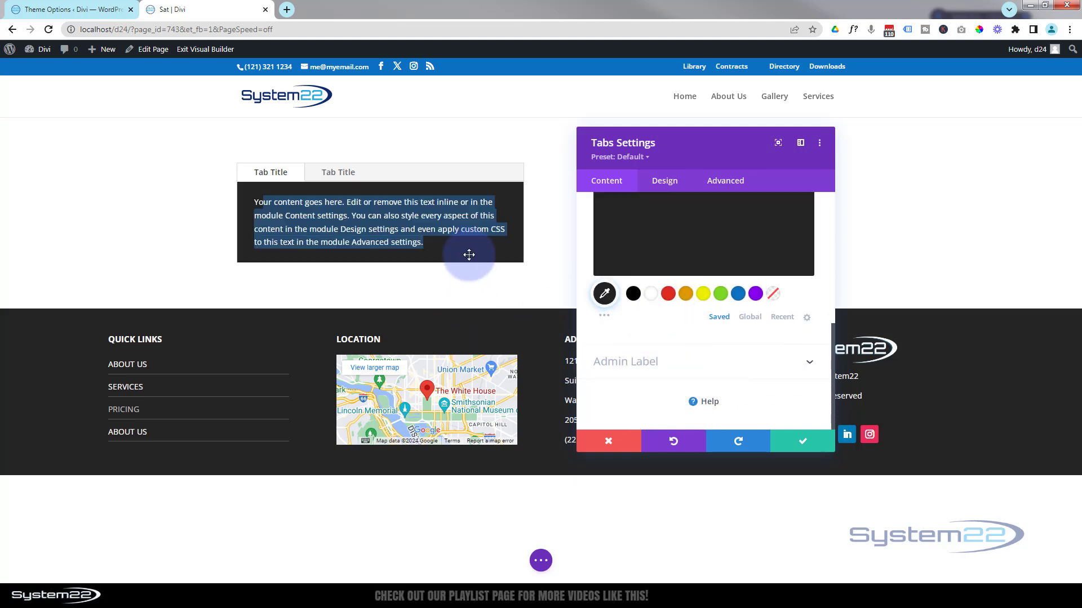
click(495, 205)
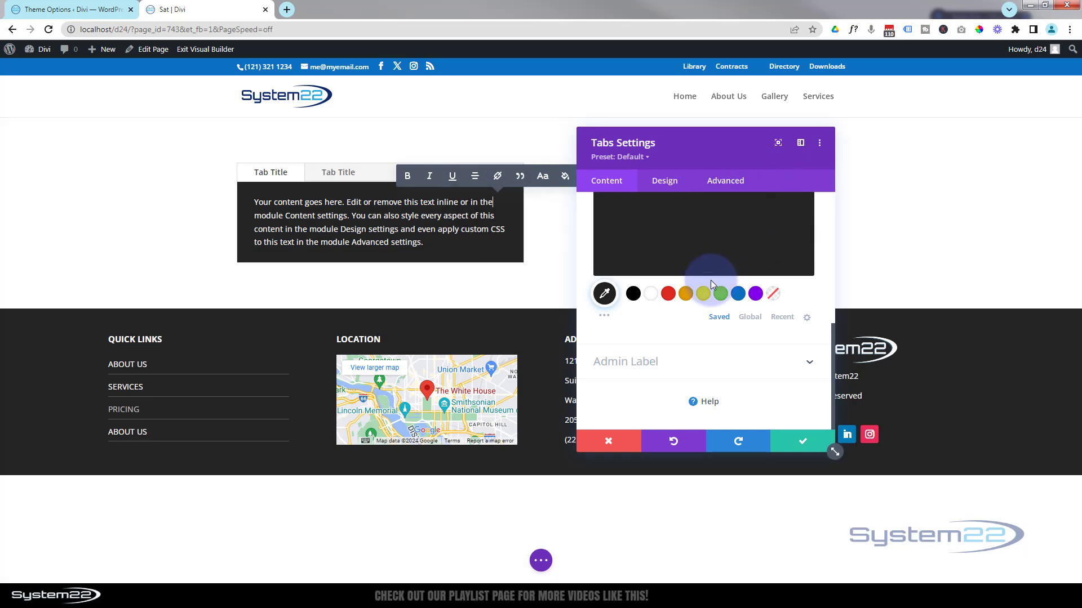
scroll(711, 279, up, 5)
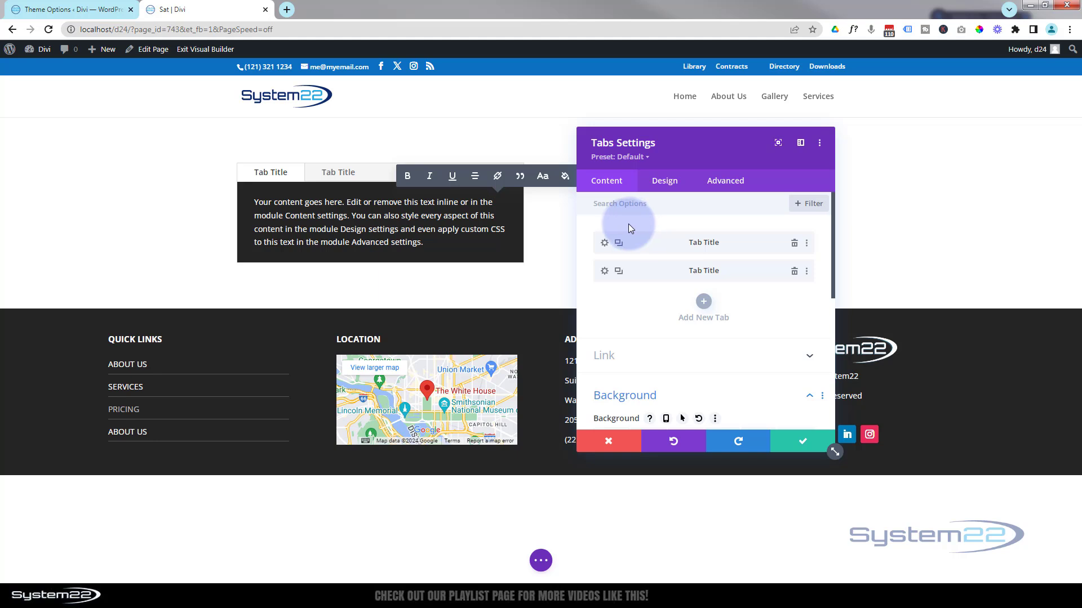
Rename the first tab's title to 'Option 1'
click(604, 243)
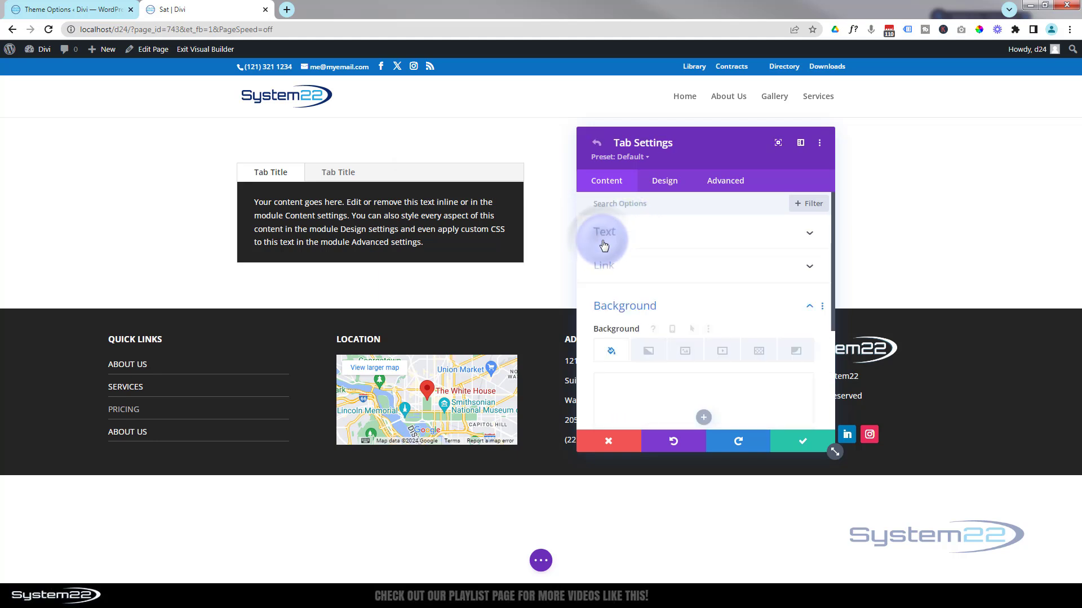
click(691, 241)
scroll(688, 241, down, 2)
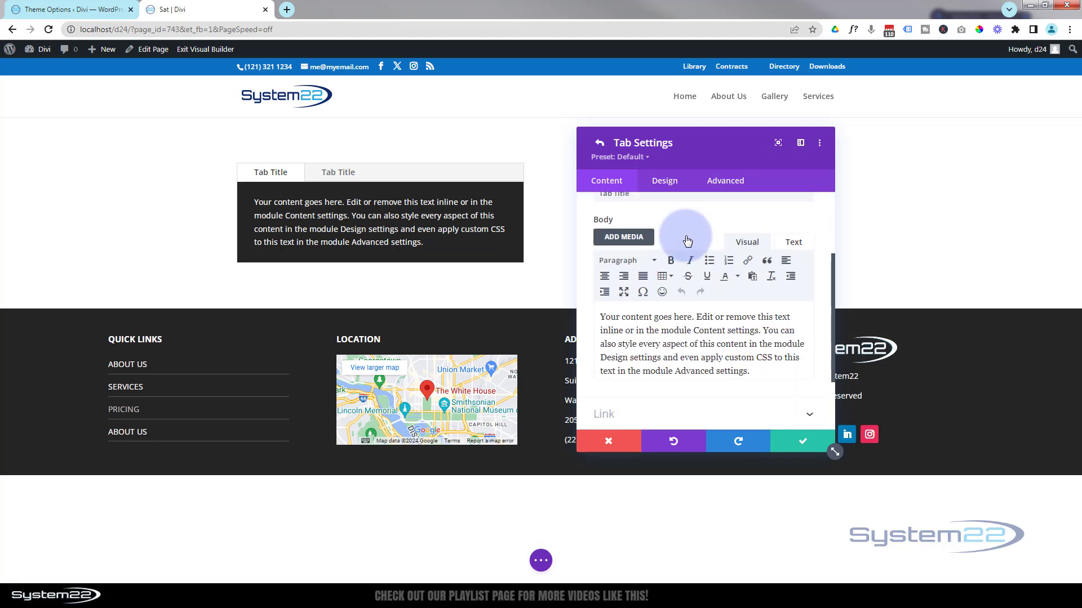
scroll(687, 241, up, 1)
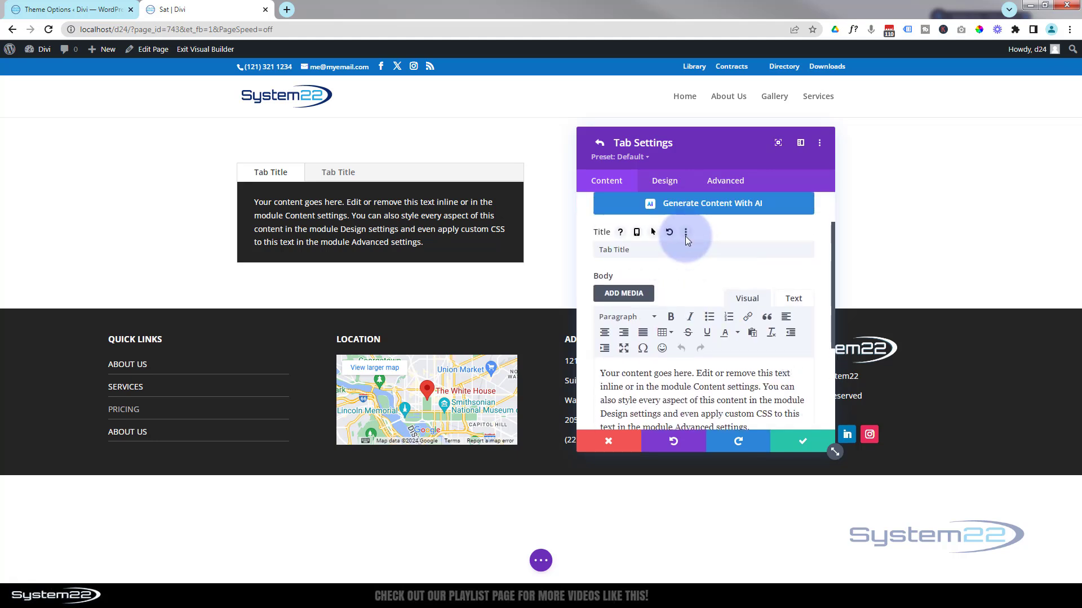
drag(637, 249, 576, 258)
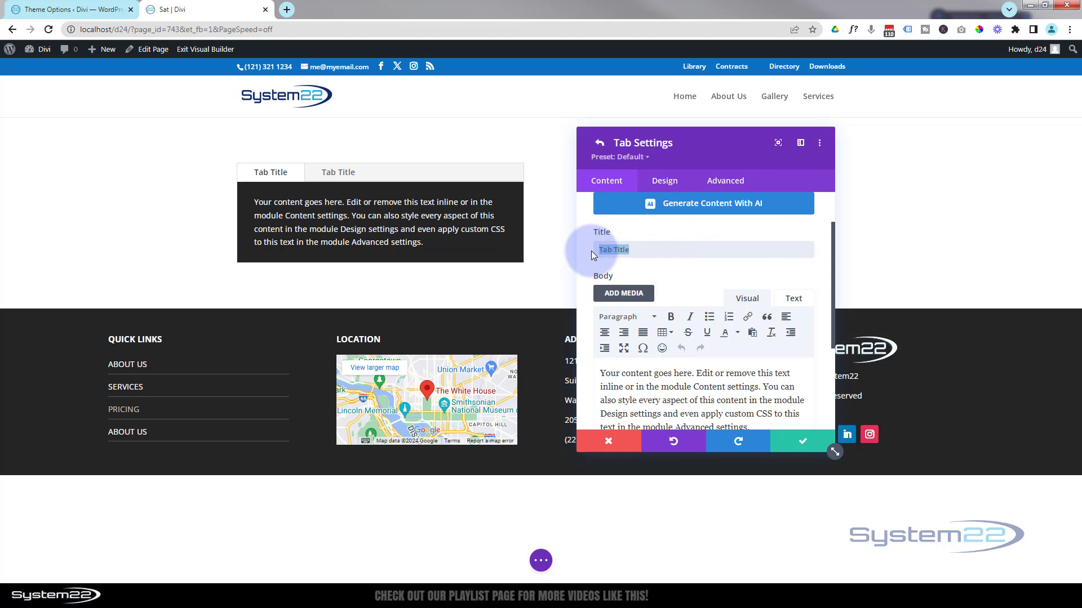
text(on)
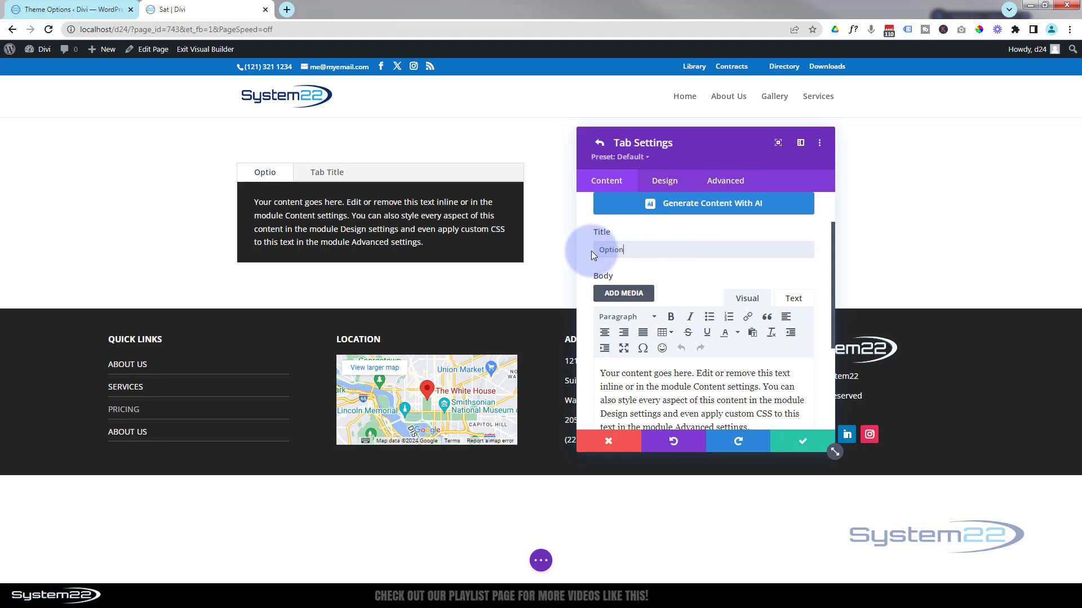
text(ption 1)
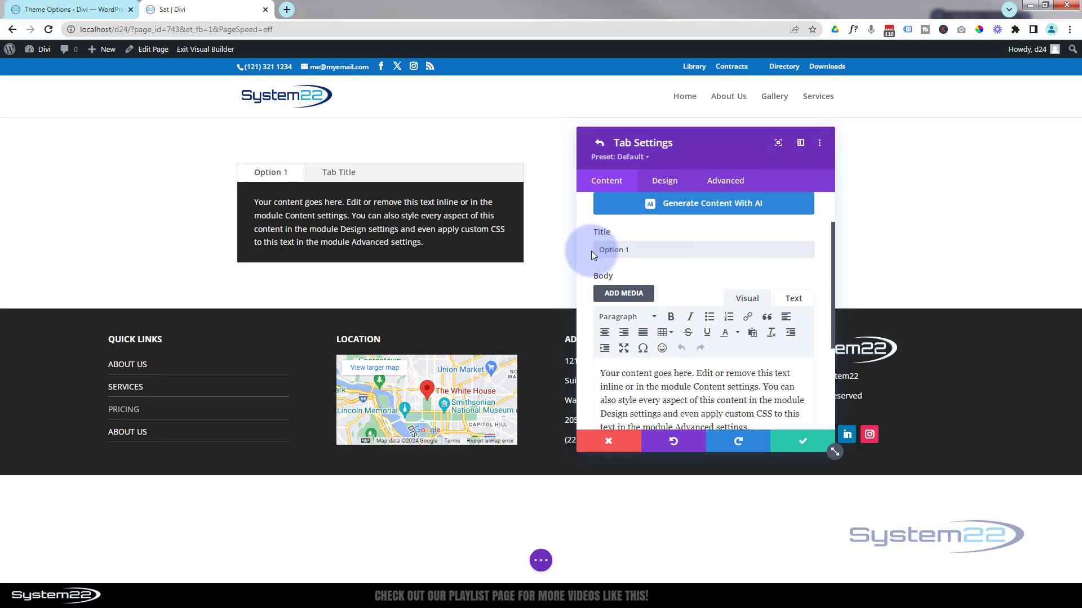
Insert a blank line above the first tab's placeholder body text
scroll(684, 282, up, 1)
scroll(687, 288, down, 3)
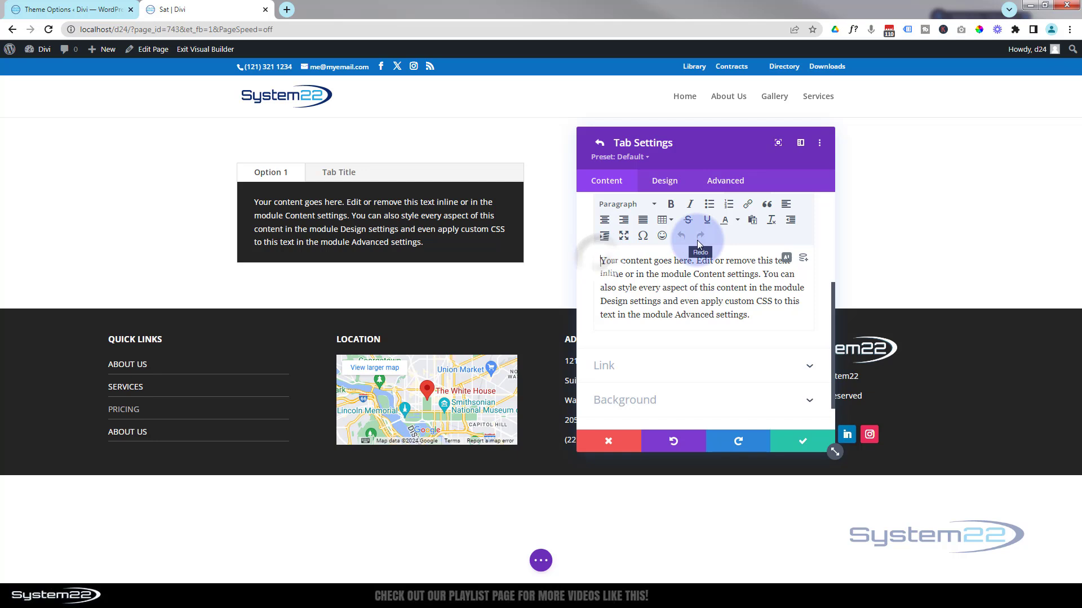
key(Return)
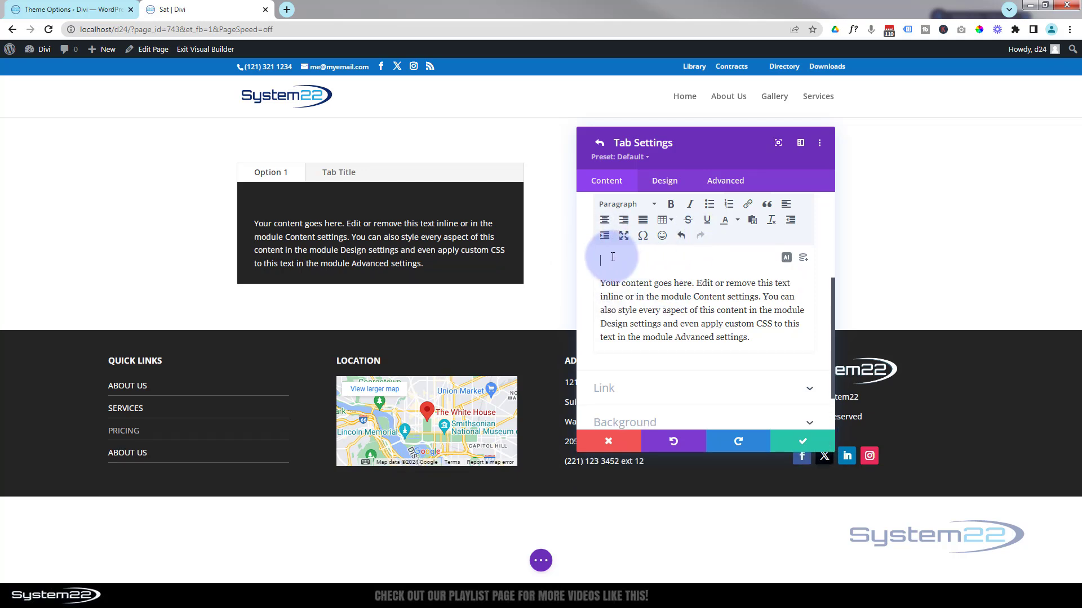
scroll(616, 256, up, 1)
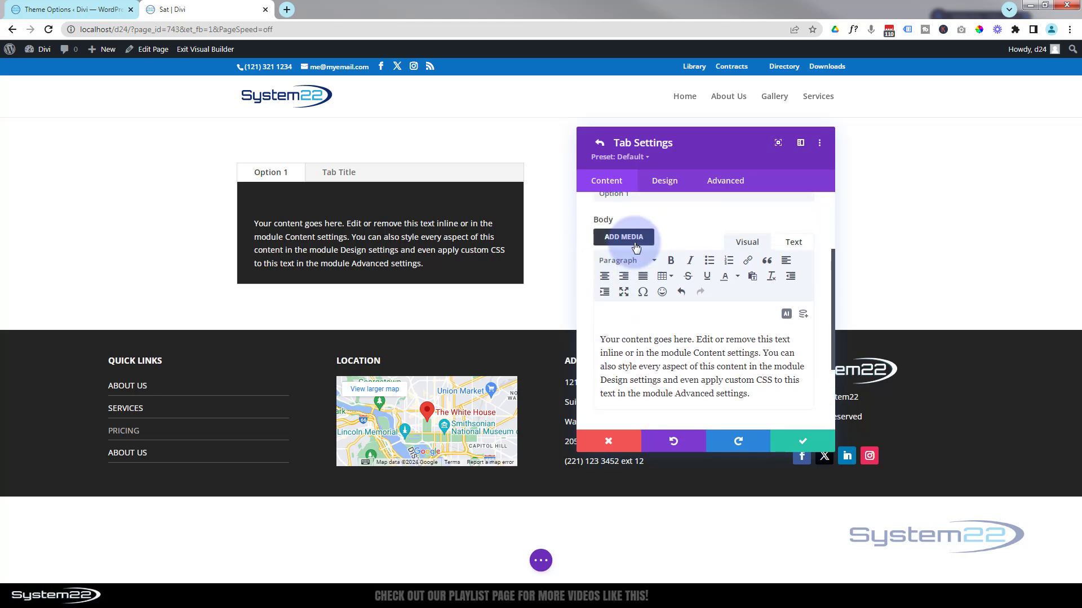
Insert the tree image at Large 1024 × 585 size at the top of the Option 1 body
click(635, 248)
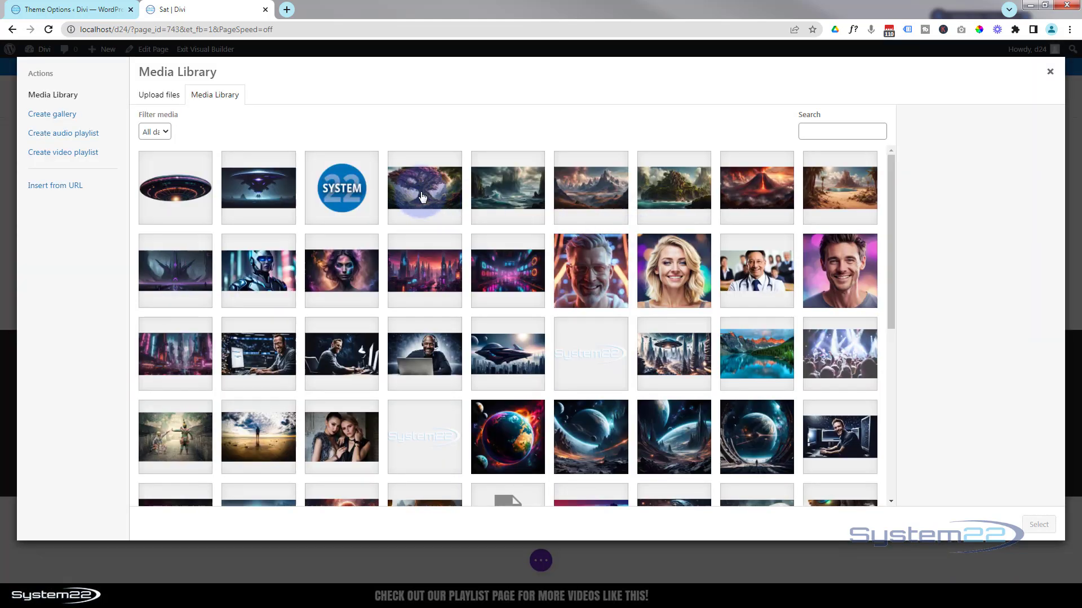
click(423, 196)
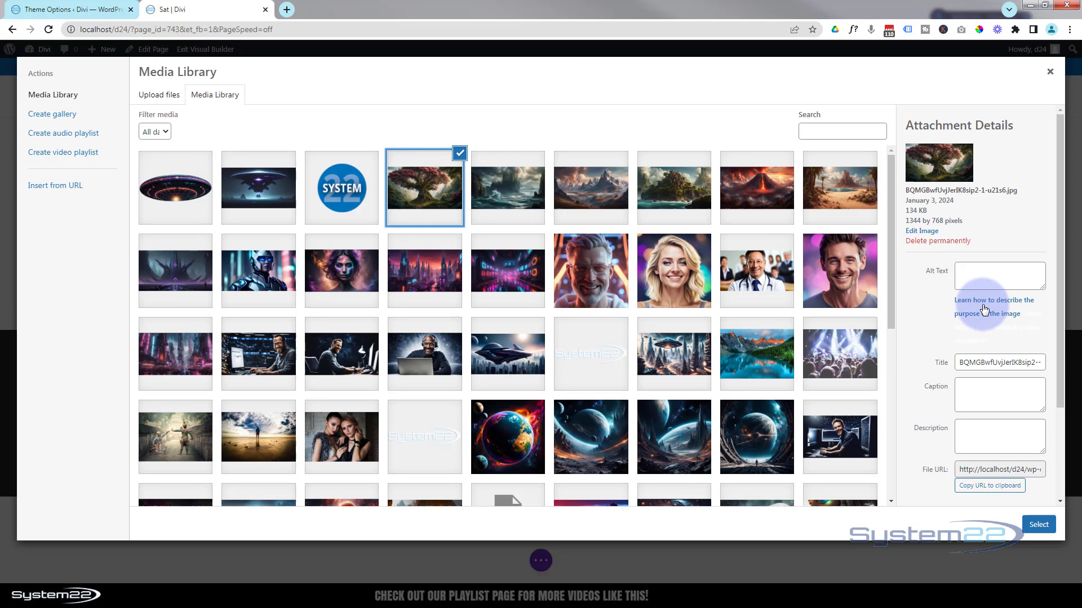
scroll(935, 323, down, 3)
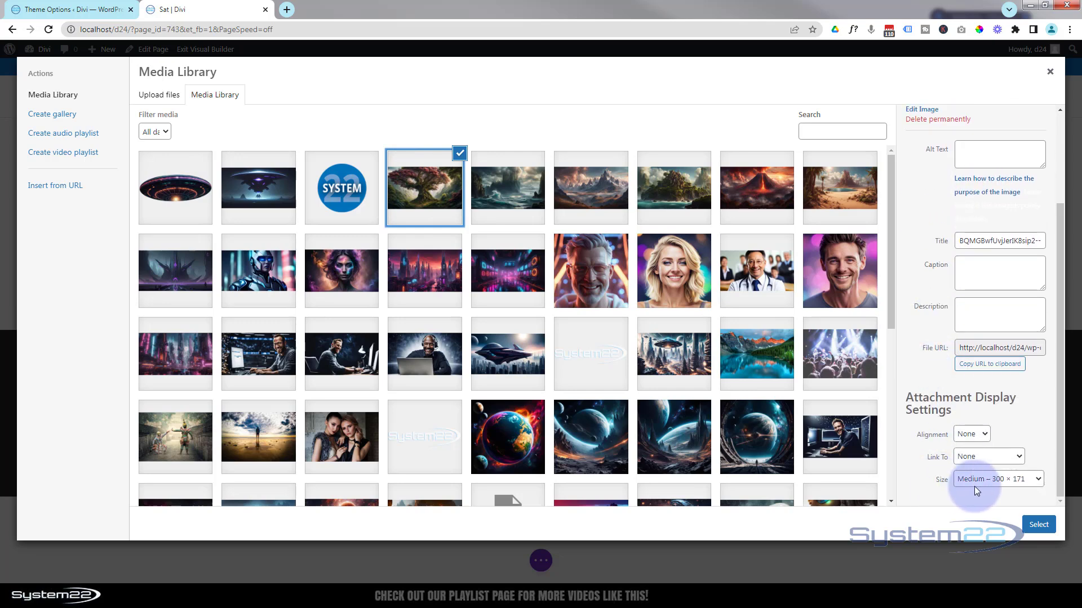
click(1038, 480)
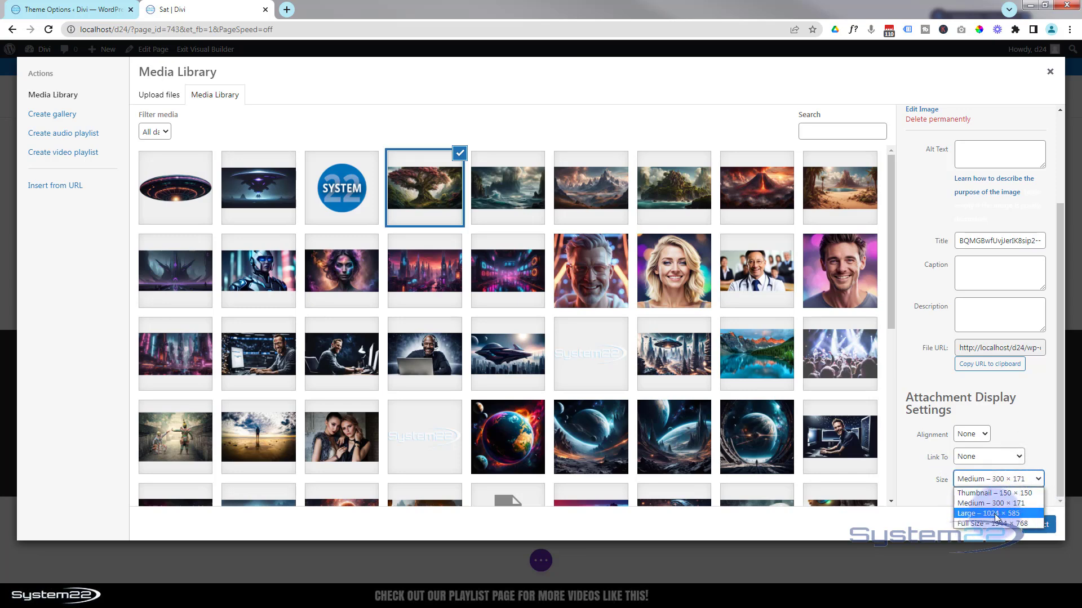
click(1016, 513)
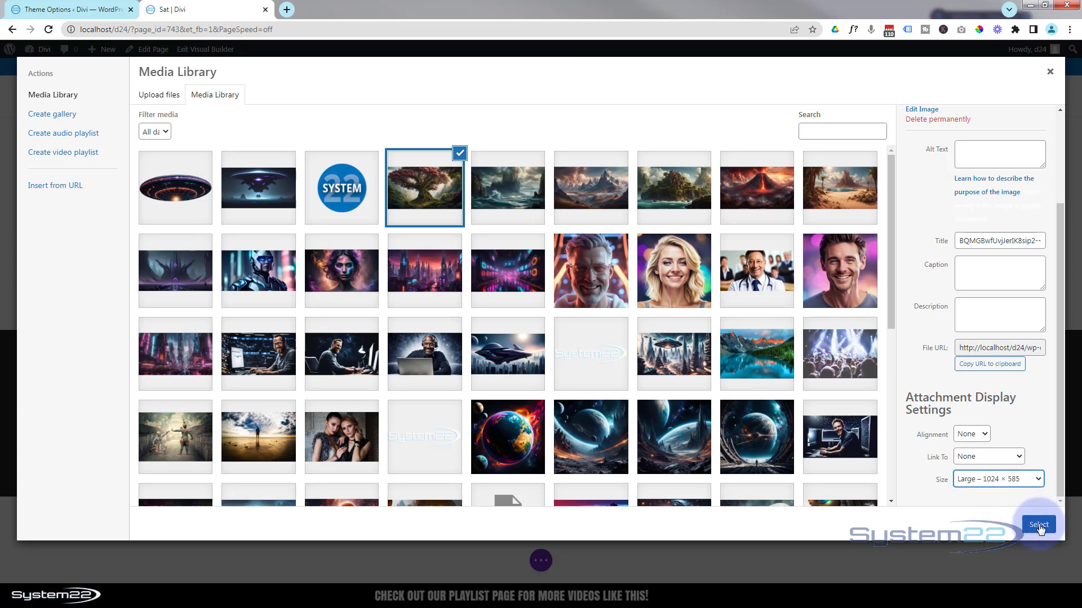
click(1040, 526)
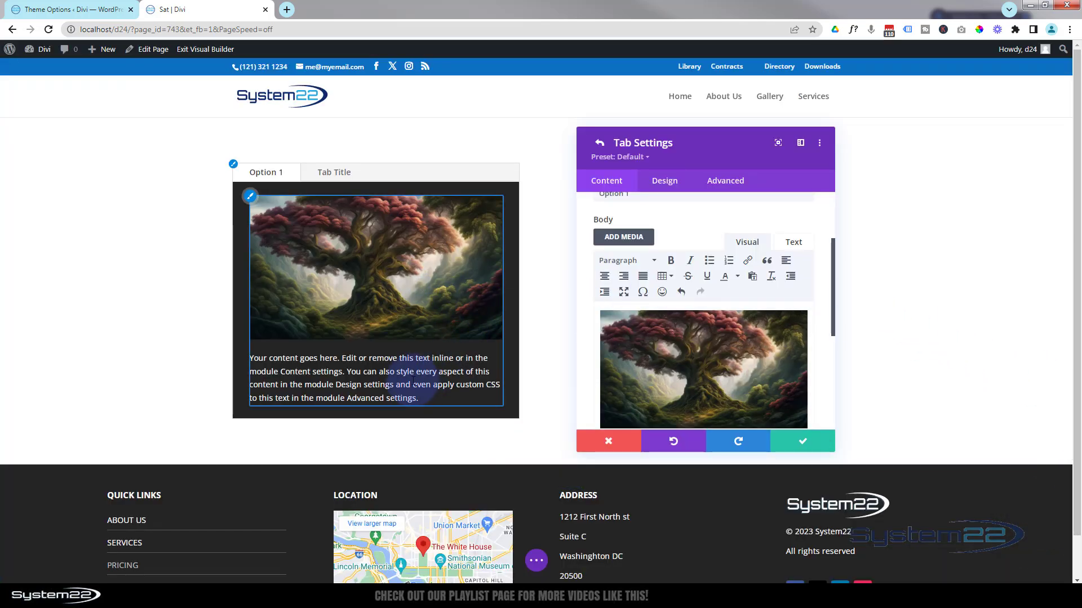
Type 'Learn More!' on a new line below the Option 1 body text and select it
scroll(680, 355, down, 1)
scroll(680, 355, down, 2)
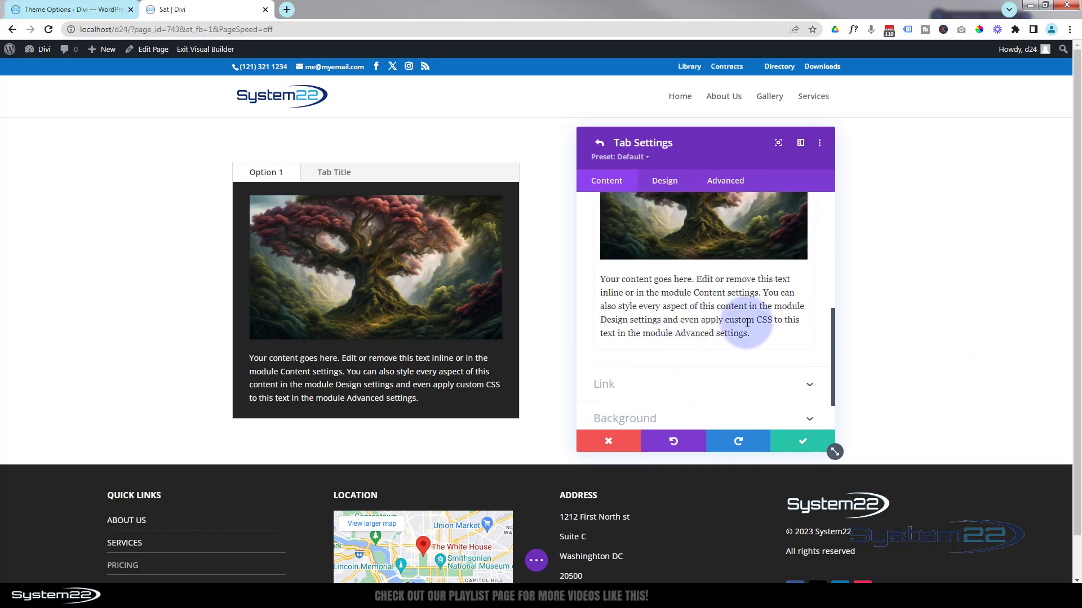
click(760, 337)
click(760, 337)
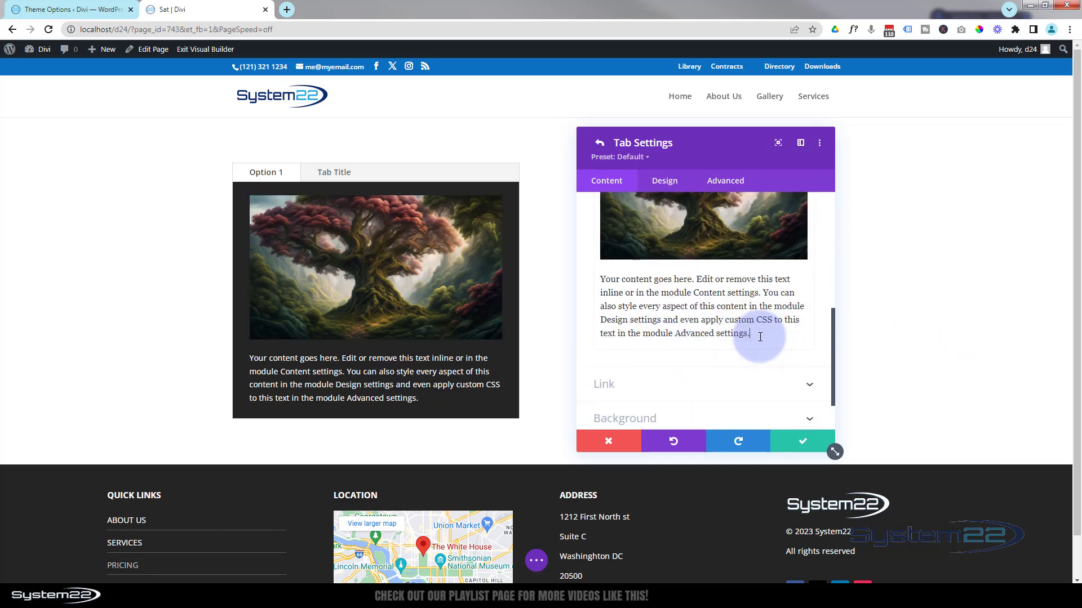
key(Return)
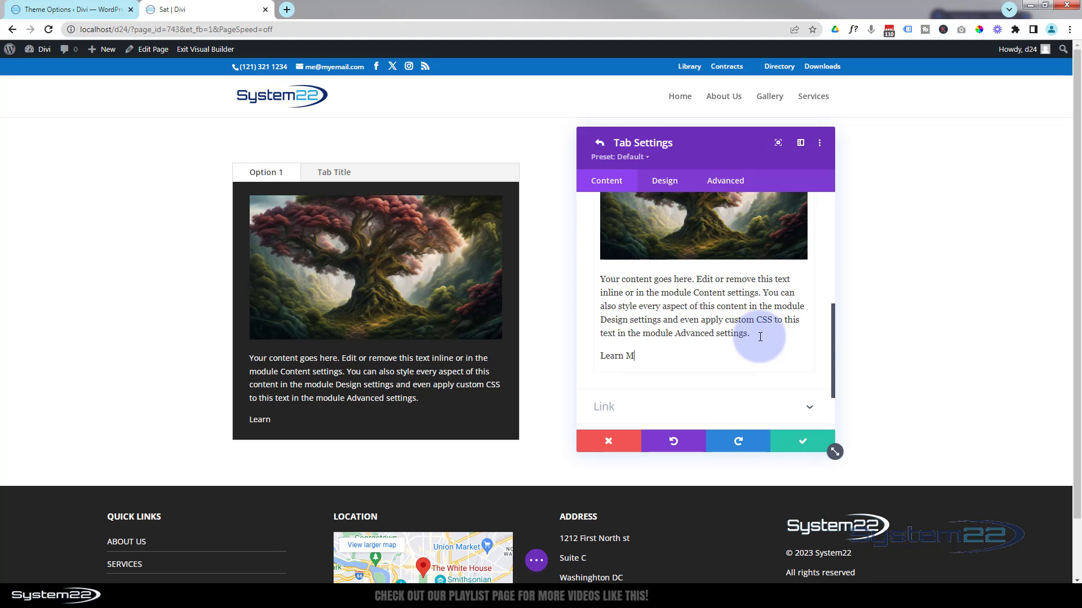
text(Learn More!)
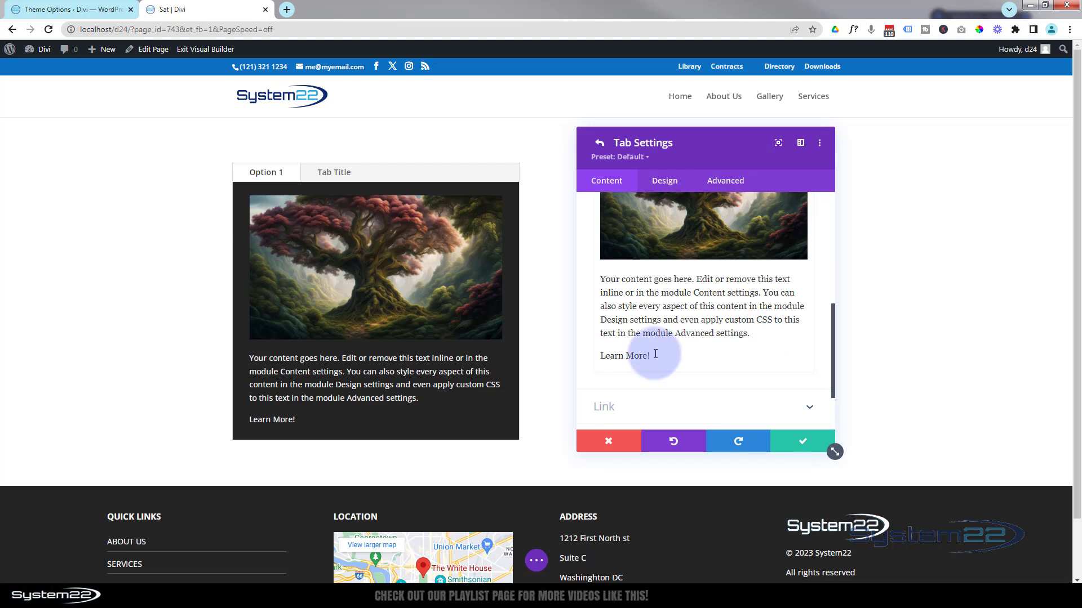
drag(652, 356, 589, 357)
scroll(704, 360, up, 1)
scroll(704, 359, up, 3)
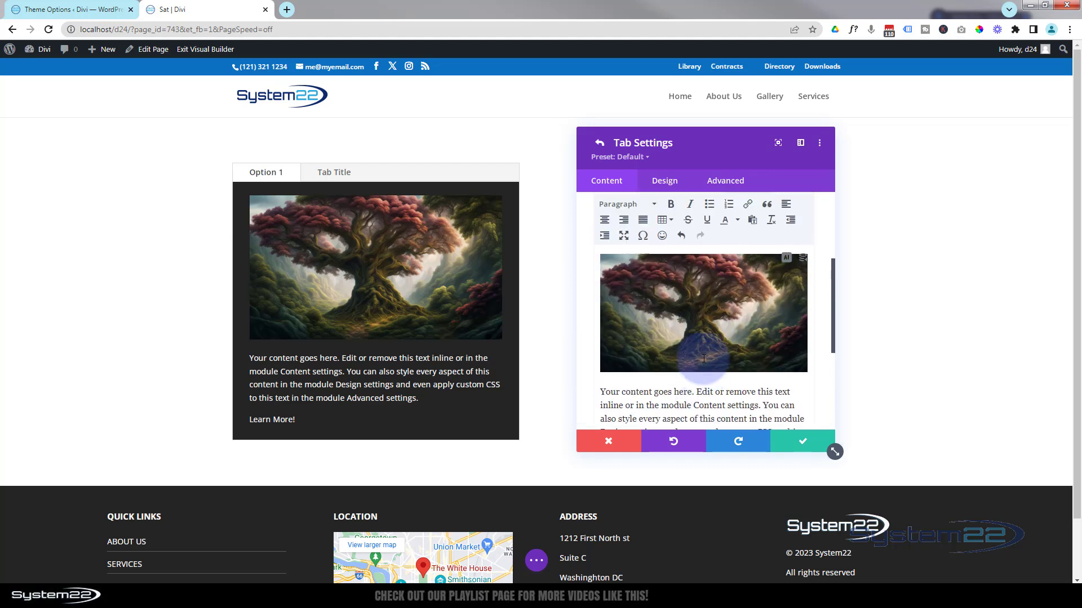
click(637, 263)
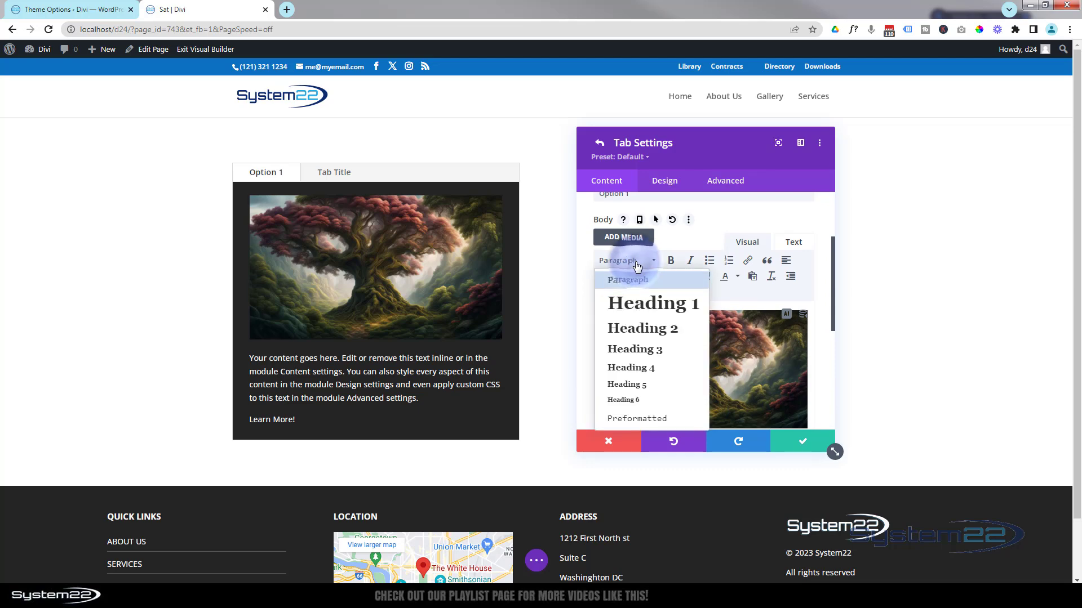
Make Learn More! a Heading 4 linked to '#', opening in the same window
click(640, 369)
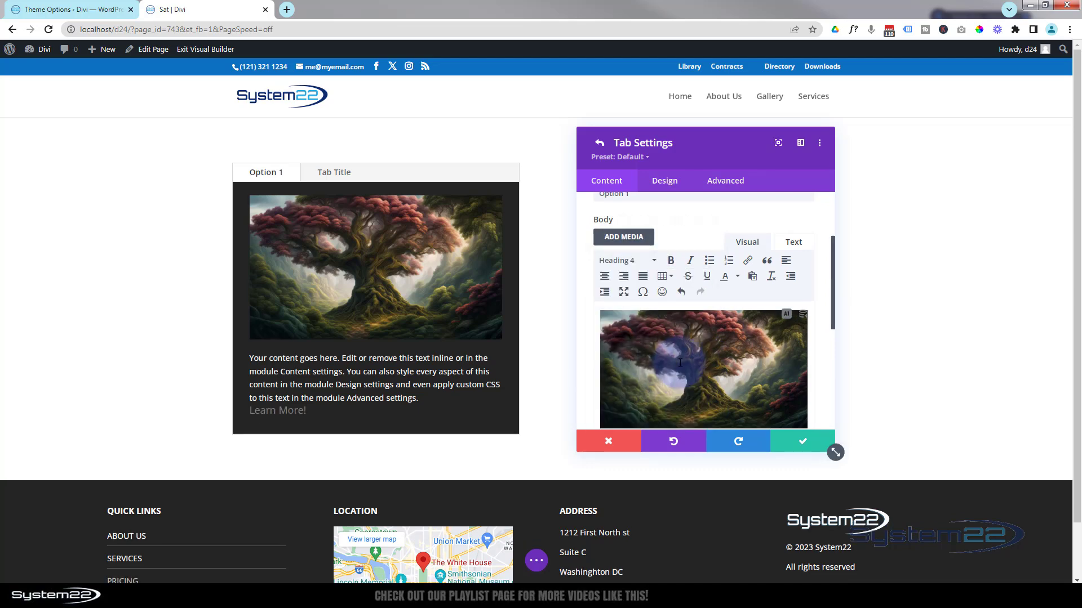
click(750, 261)
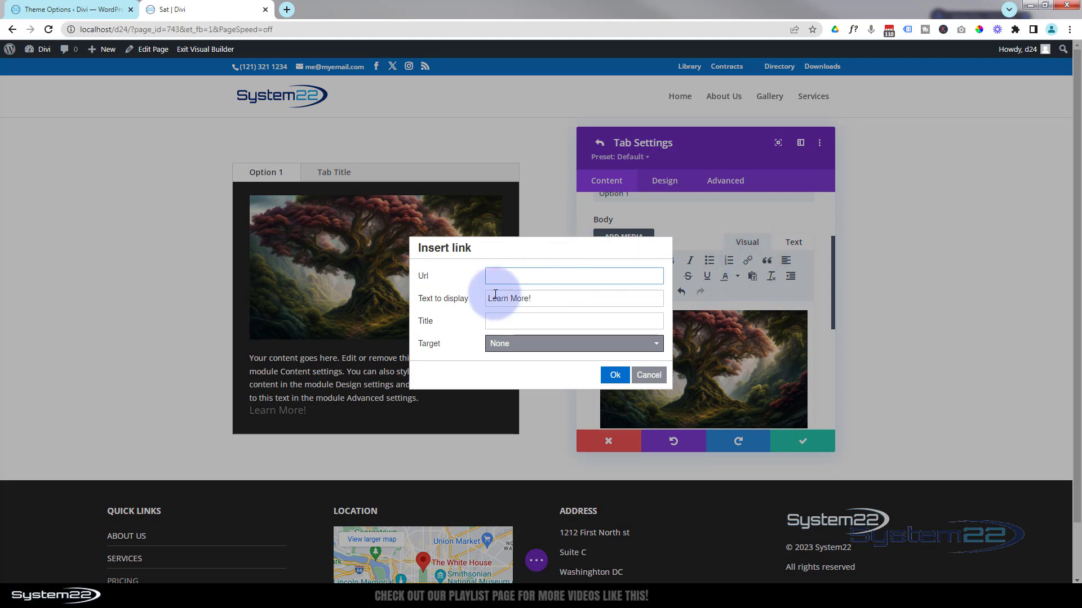
click(498, 279)
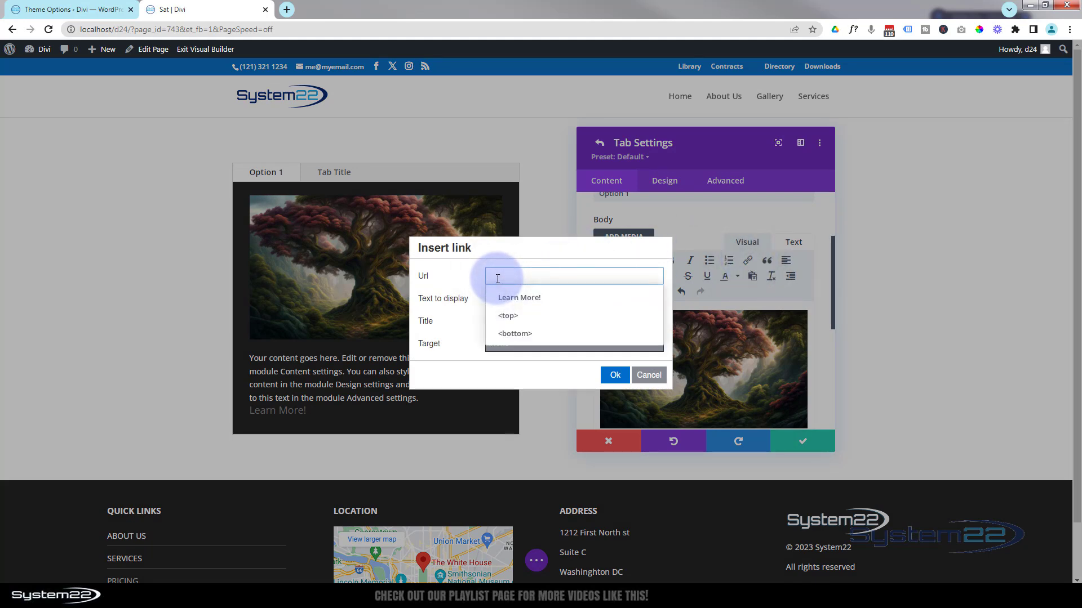
text(#)
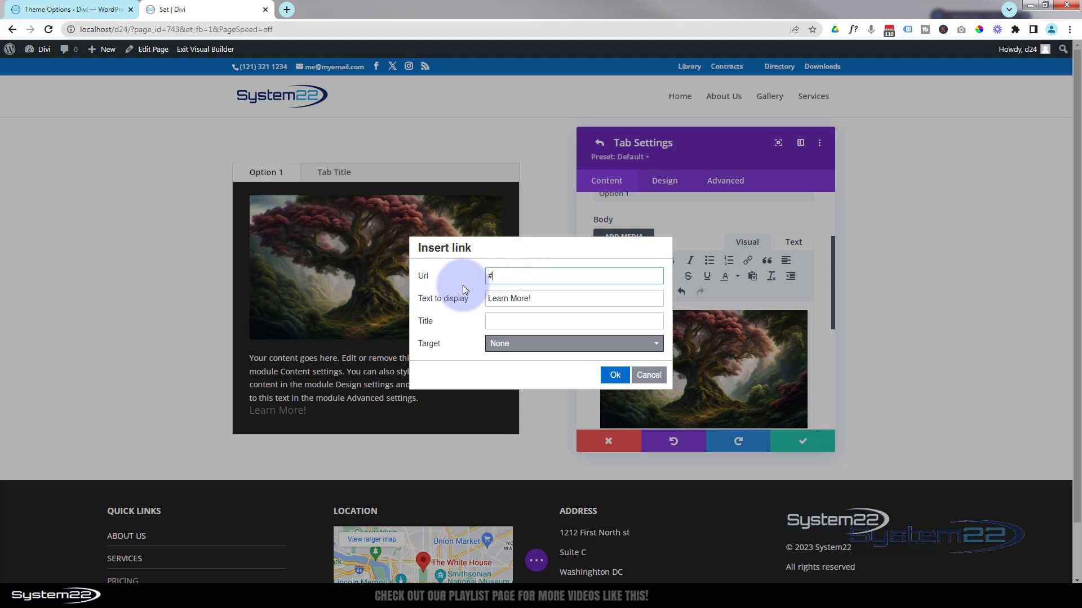
click(574, 344)
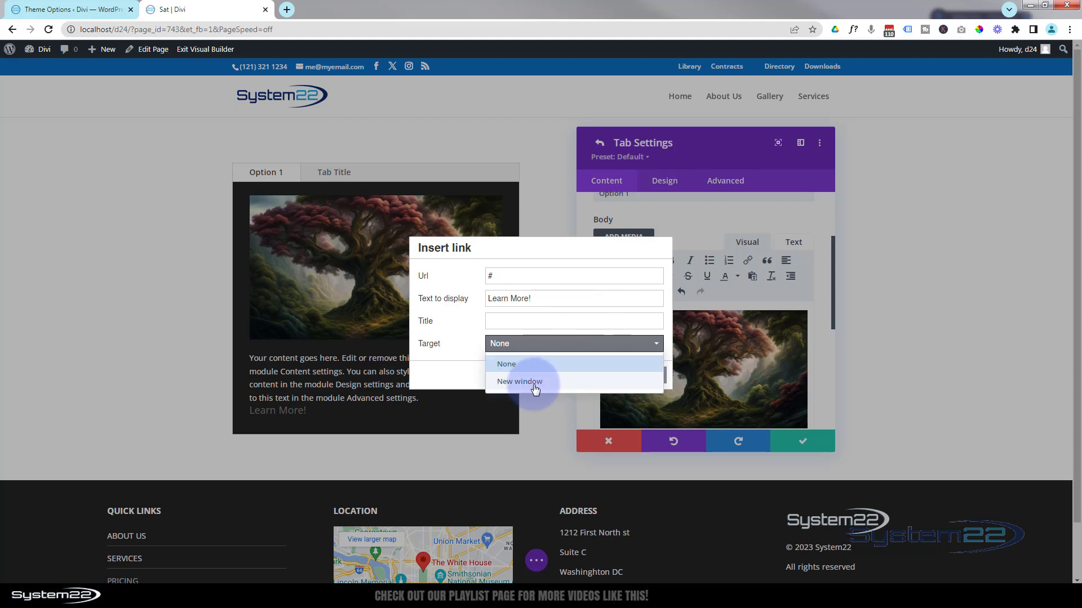
click(467, 345)
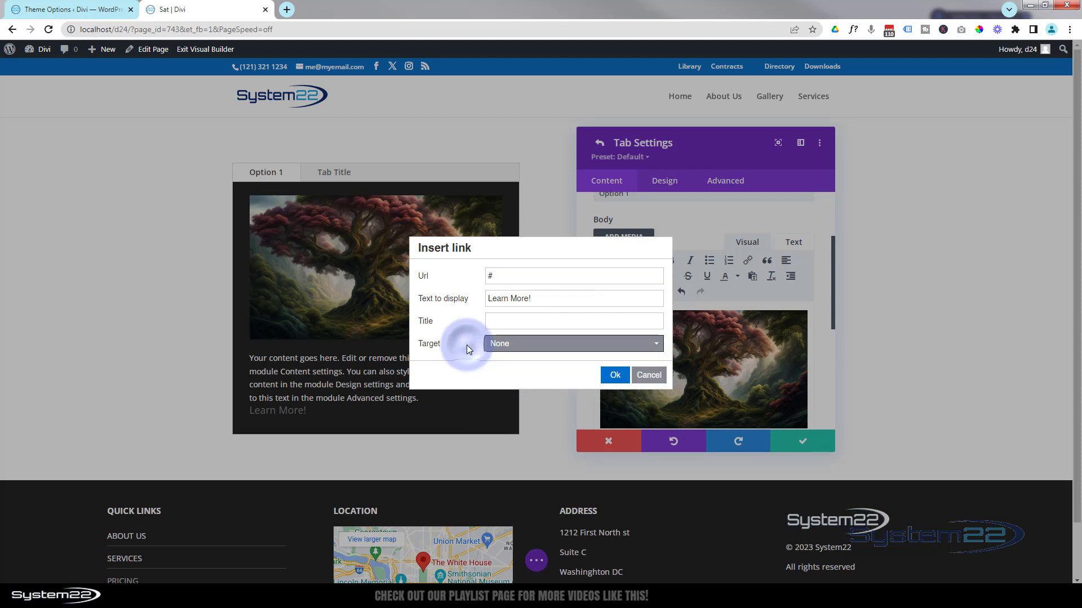
click(617, 376)
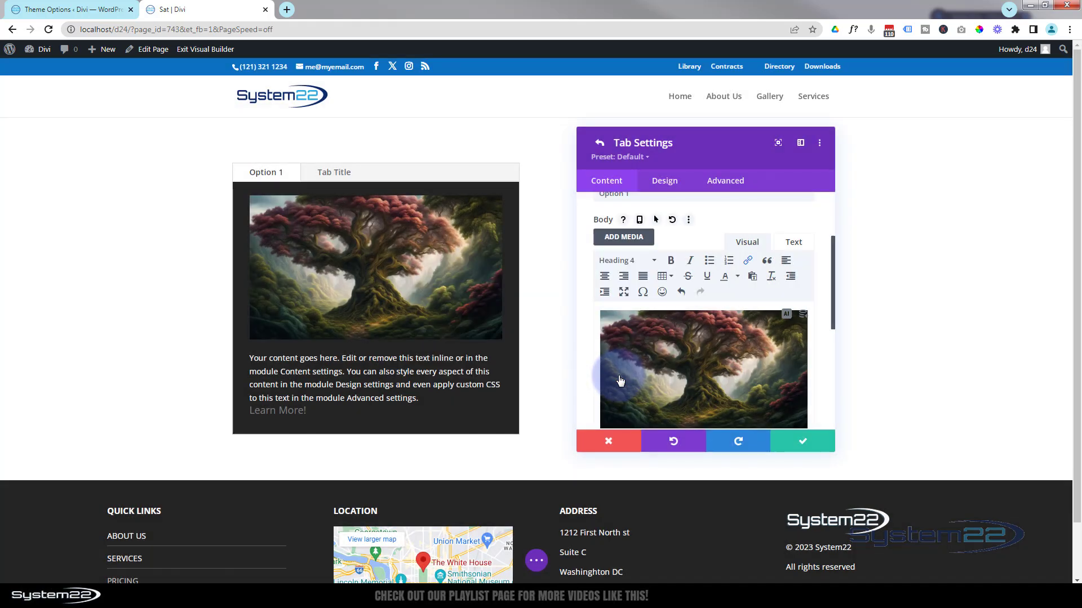
Add an empty line after 'settings.' so it separates the body text from Learn More!
scroll(620, 382, down, 3)
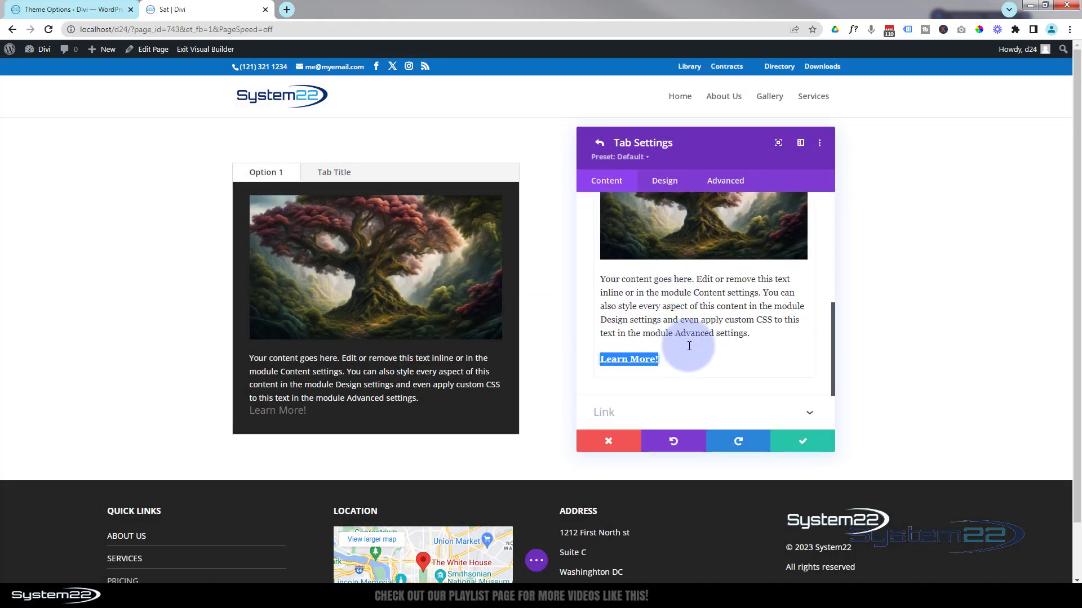
click(767, 336)
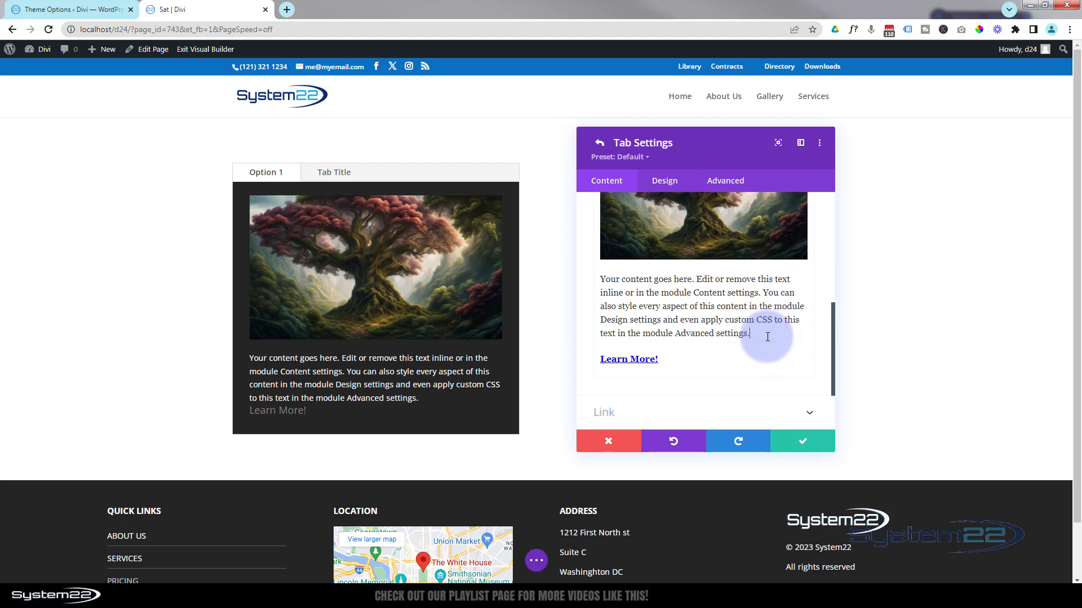
key(Return)
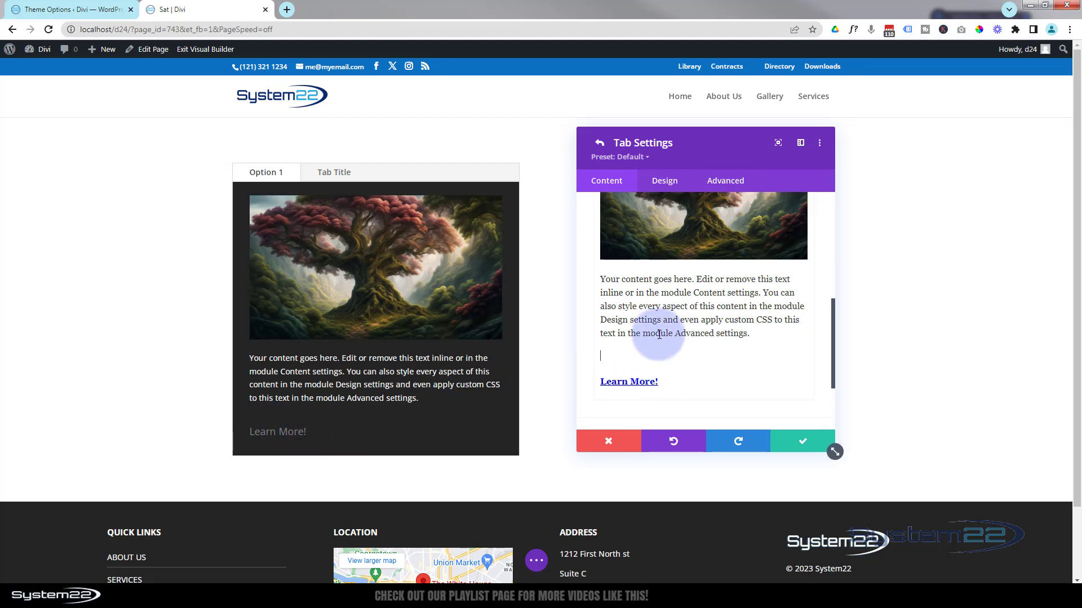
scroll(654, 338, up, 3)
Colour the Option 1 tab's Learn More! link text blue in the design settings
click(672, 185)
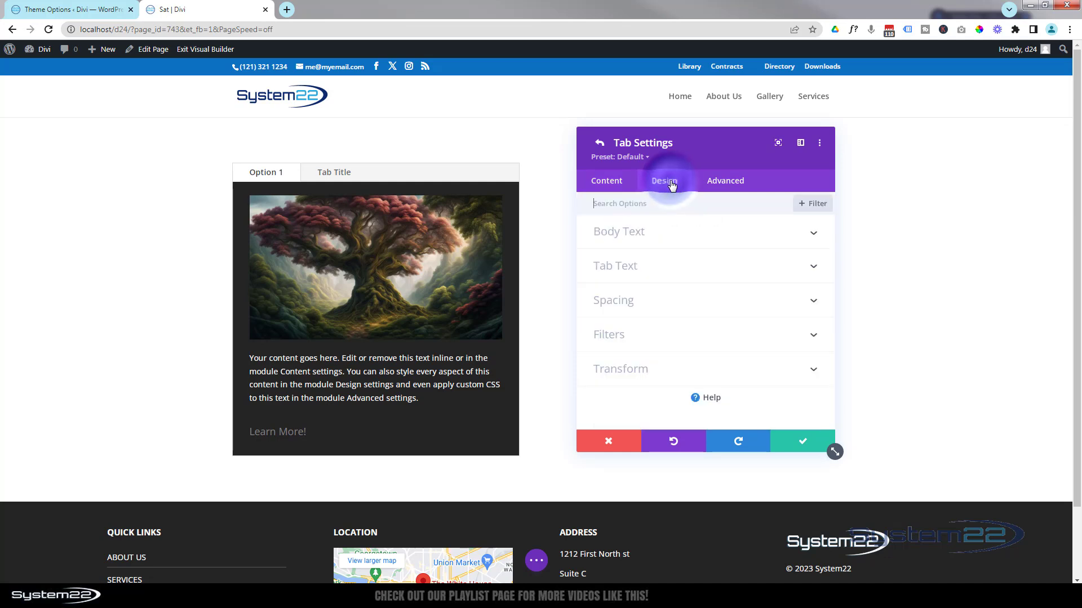
click(686, 235)
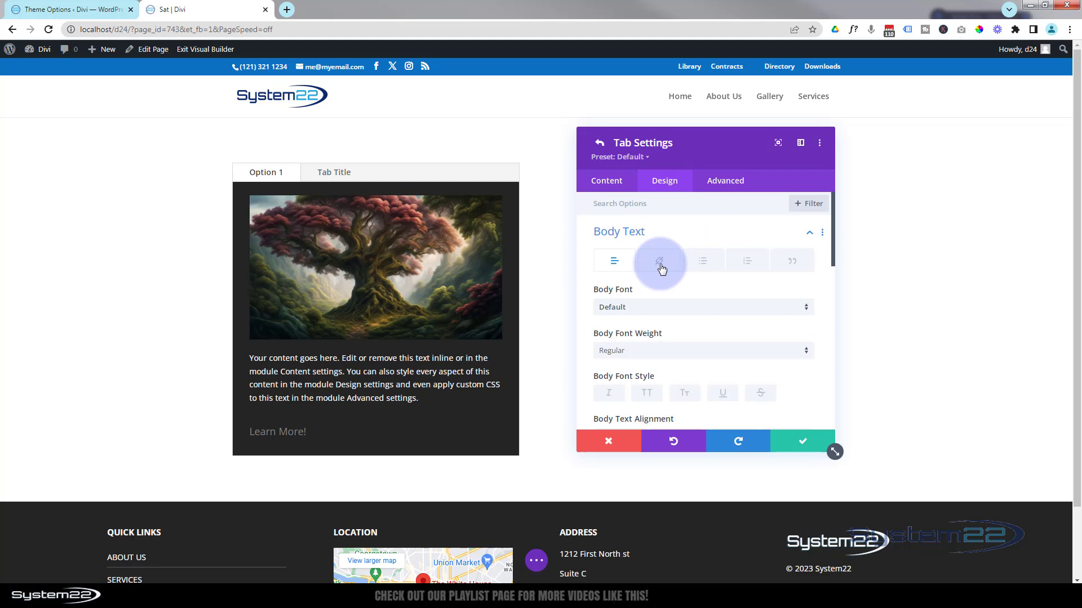
click(662, 268)
scroll(658, 278, down, 3)
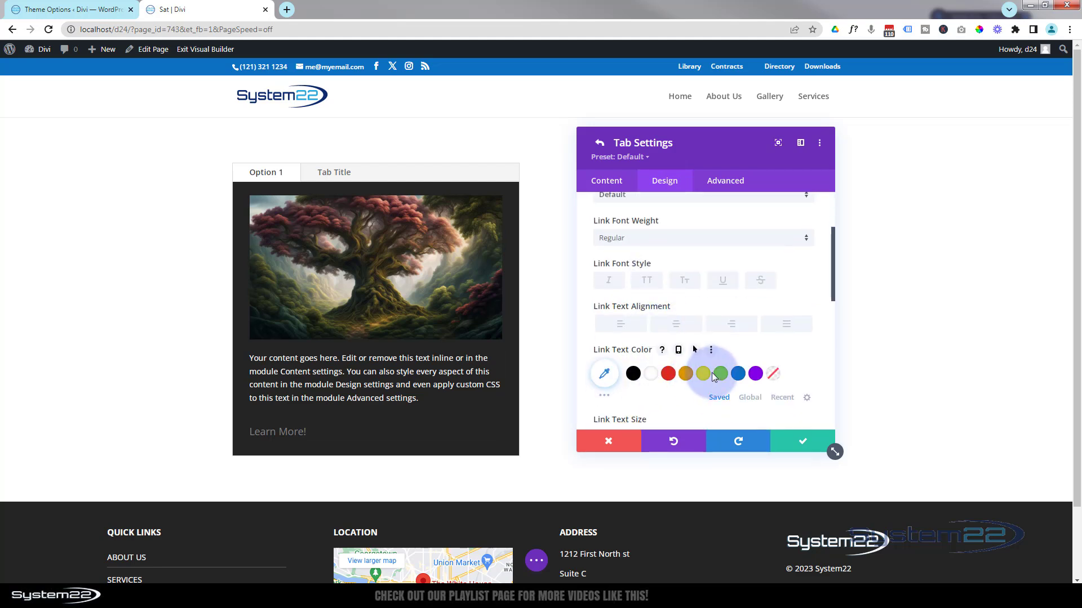
click(737, 374)
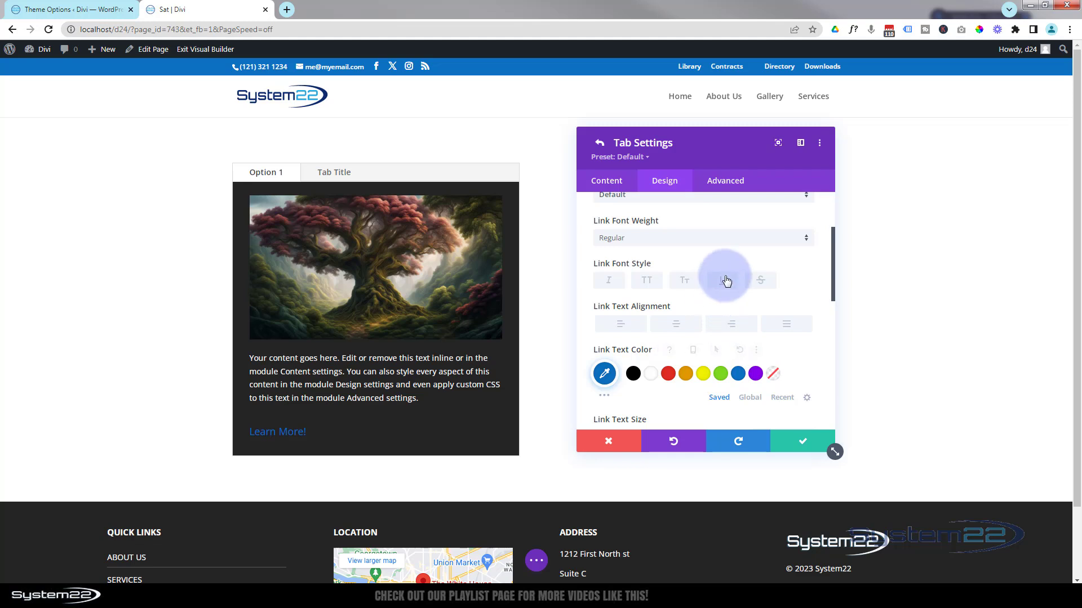
Centre-align the Option 1 tab's body text
scroll(660, 337, up, 1)
scroll(642, 304, up, 1)
click(618, 262)
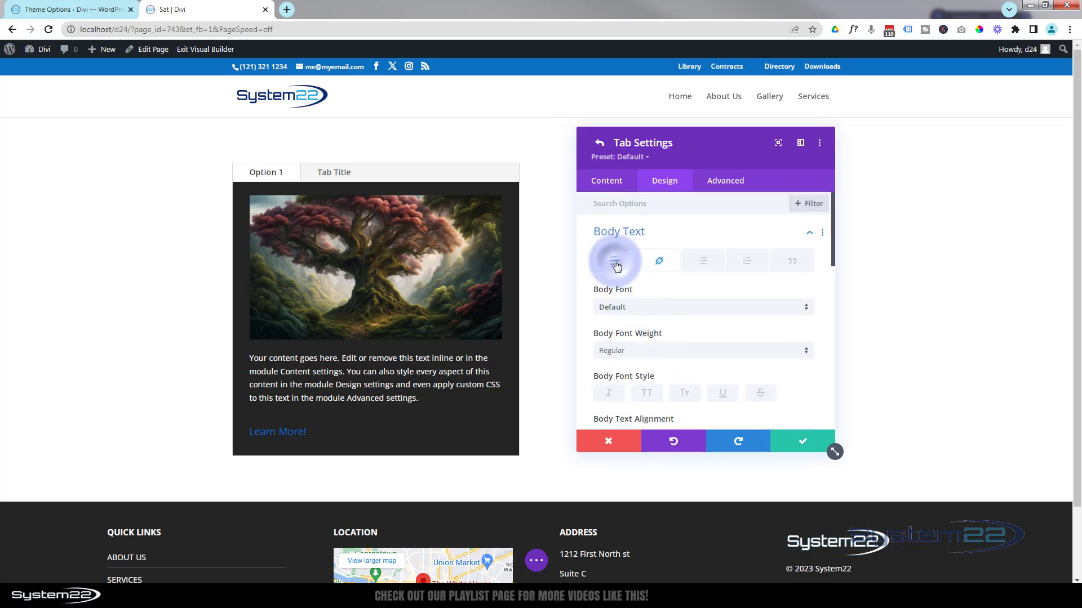
scroll(641, 269, down, 3)
click(682, 268)
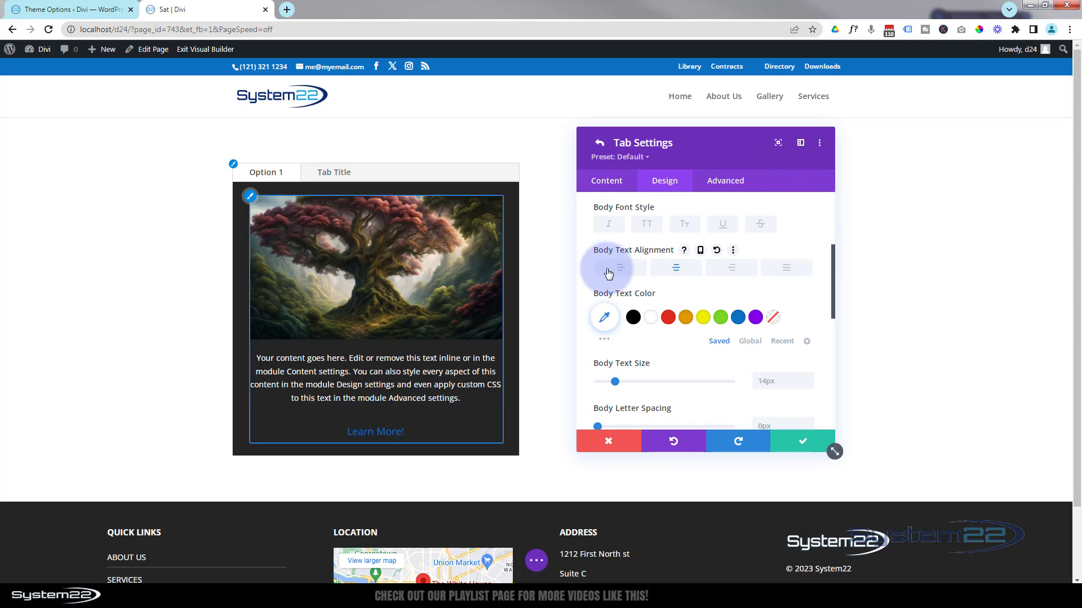
Switch the Option 1 tab's body editor to the raw HTML Text view
click(615, 183)
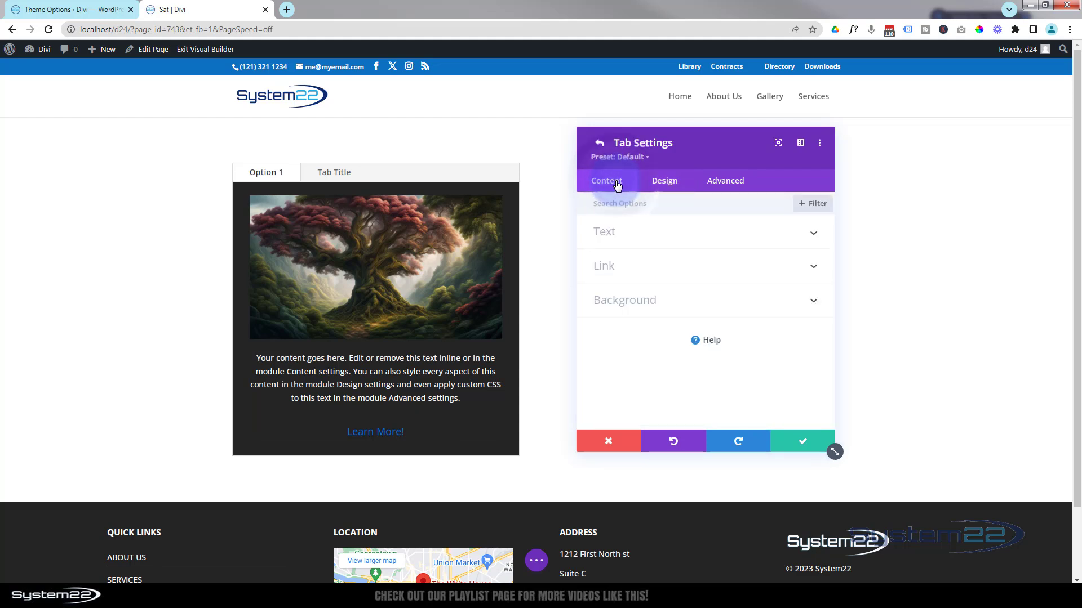
click(710, 234)
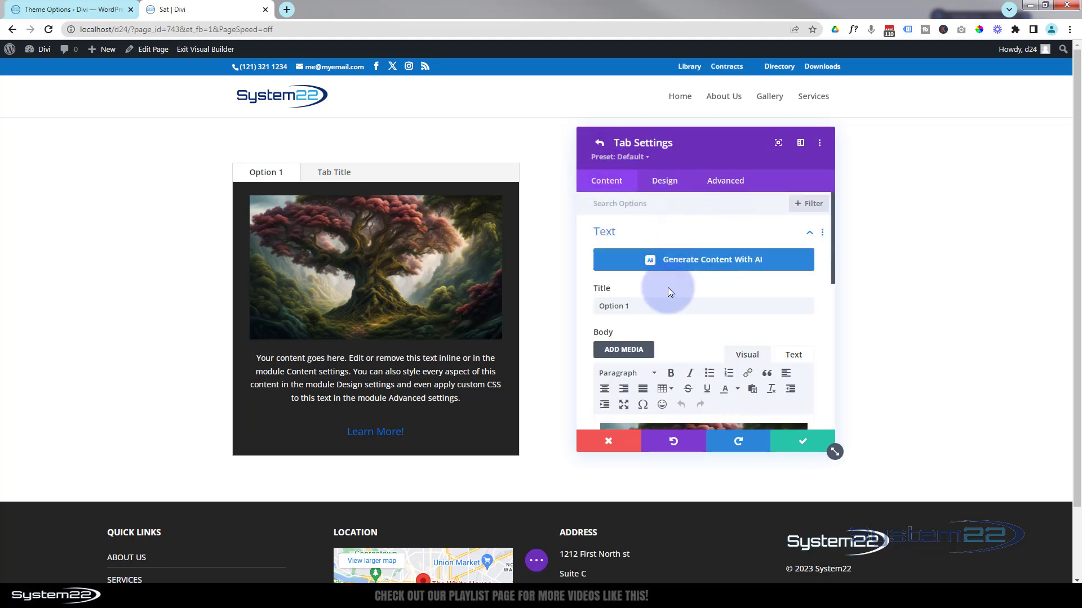
scroll(668, 287, down, 3)
scroll(669, 288, up, 1)
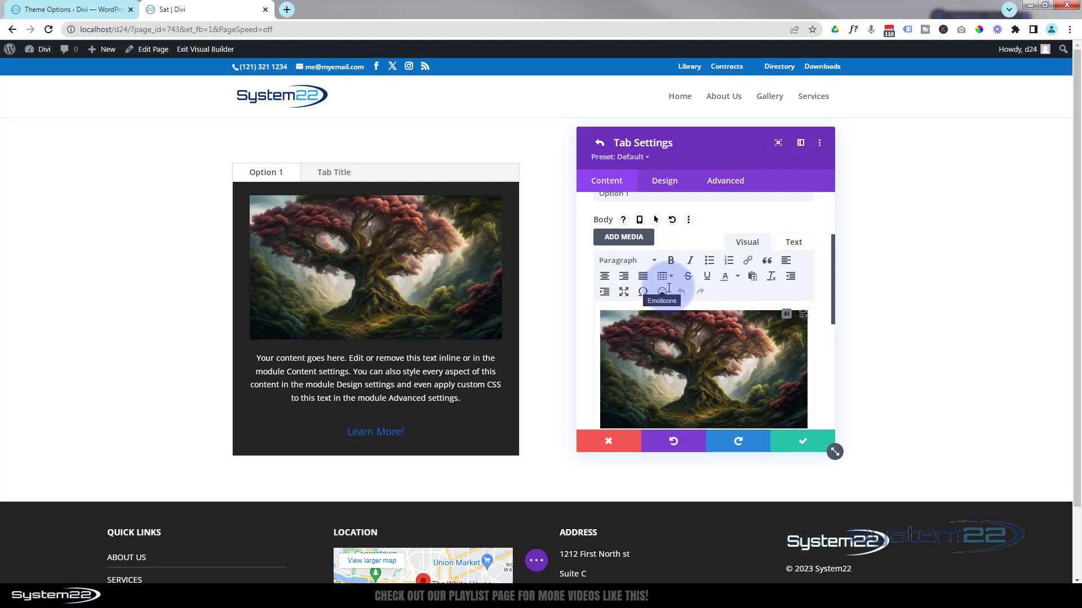
click(794, 242)
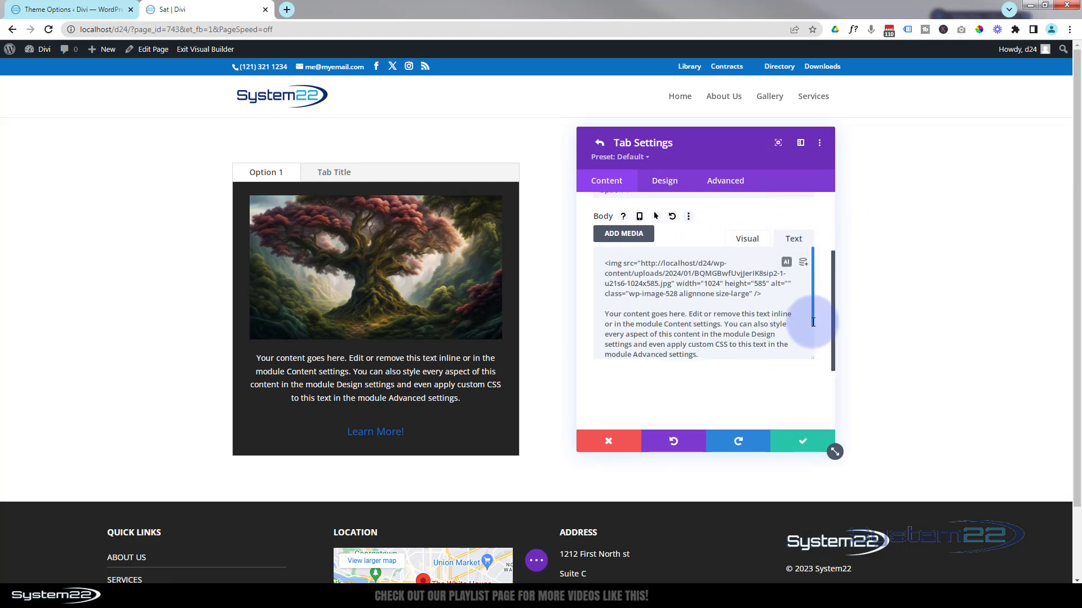
drag(813, 320, 813, 356)
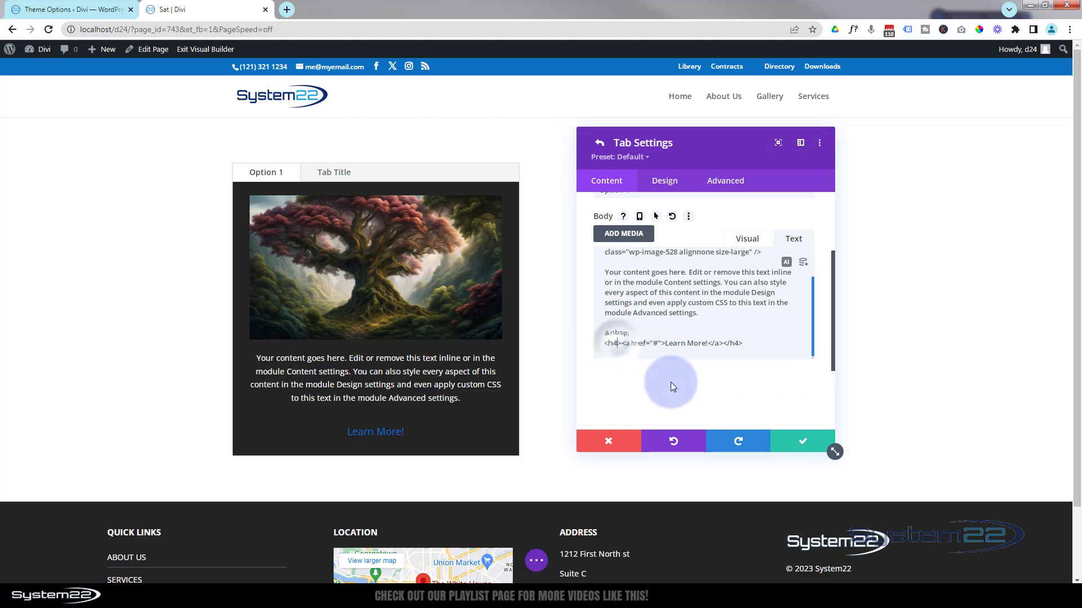
Add class="et_pb_button" to the h4 tag around Learn More!
click(618, 343)
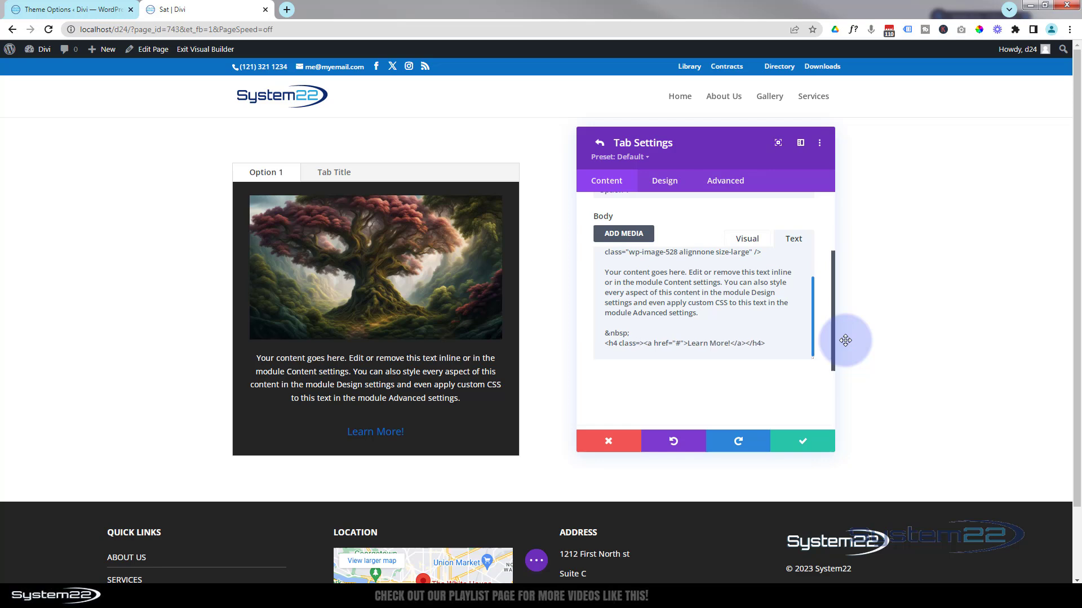
text(class="")
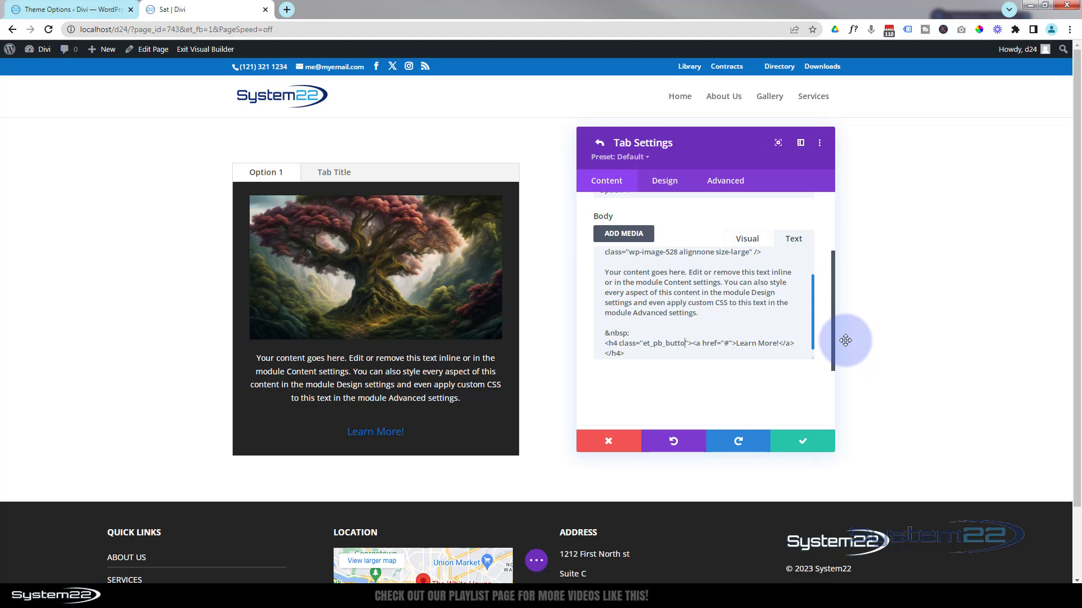
text(n)
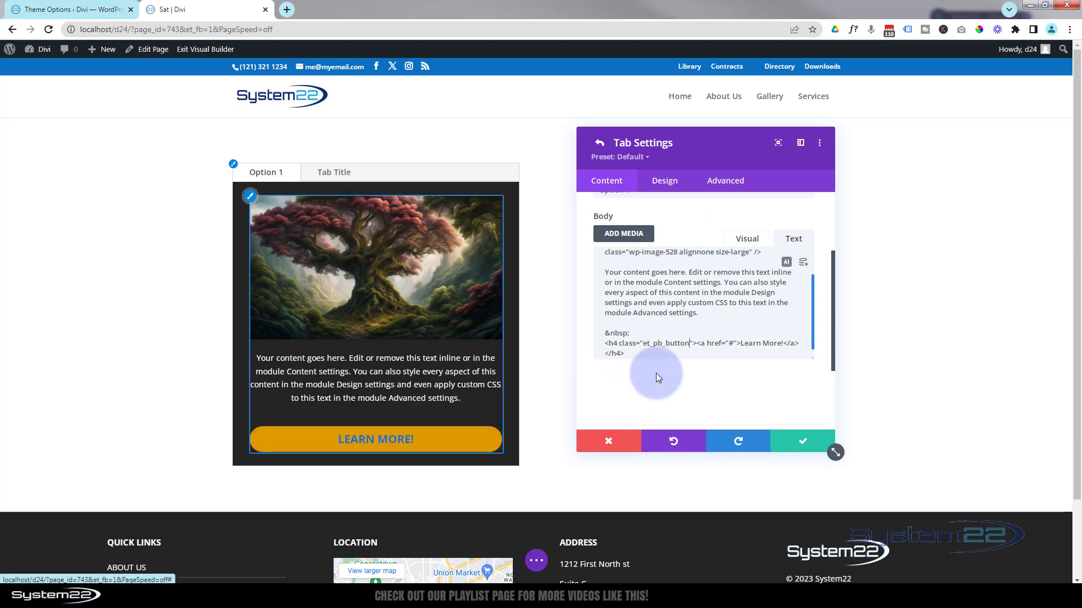
scroll(671, 376, up, 2)
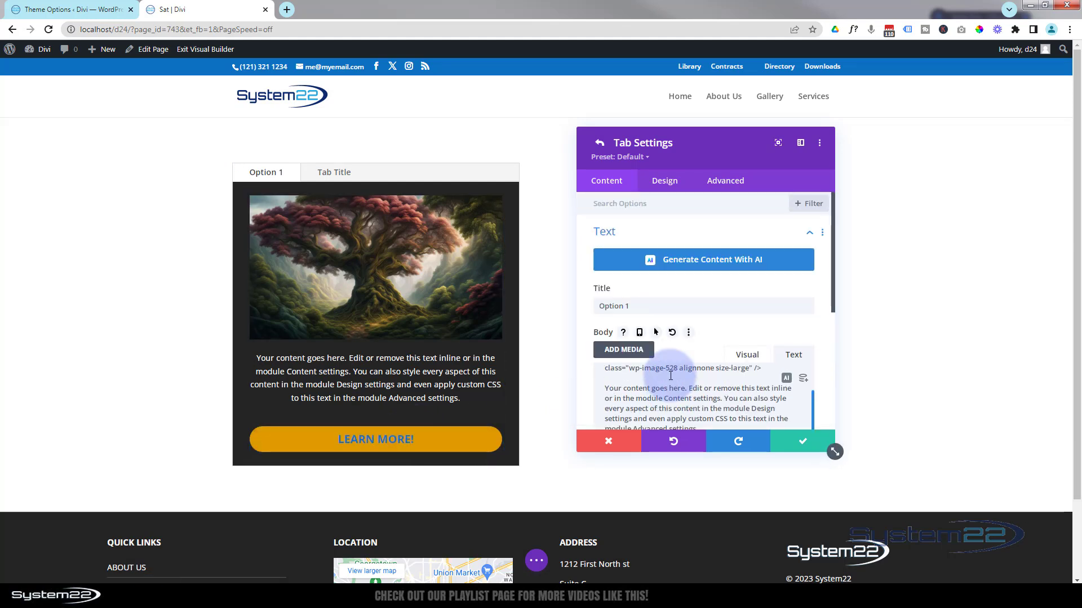
scroll(670, 376, up, 2)
Reset the Body Text Link Text Color so the Learn More! button text shows white
click(678, 183)
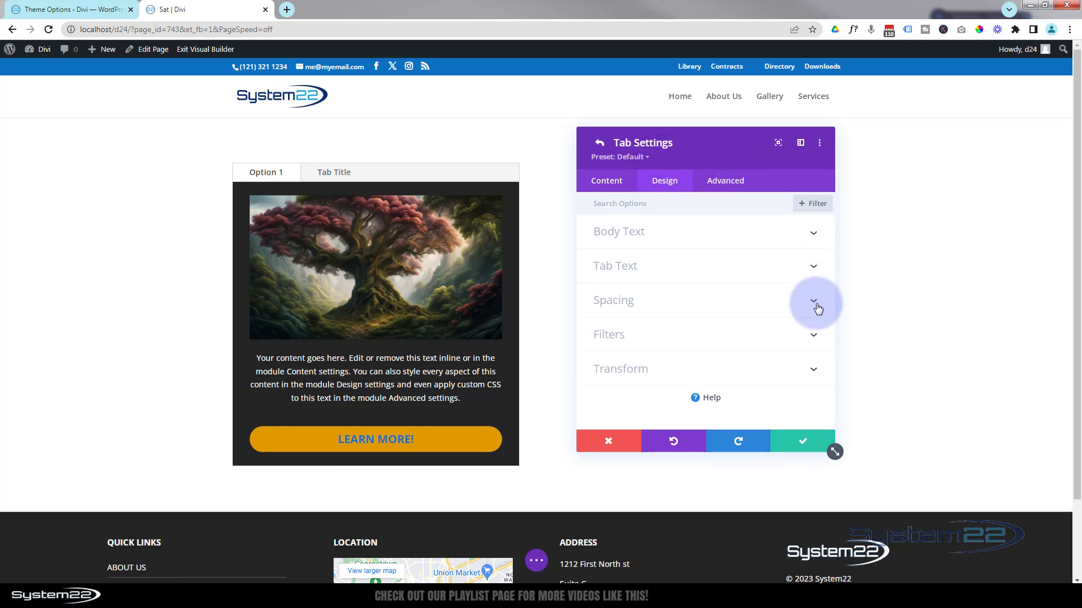
click(705, 228)
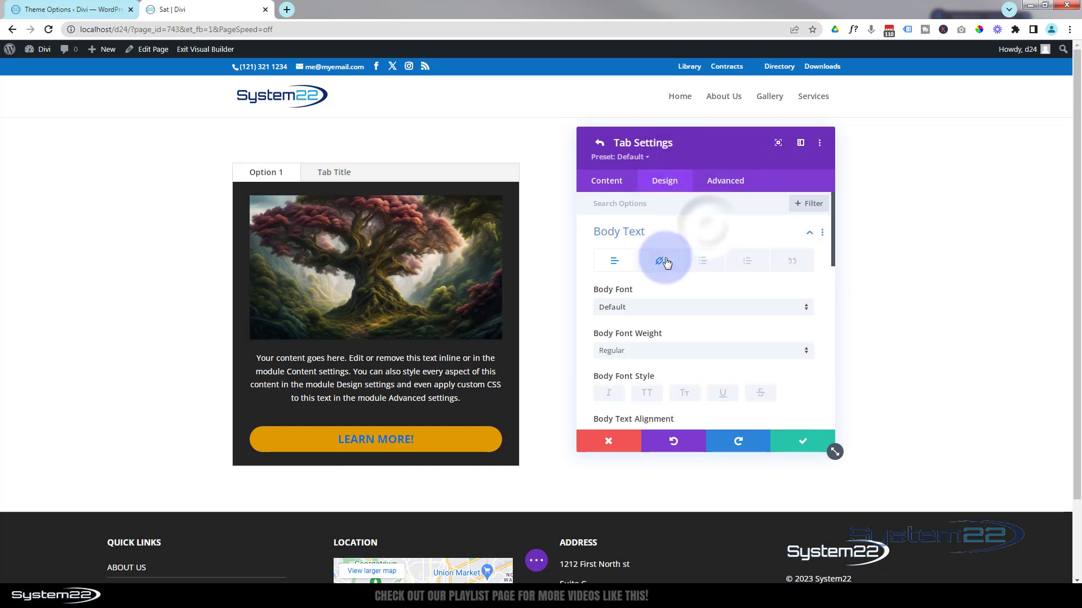
click(664, 262)
scroll(667, 264, down, 2)
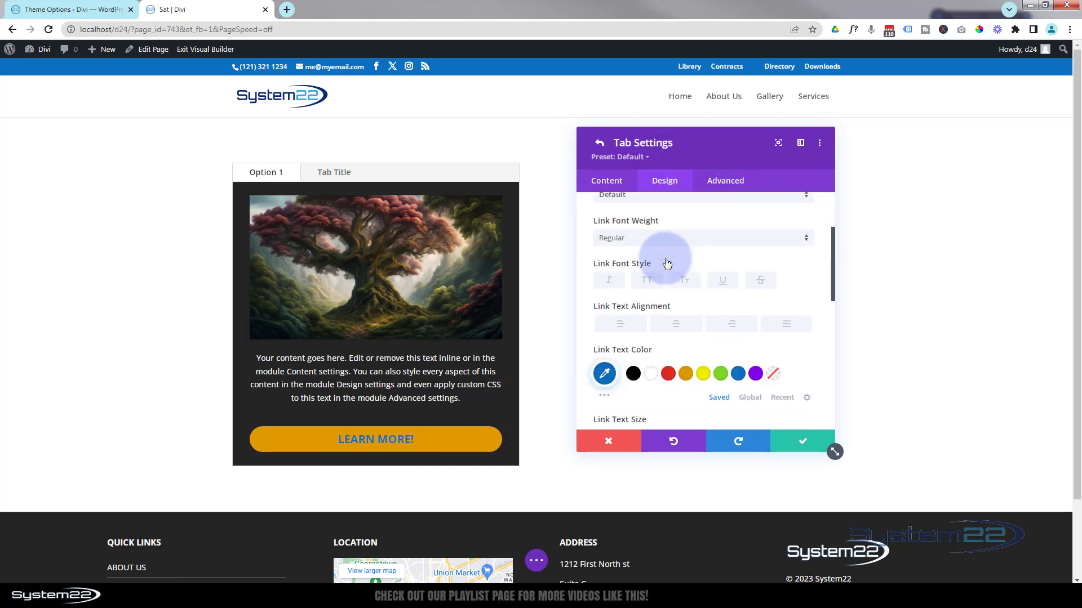
scroll(667, 264, down, 1)
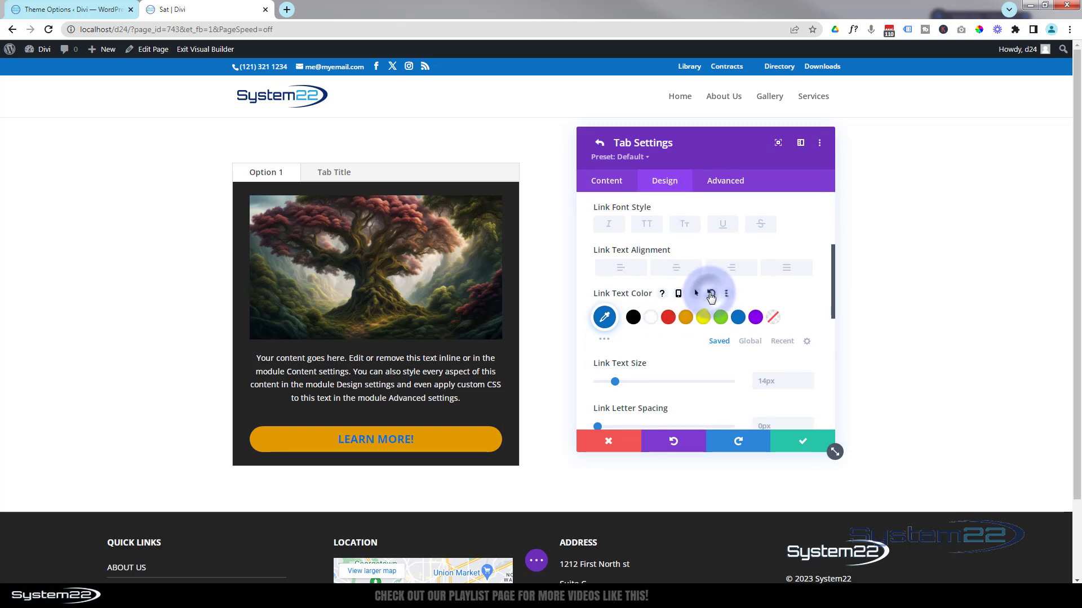
click(711, 294)
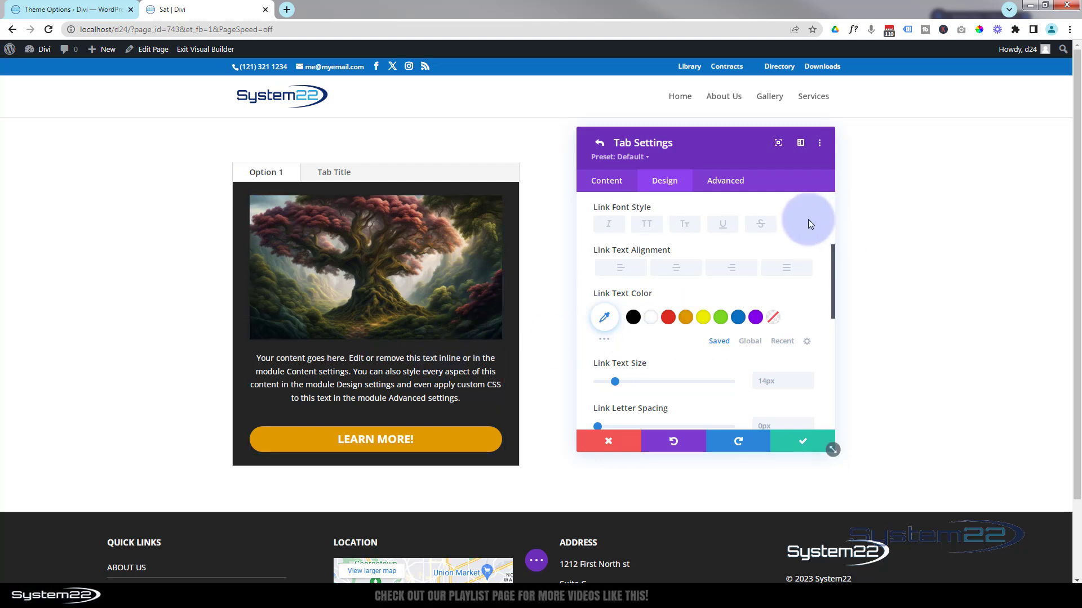
Save Option 1, delete the Tab Title tab, and duplicate Option 1 three times
click(801, 444)
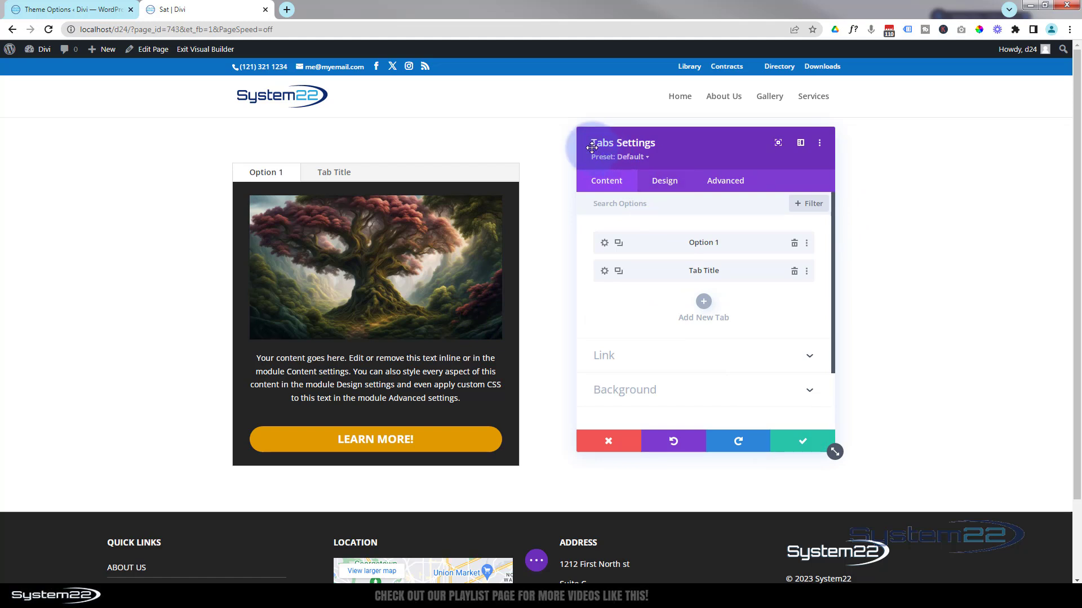
click(794, 272)
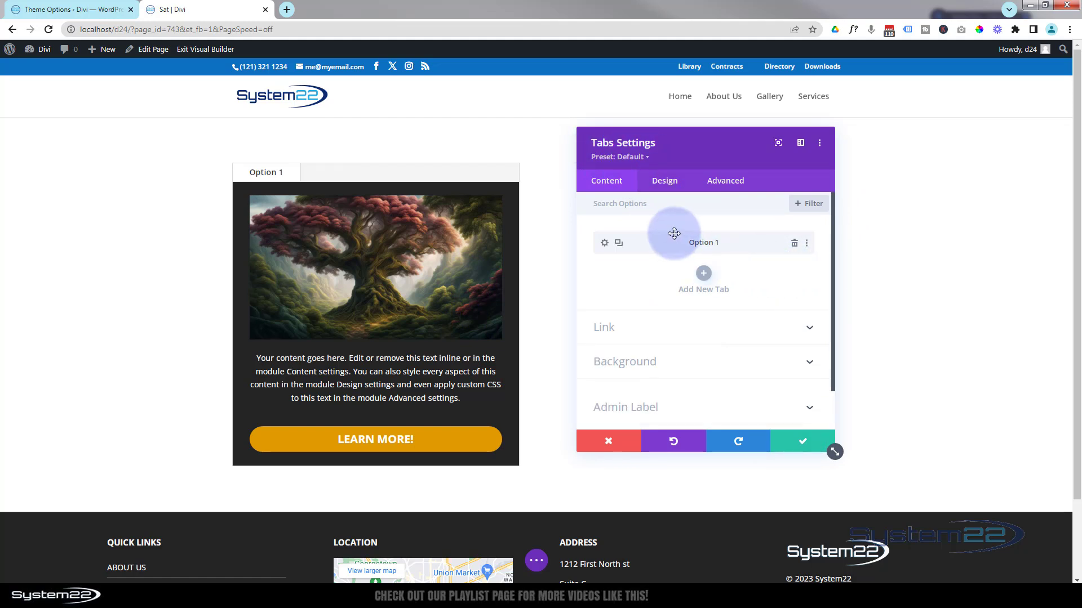
click(618, 244)
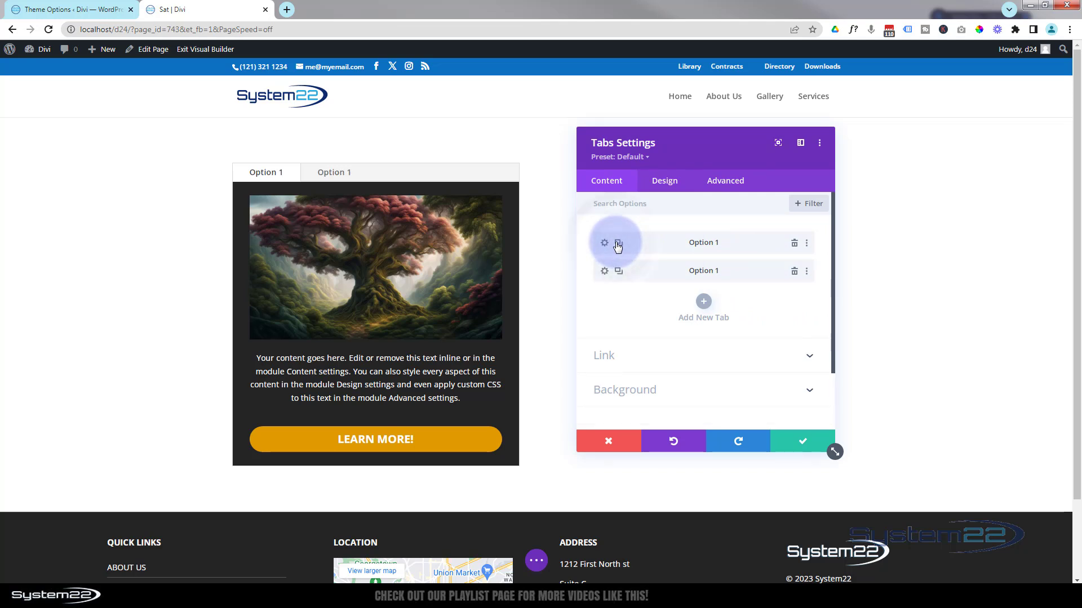
click(618, 244)
click(617, 244)
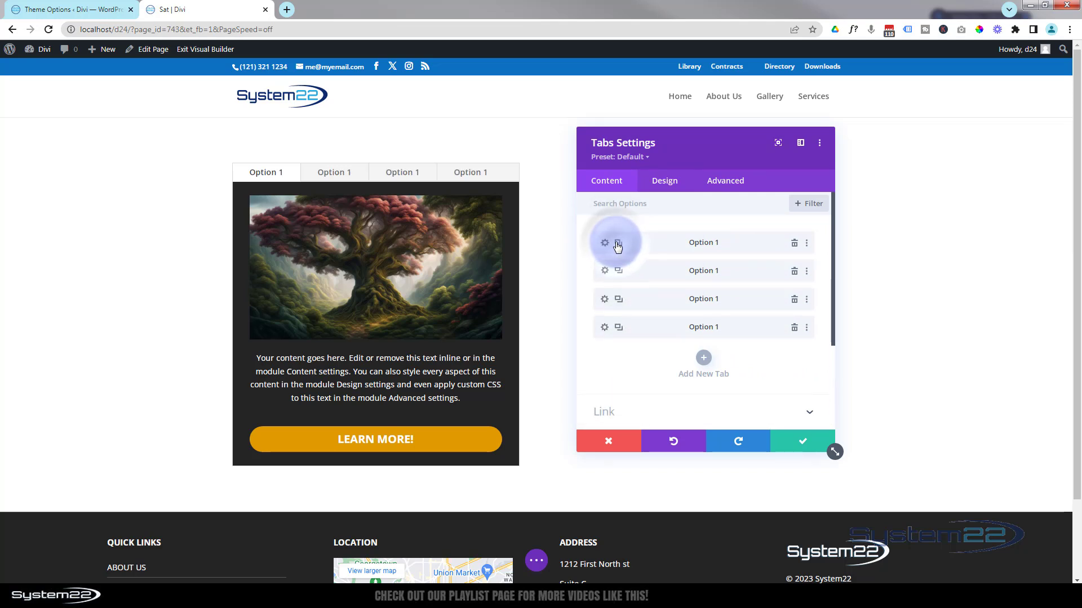
Change the second tab's title to Option 2
click(603, 272)
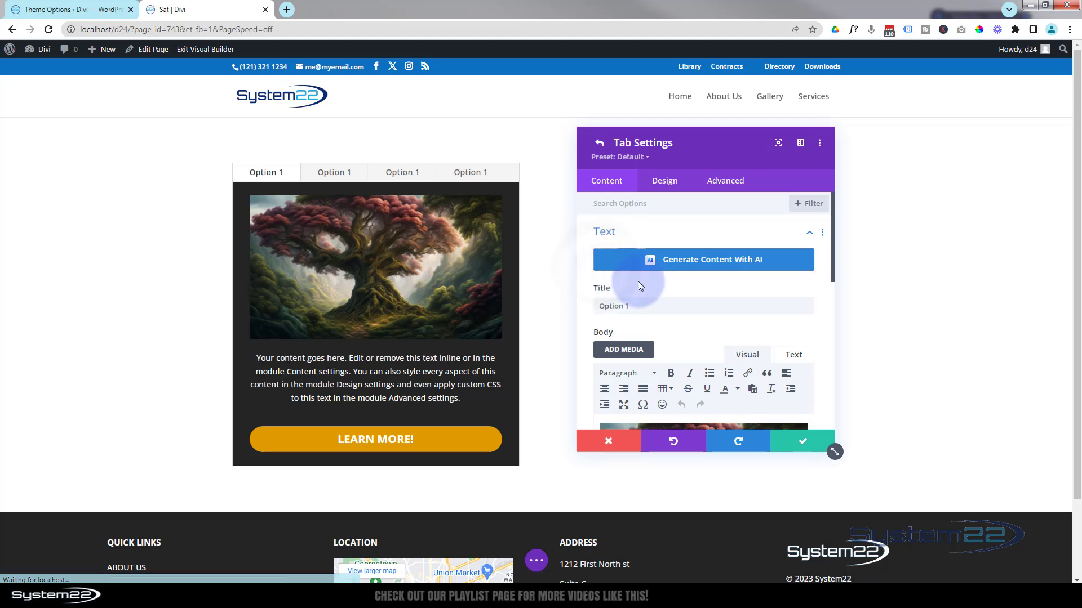
click(628, 304)
key(BackSpace)
text(2)
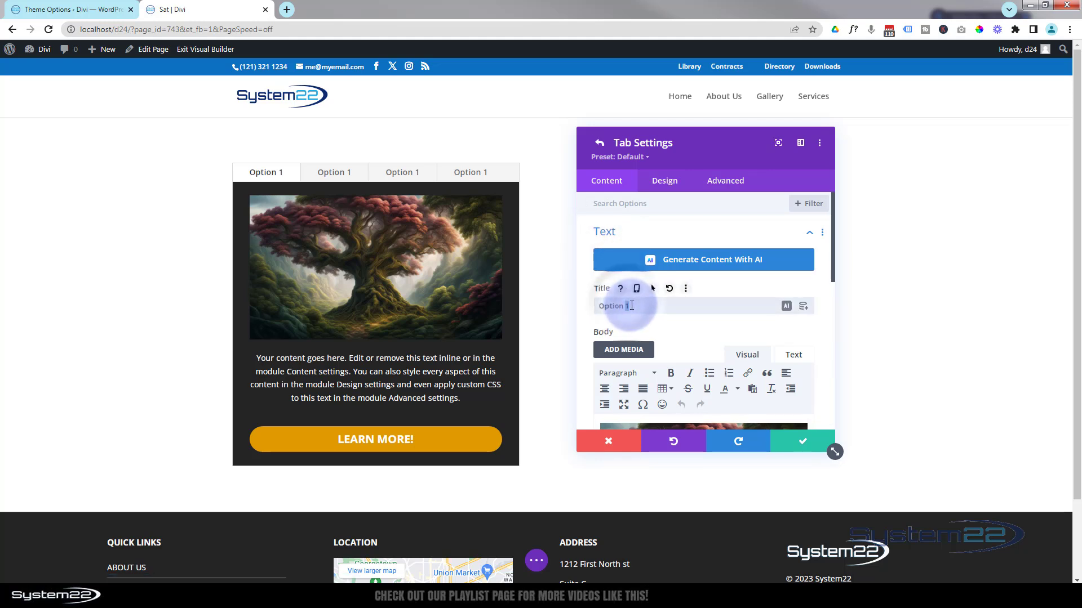
Replace the tab's tree image with the stormy sea-cliff picture at Large 1024 × 585, then save
scroll(647, 268, down, 3)
click(662, 311)
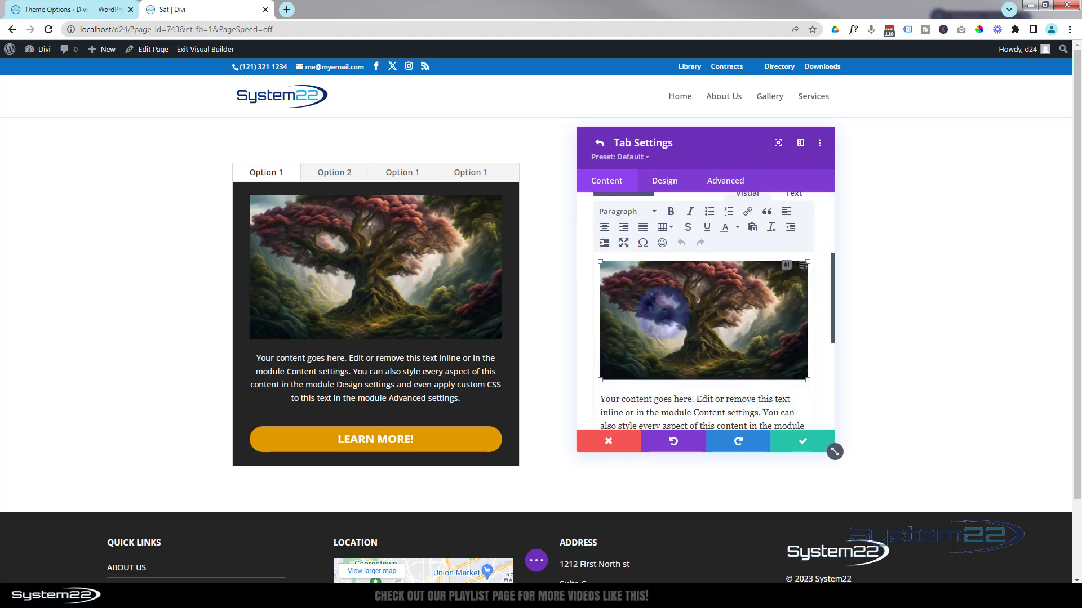
key(Delete)
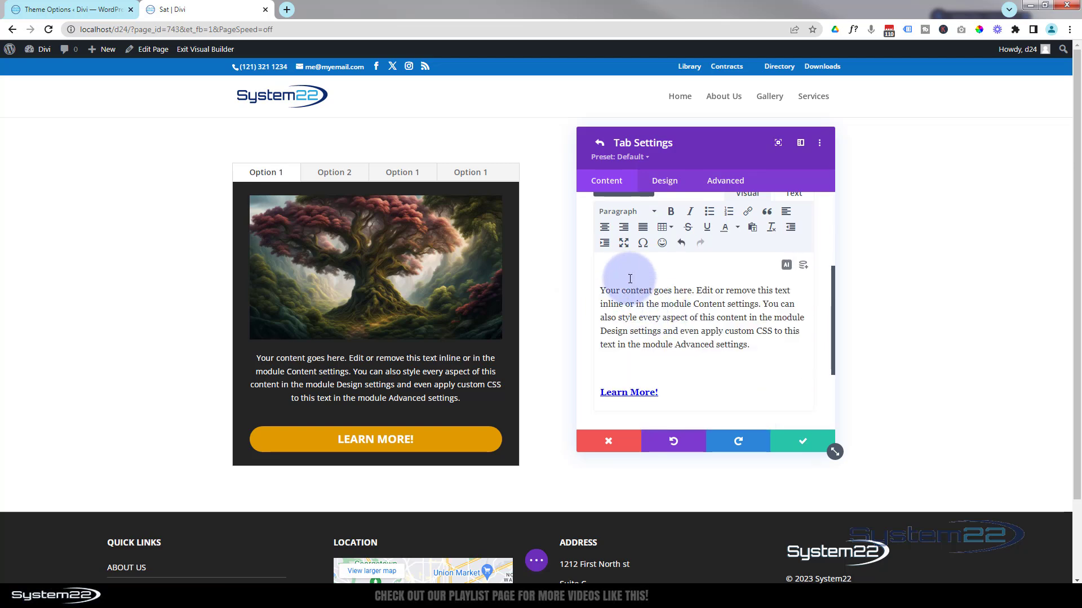
click(632, 200)
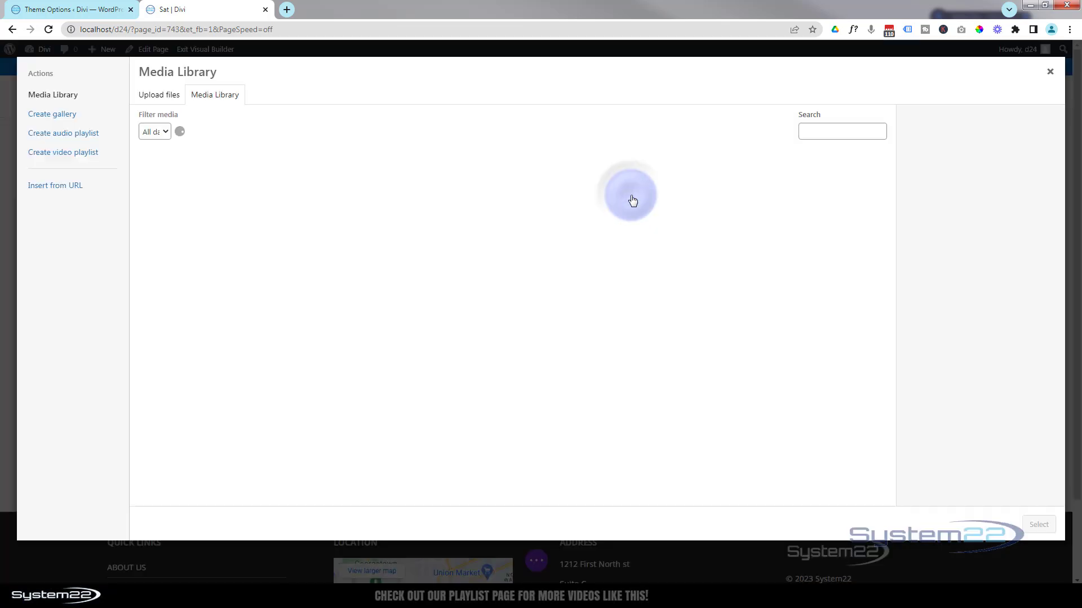
click(507, 188)
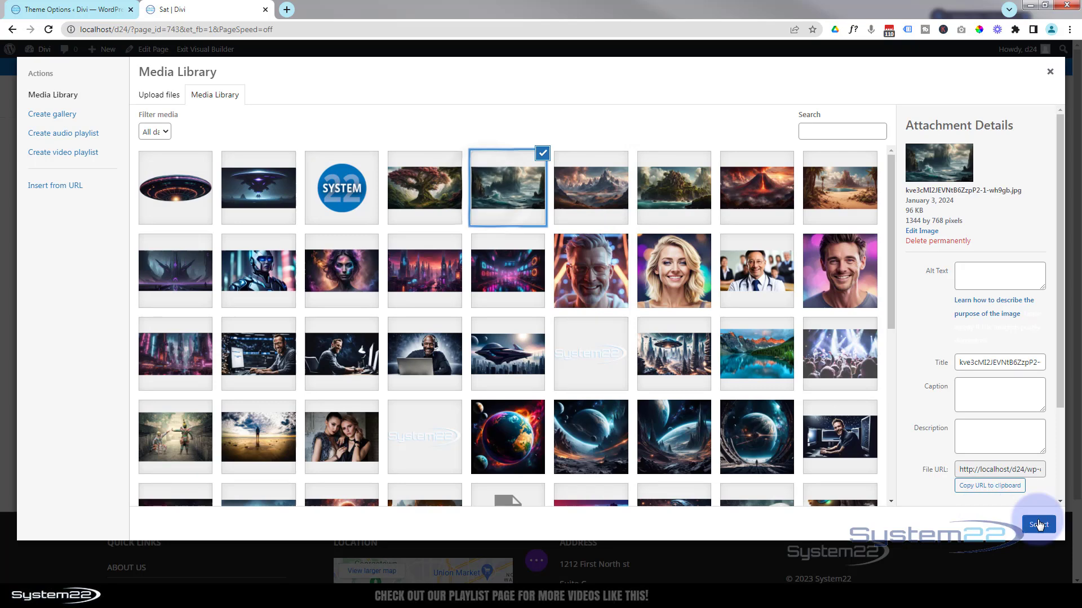
scroll(1022, 455, down, 2)
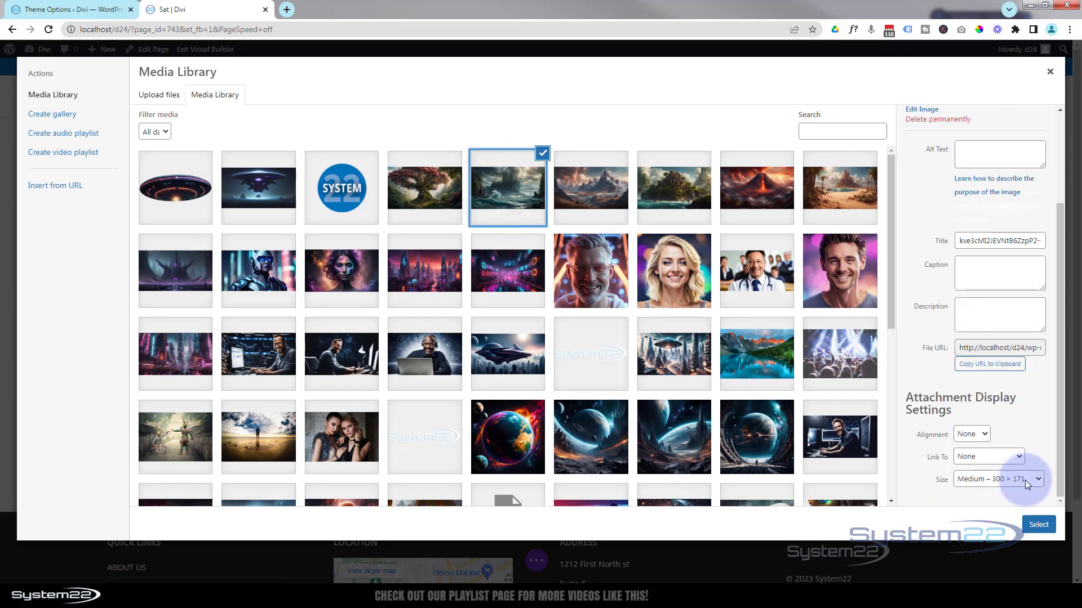
click(1025, 480)
click(1016, 514)
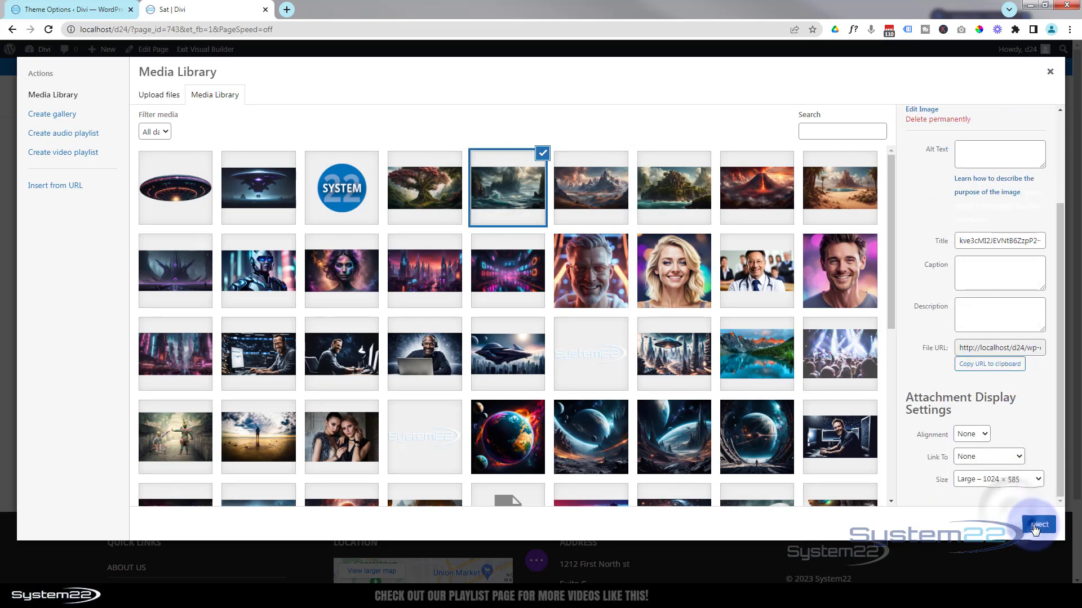
click(1035, 526)
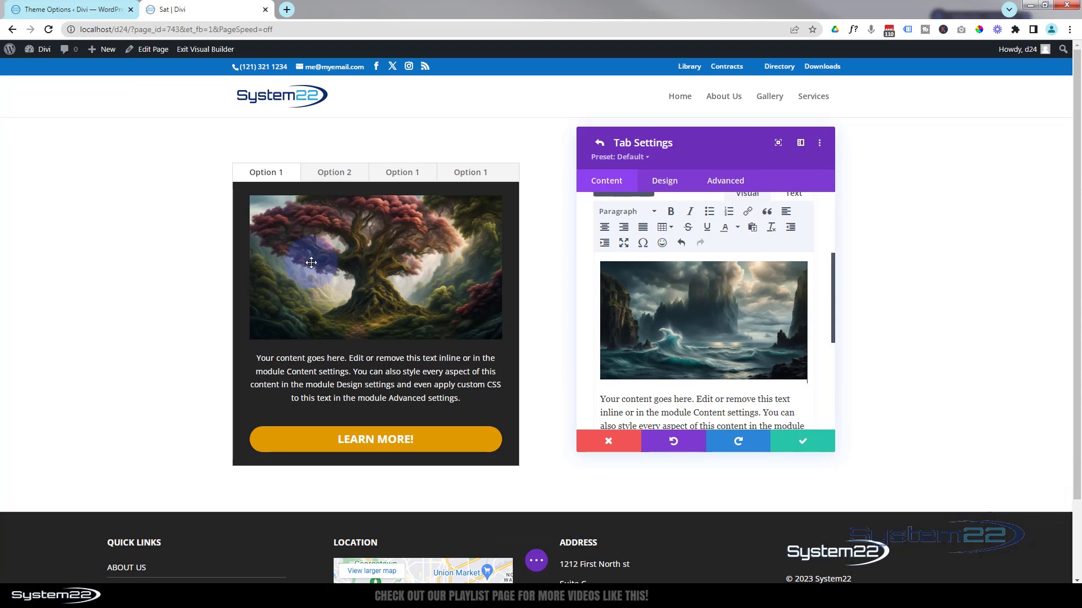
click(800, 446)
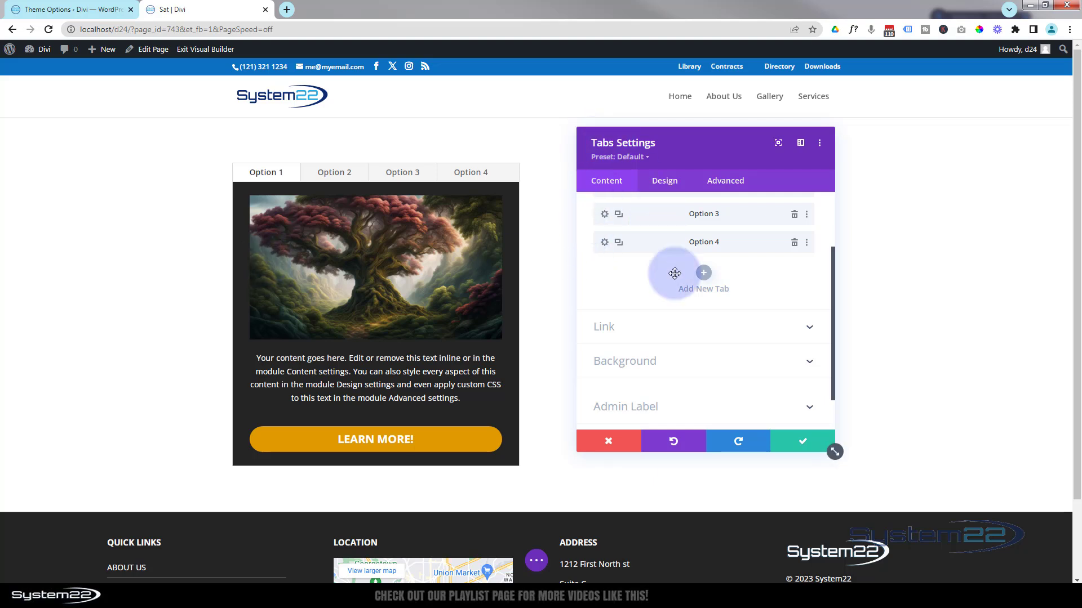
Scroll up to view the four tabs, Option 1 to Option 4
scroll(688, 286, up, 2)
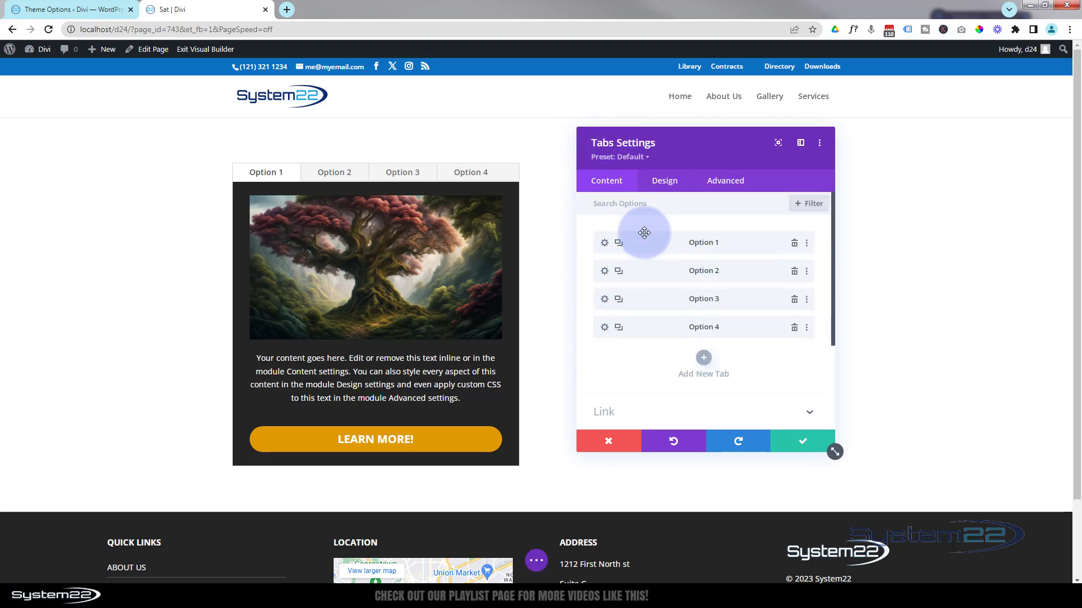
Set the active tab background to orange and the inactive tab background to #242424
click(667, 188)
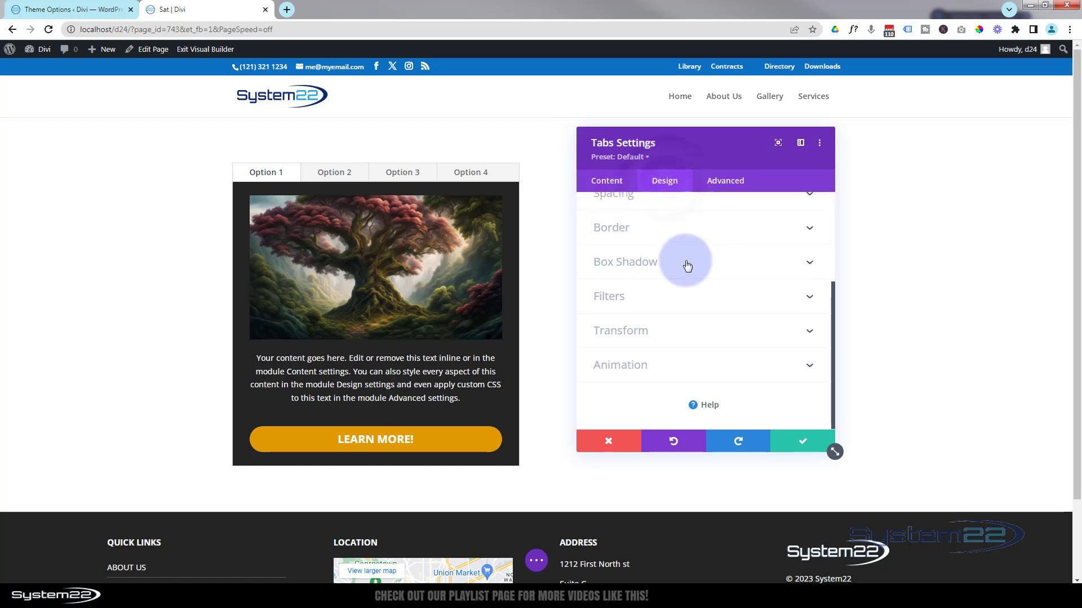
scroll(687, 266, up, 4)
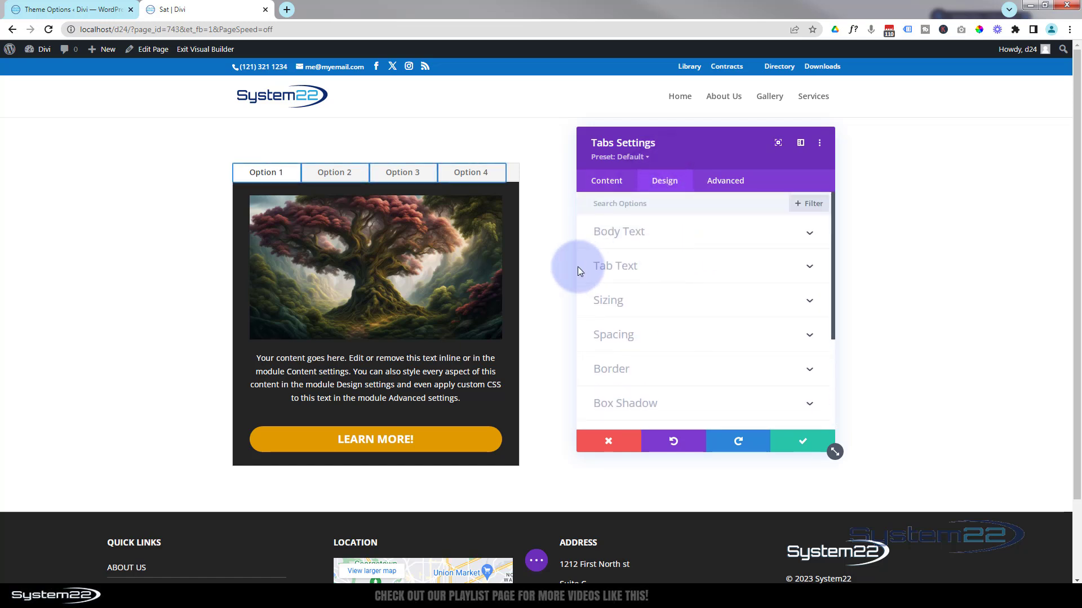
click(683, 265)
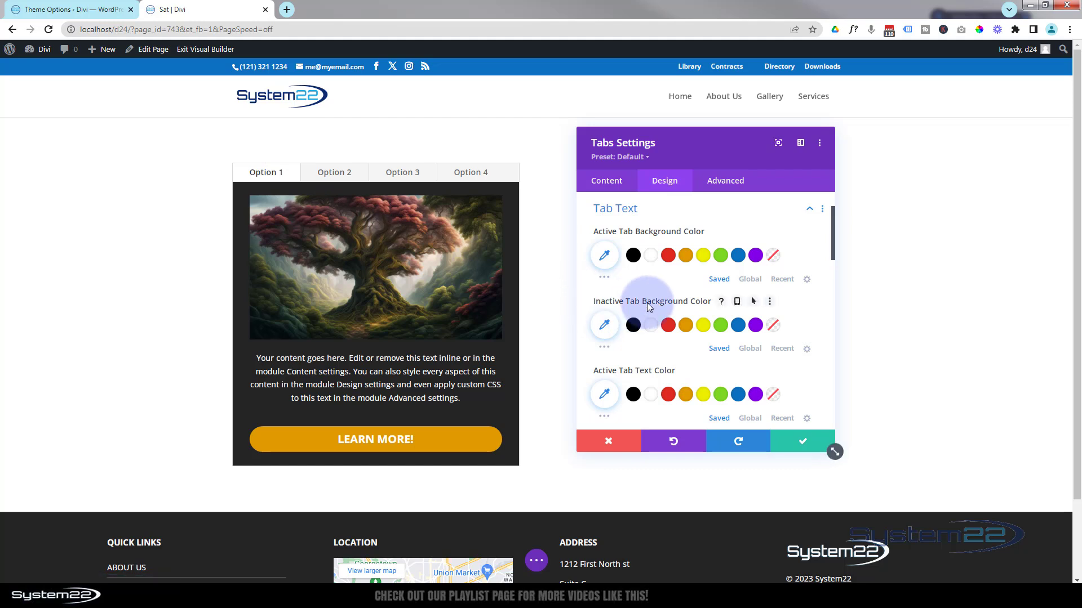
click(686, 257)
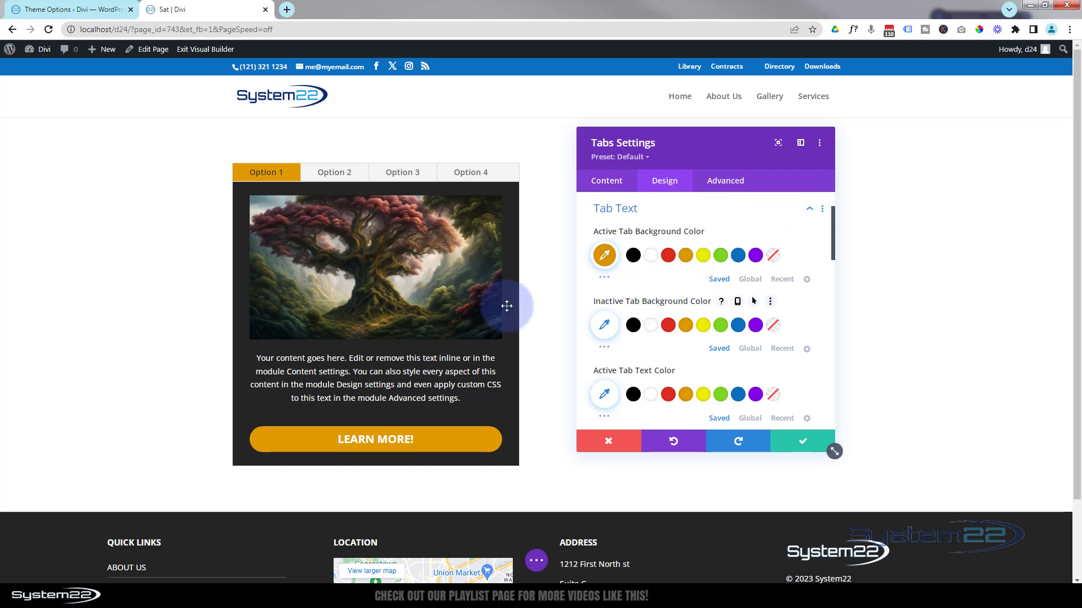
click(605, 349)
click(669, 346)
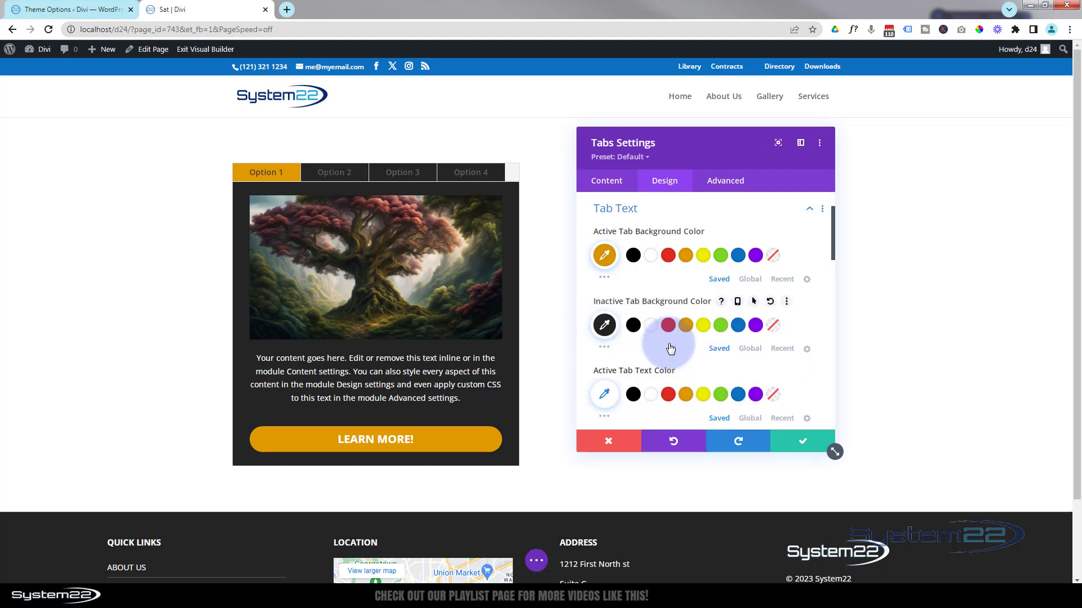
Make the active tab text black and the inactive tab labels white #ffffff
scroll(597, 315, down, 1)
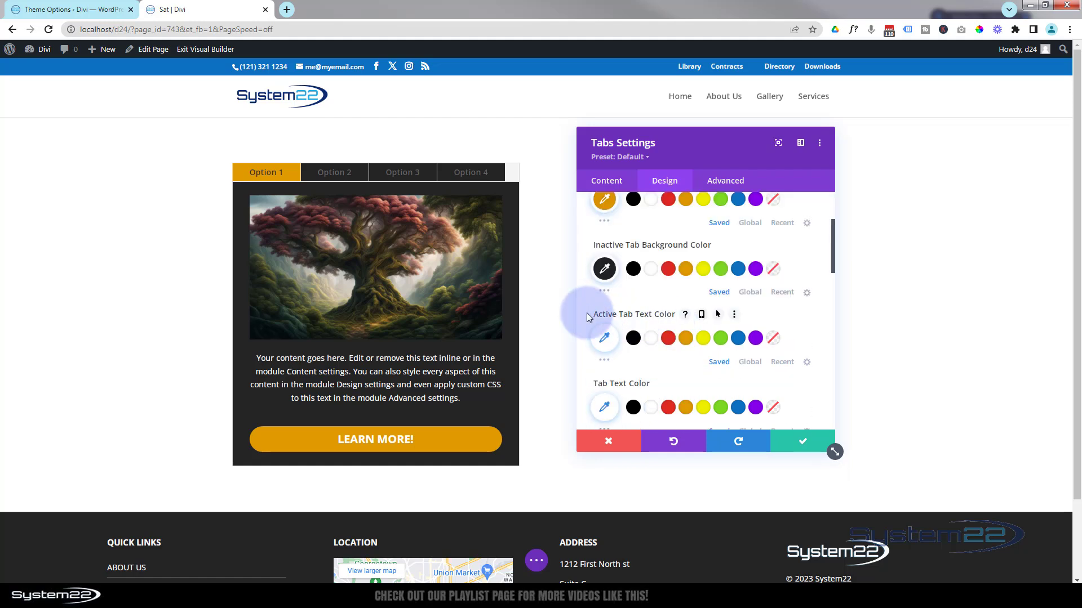
click(634, 338)
scroll(637, 335, down, 1)
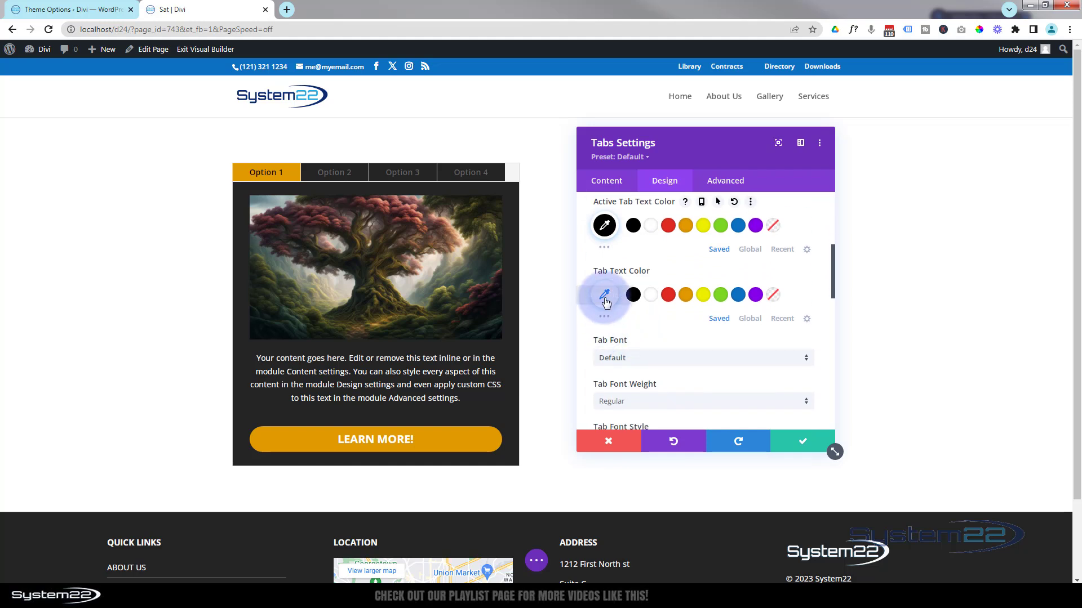
click(651, 296)
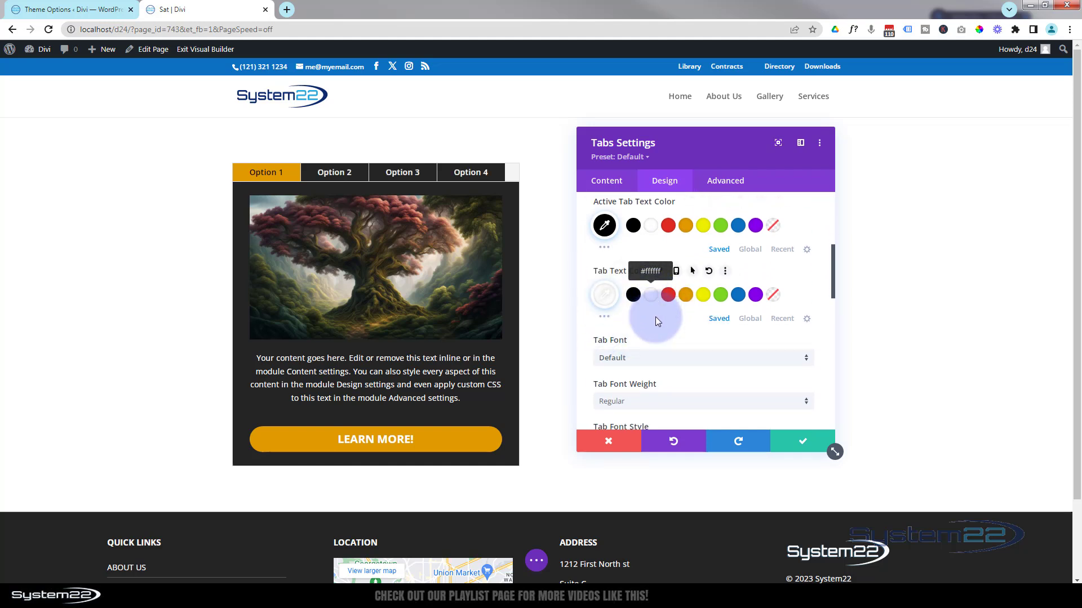
scroll(656, 321, up, 3)
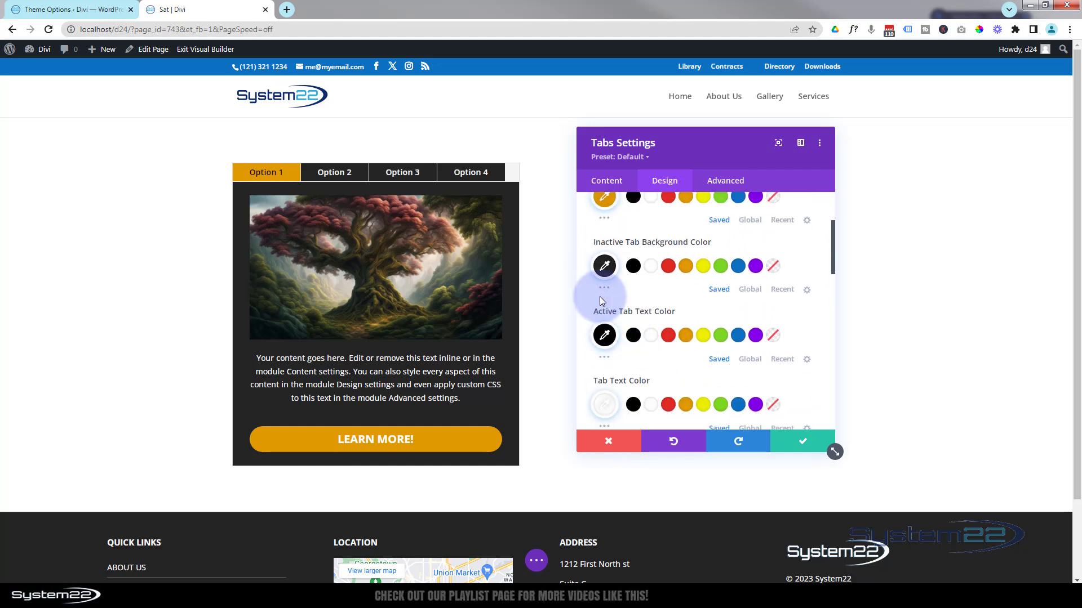
scroll(692, 286, up, 5)
click(690, 270)
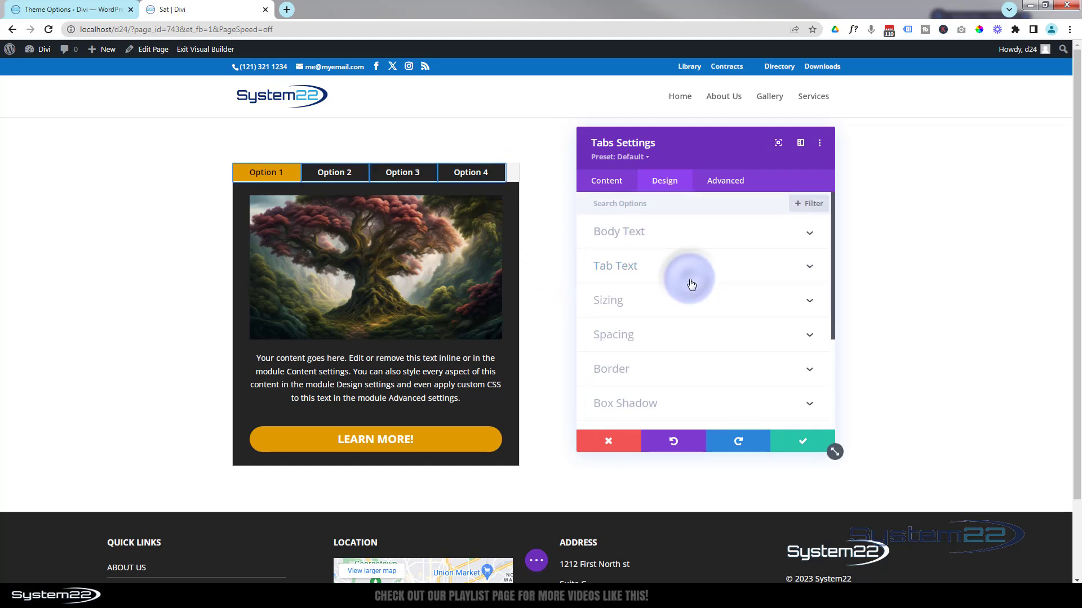
scroll(690, 282, down, 4)
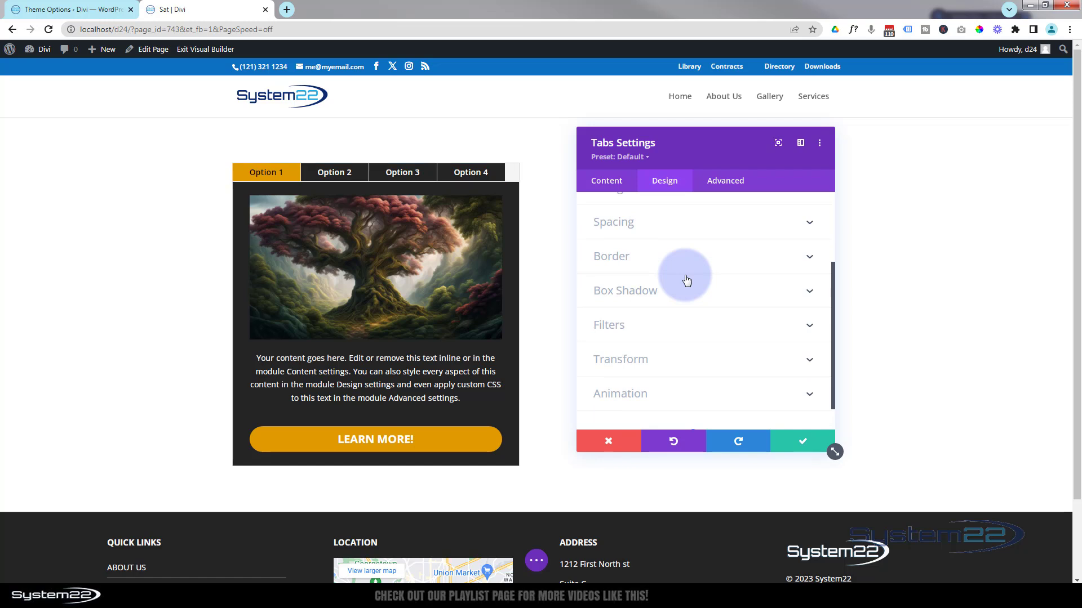
scroll(686, 280, down, 2)
scroll(686, 280, up, 5)
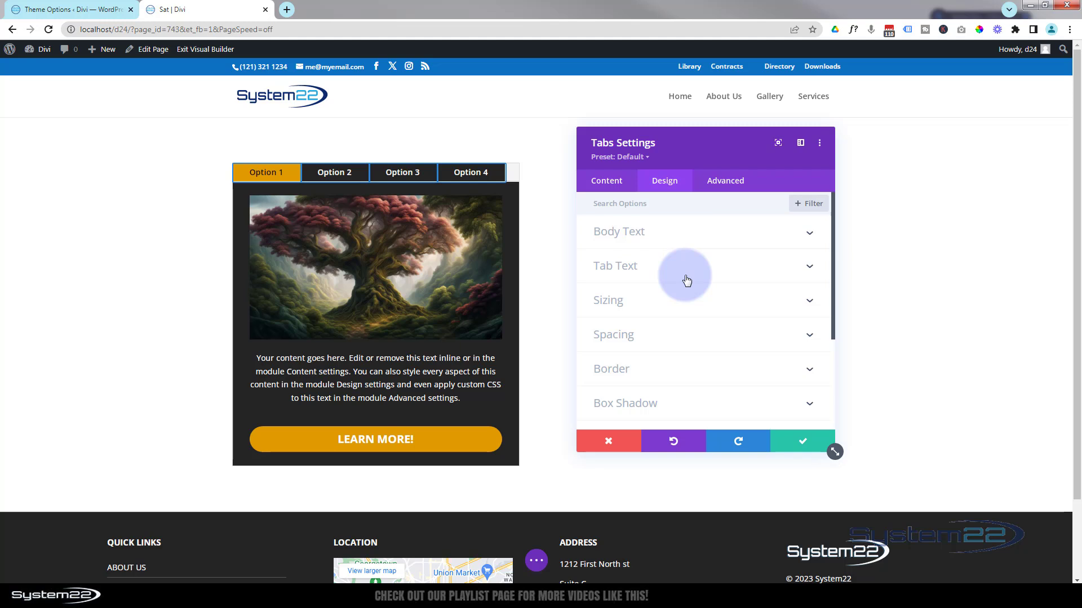
Enter background-color: #242424 in the Tabs Controls custom CSS field
click(726, 183)
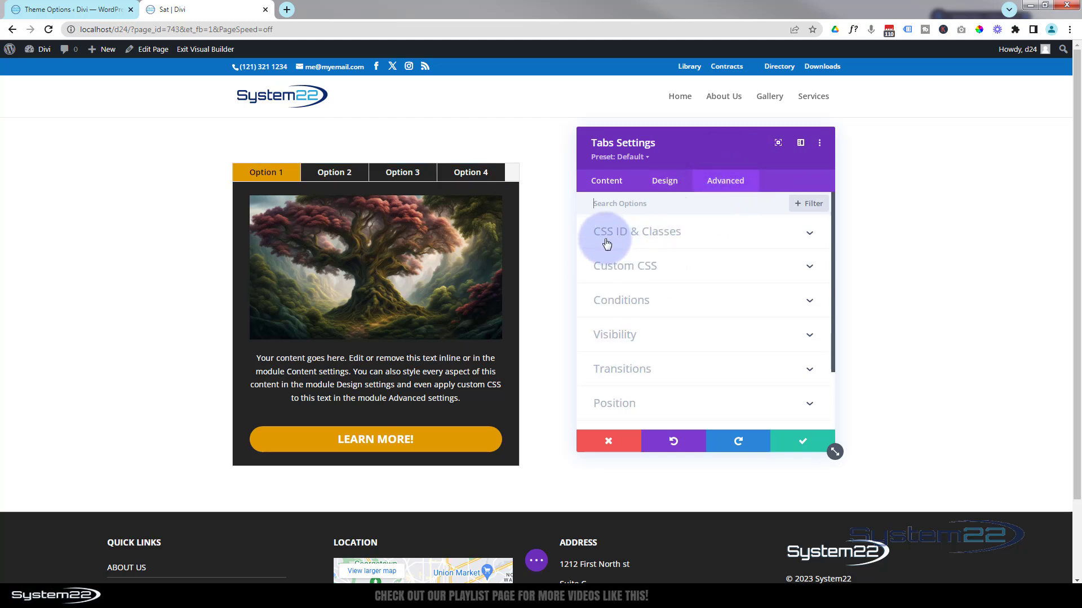
click(697, 263)
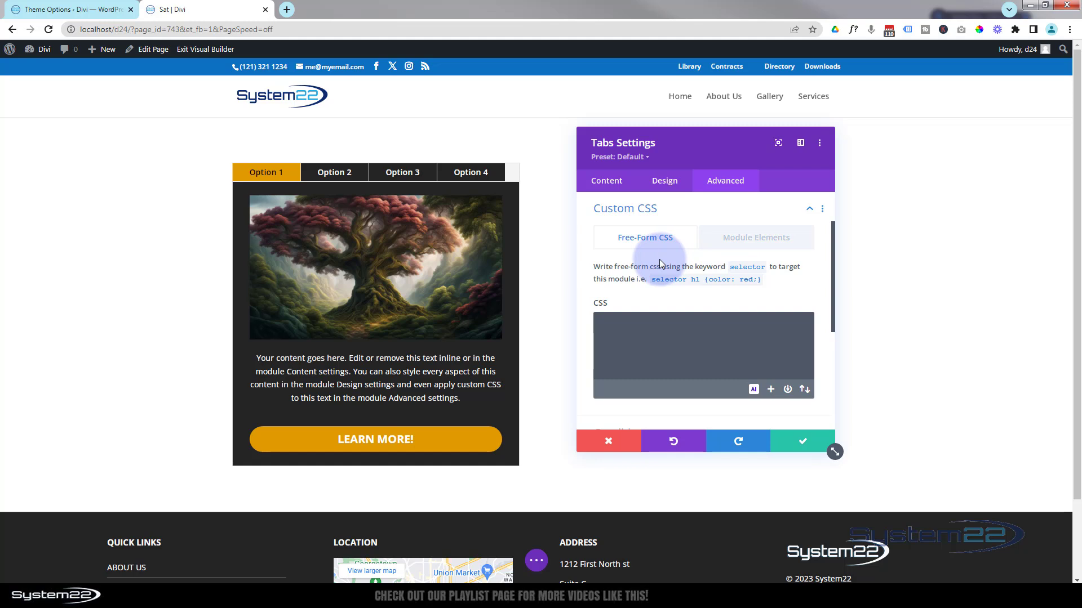
click(762, 241)
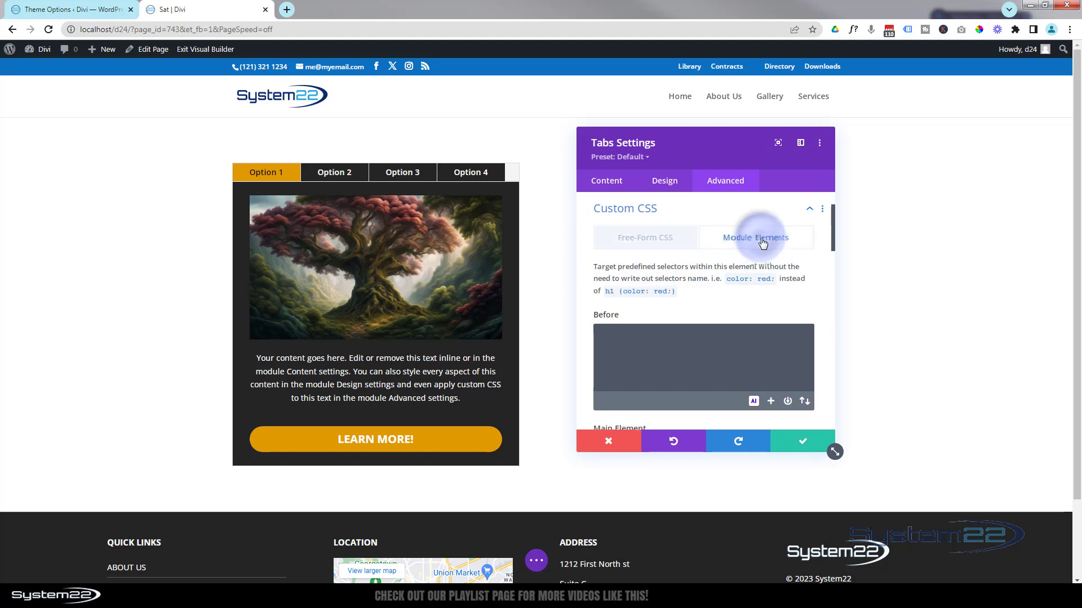
scroll(727, 293, down, 3)
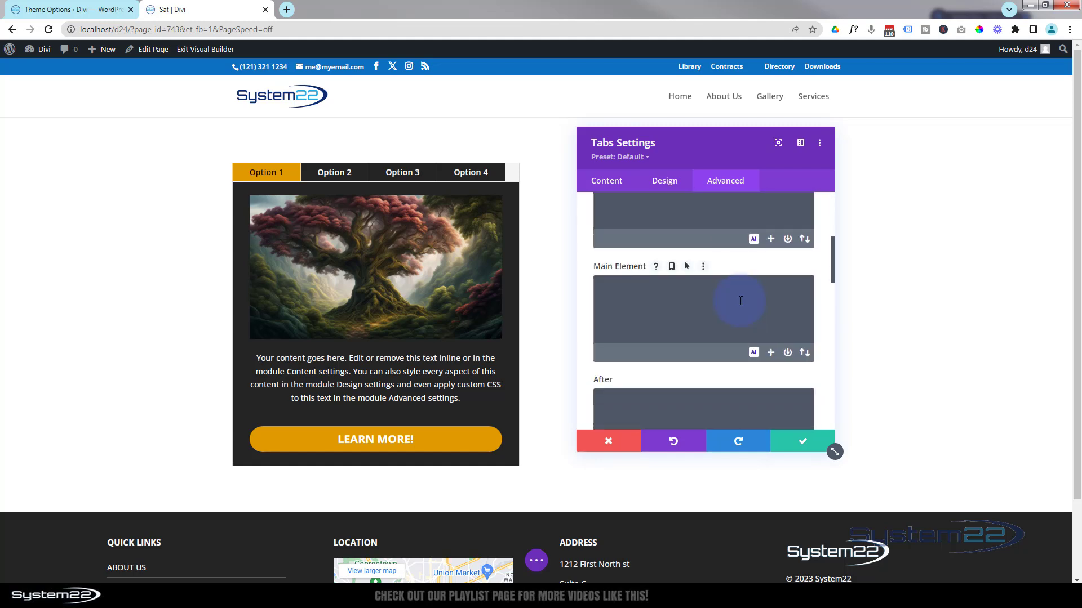
scroll(739, 300, down, 5)
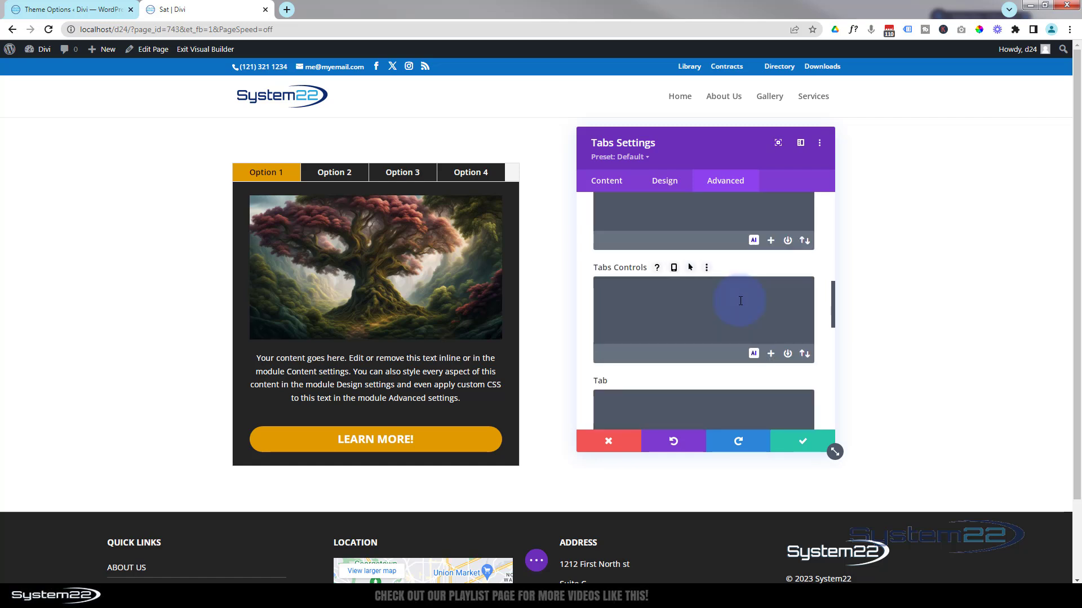
click(626, 284)
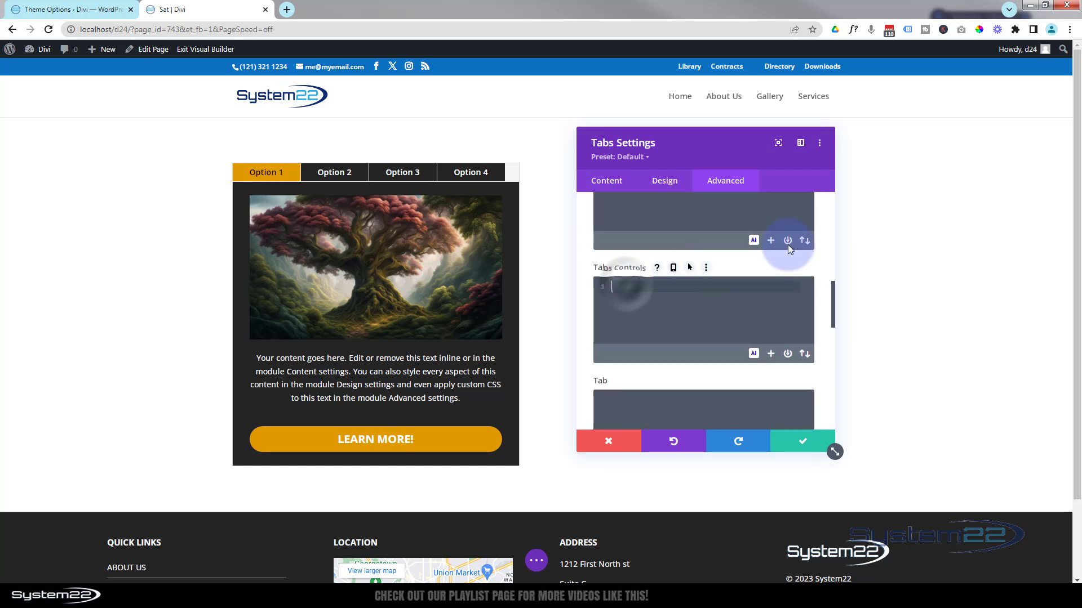
text(ba)
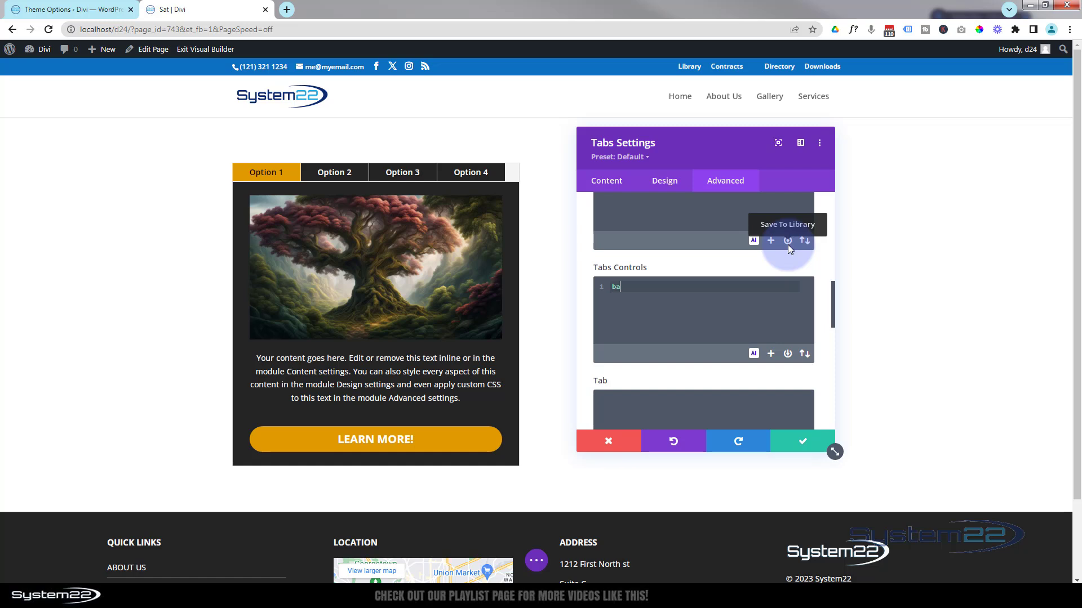
text(ckground)
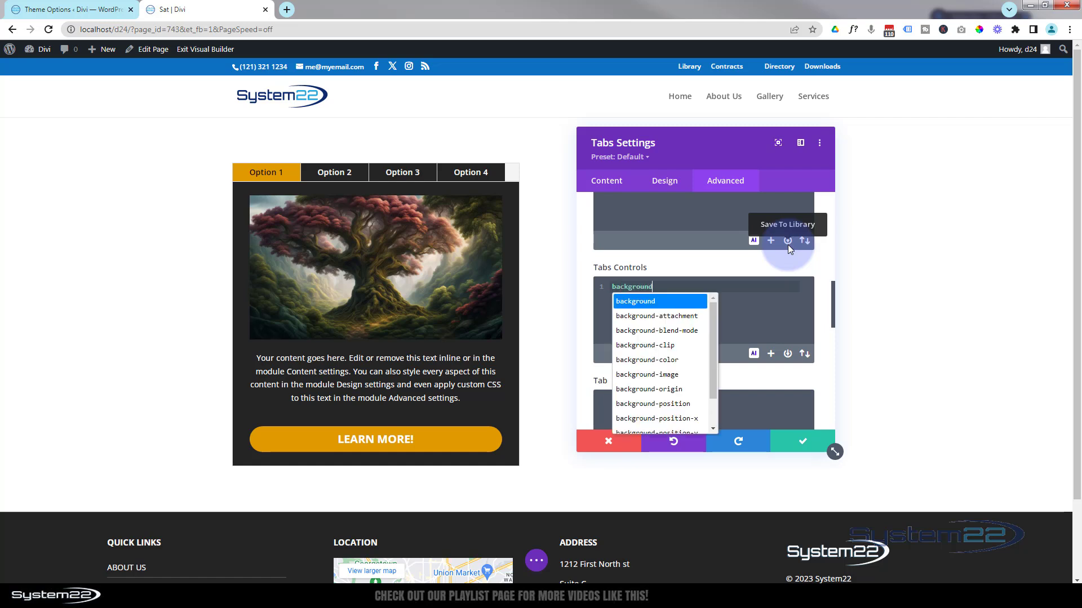
text(-color)
key(Return)
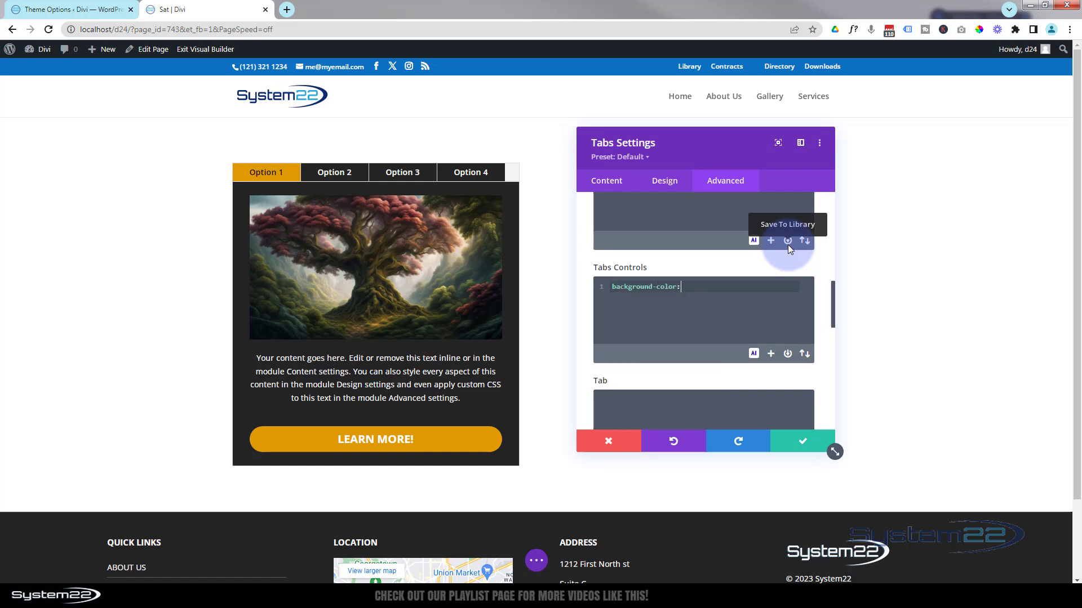
text(#242424;)
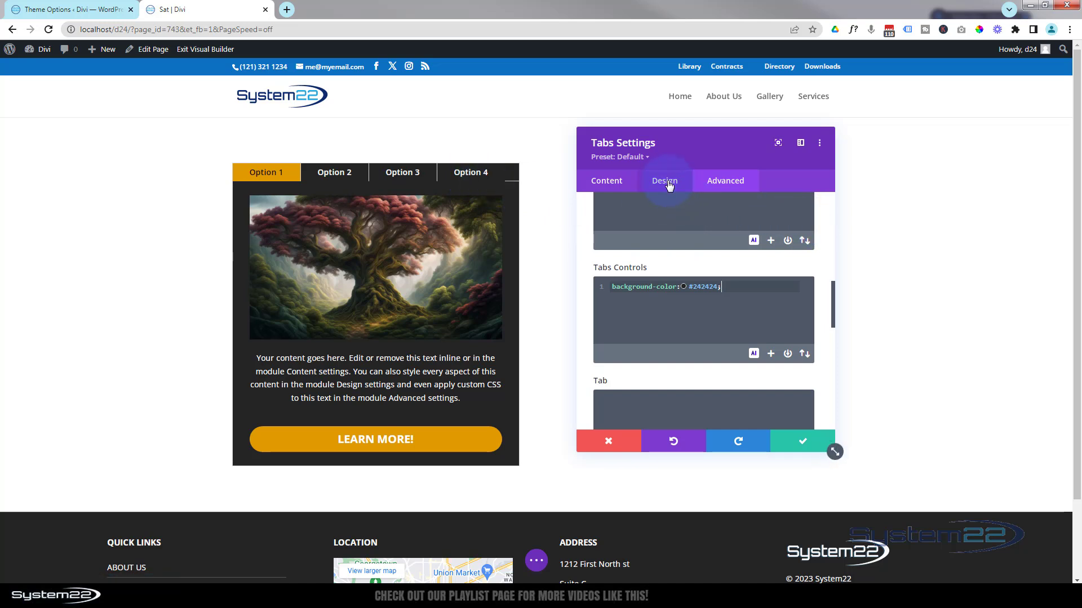
Reset the Inactive Tab Background Color to its default
click(665, 181)
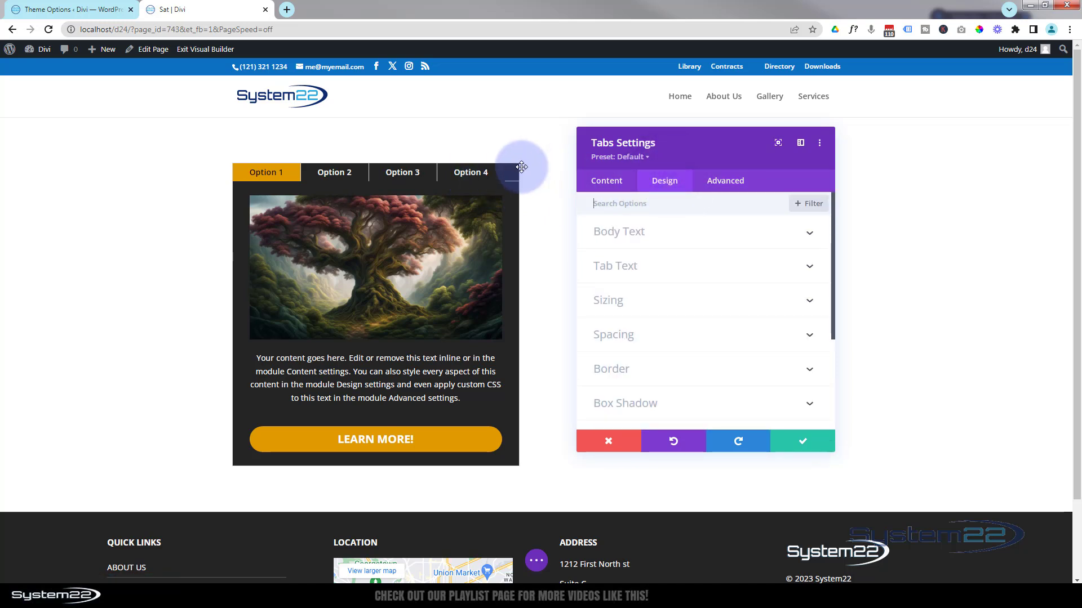
click(665, 265)
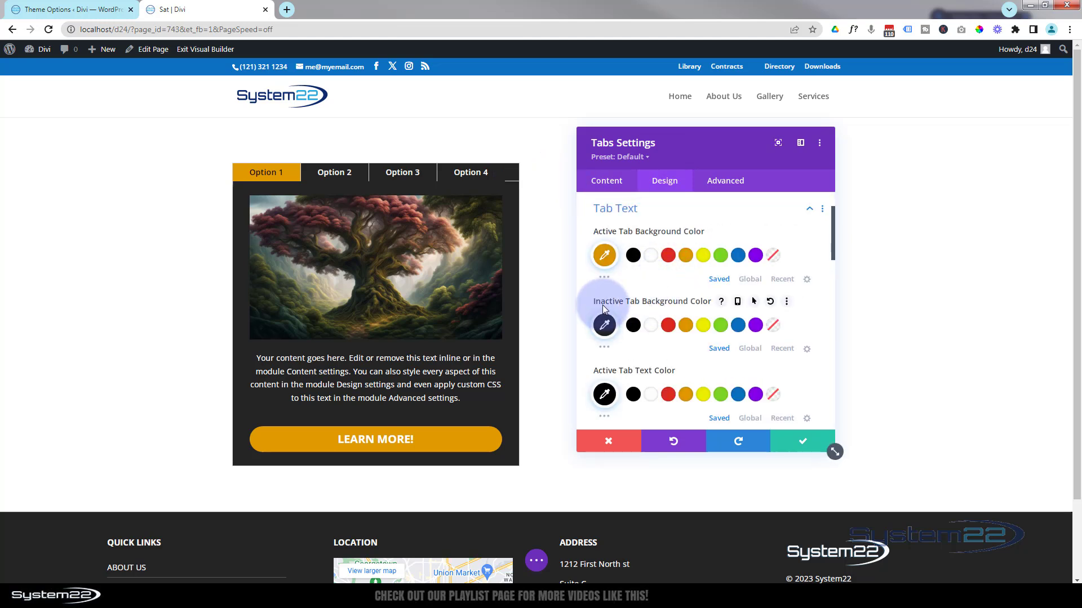
click(769, 302)
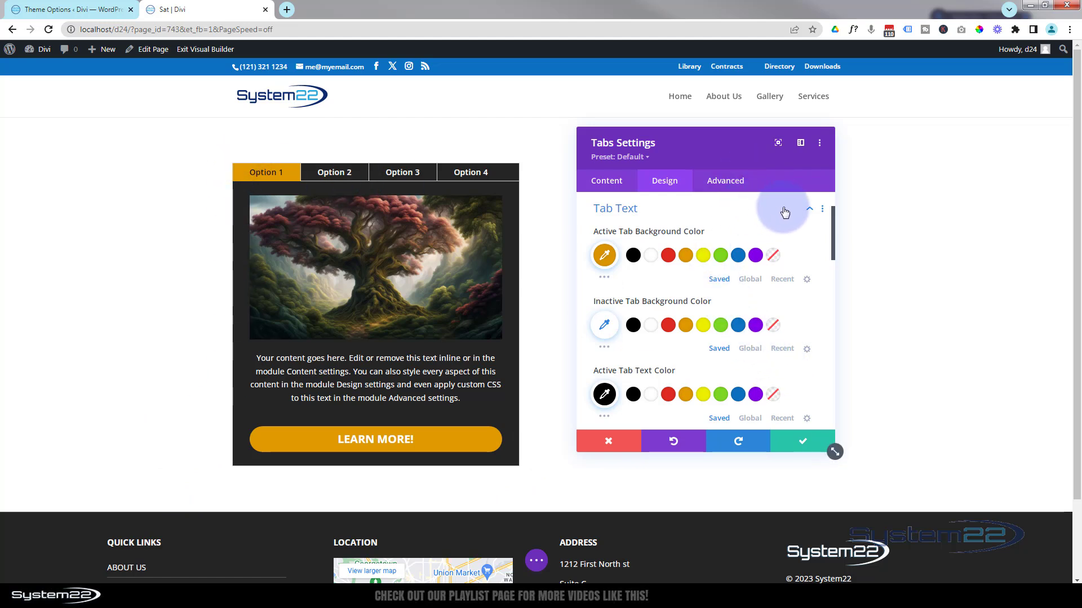
Set the module's linked Rounded Corners to 20px
scroll(796, 217, down, 5)
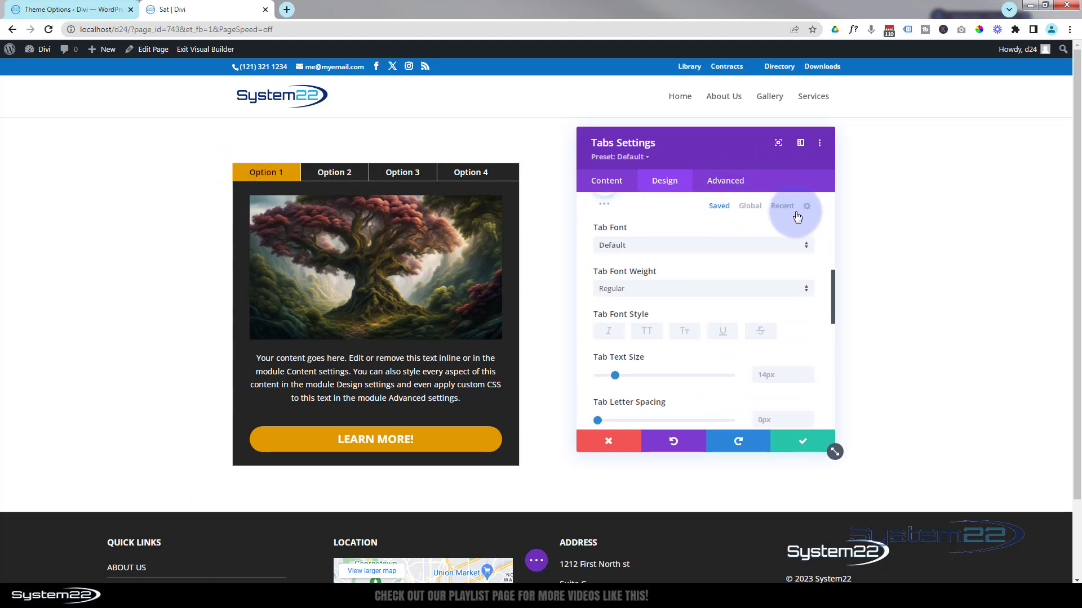
scroll(795, 211, down, 10)
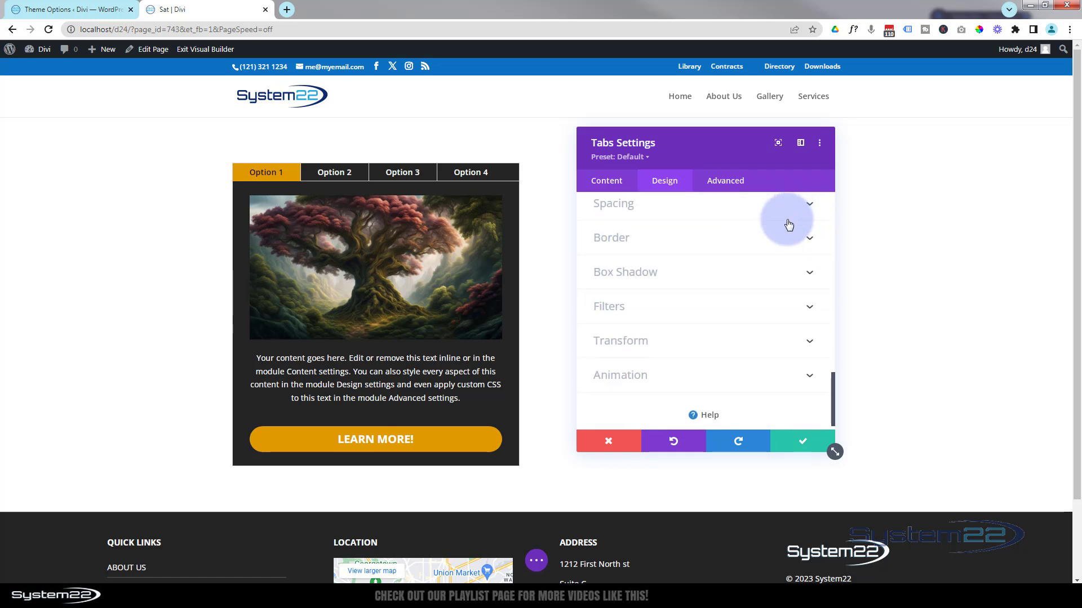
click(678, 249)
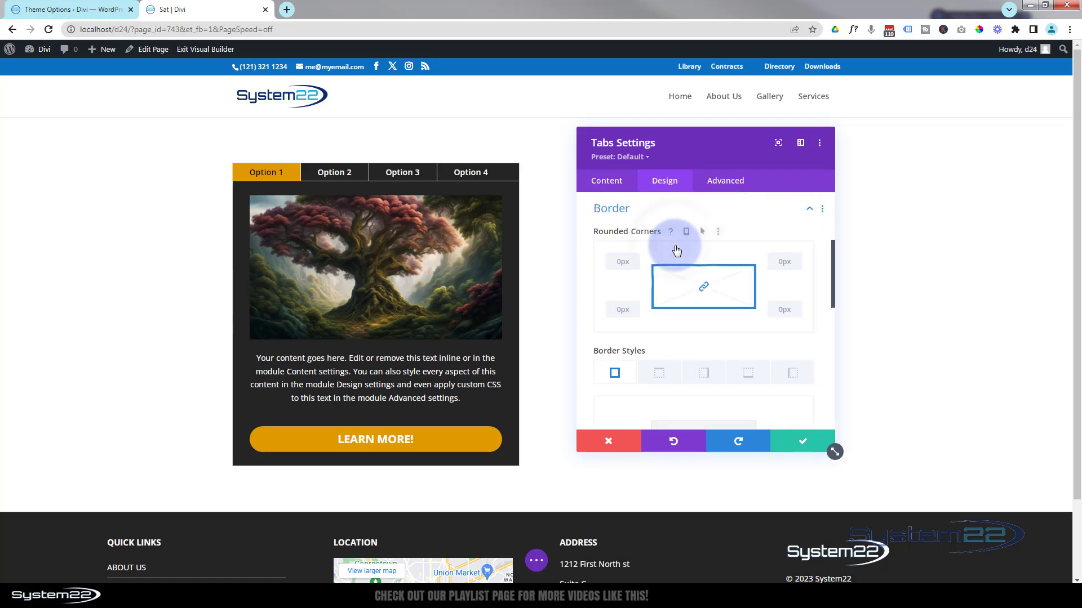
click(622, 262)
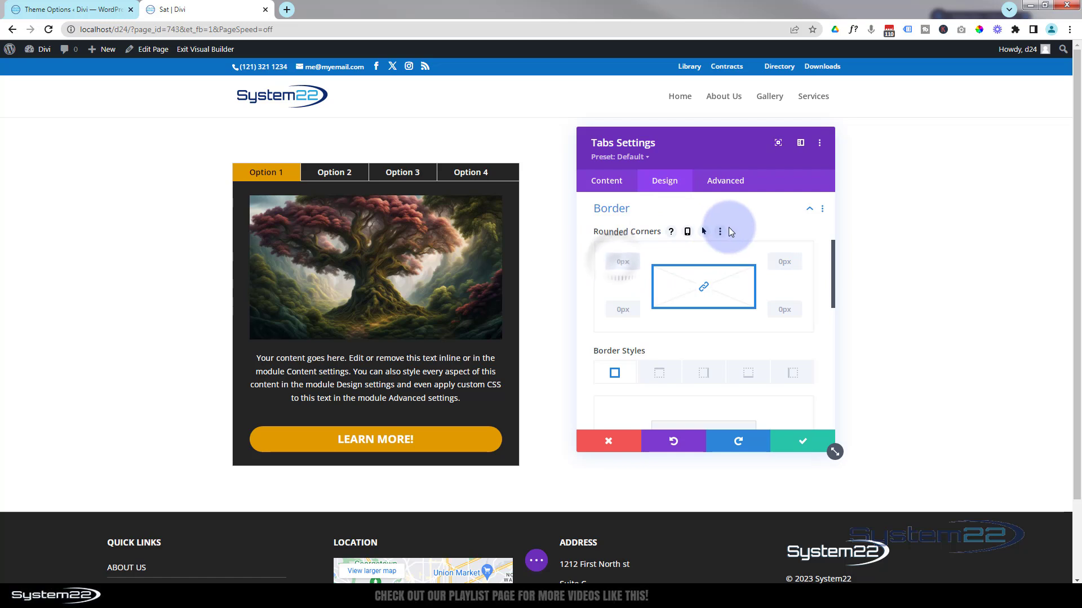
text(20)
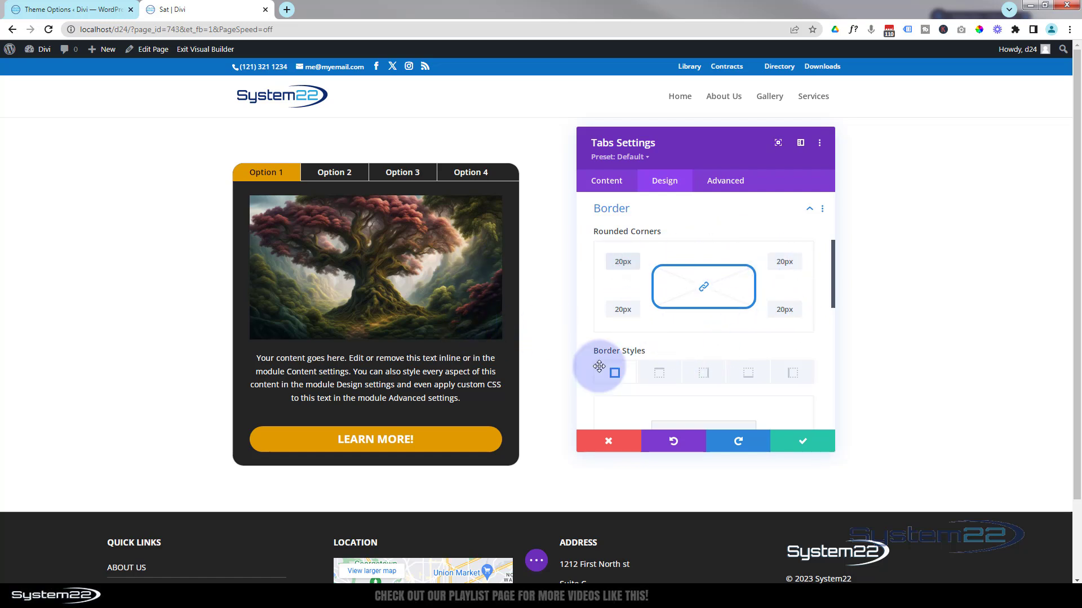
Save the tabs settings, save the page as a draft, and exit the Visual Builder
click(803, 442)
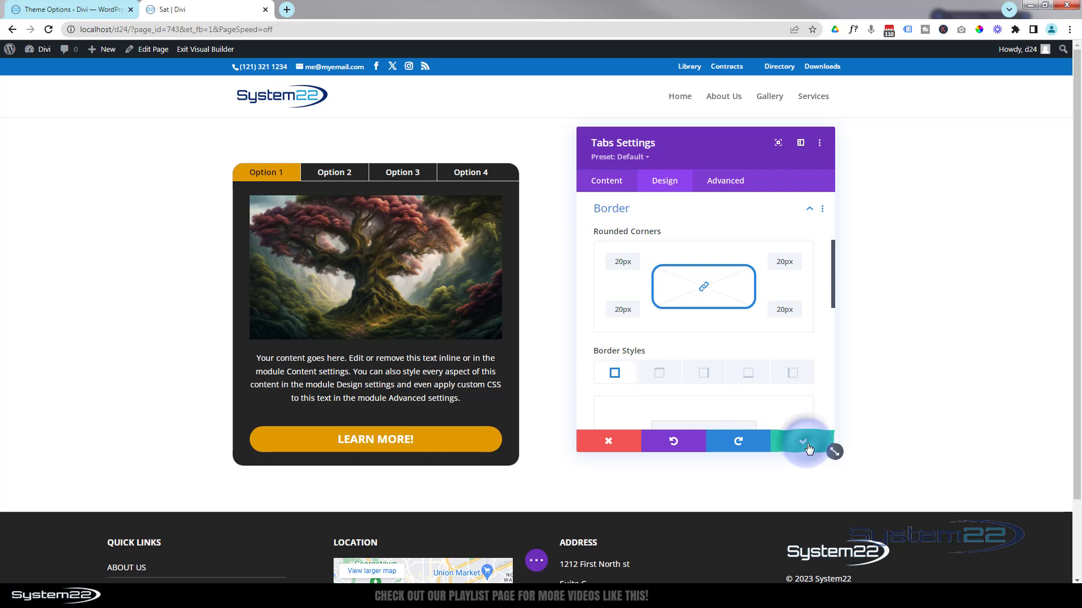
click(534, 563)
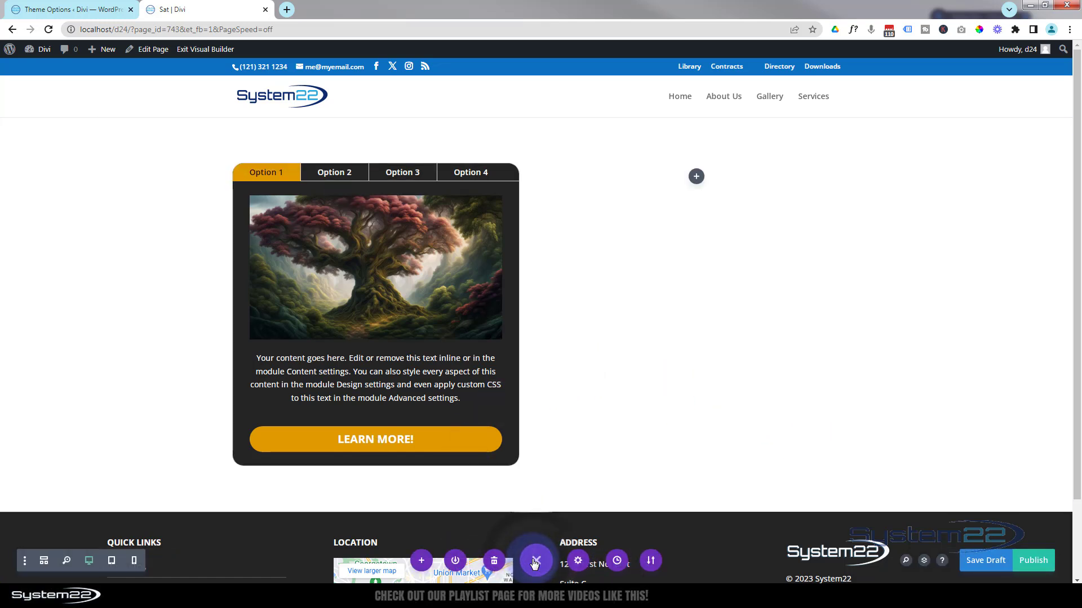
click(997, 563)
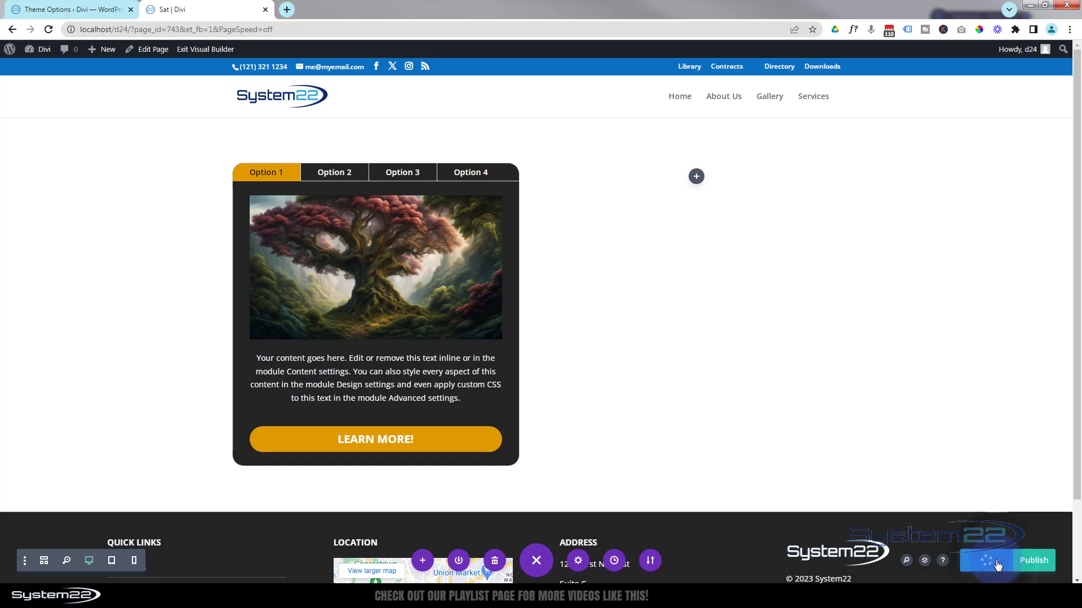
click(184, 50)
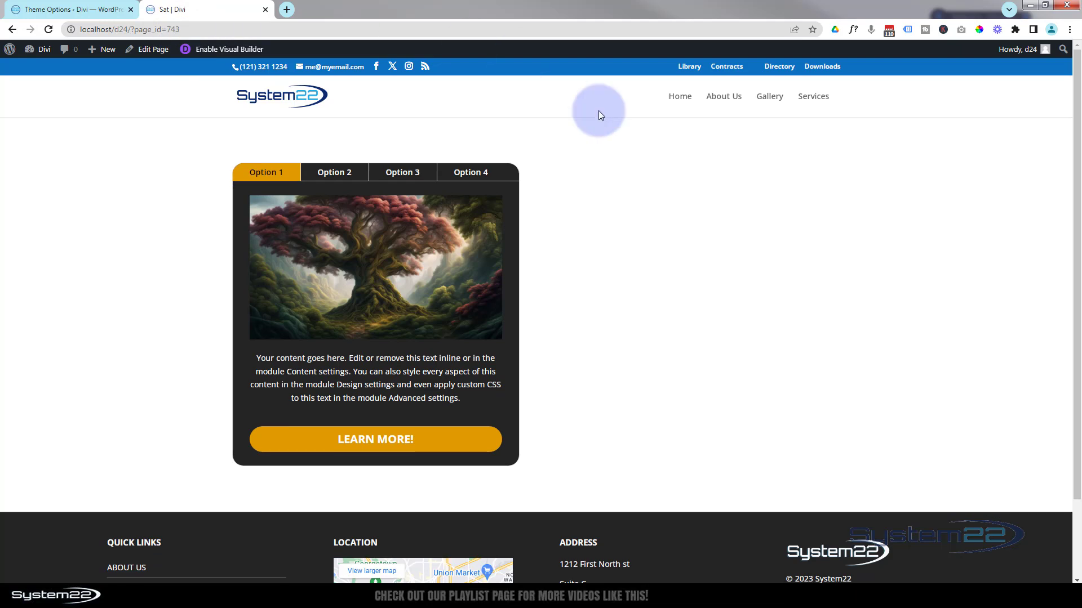
Click through Option 2, 3 and 4 on the live page, then return to Option 1
click(348, 174)
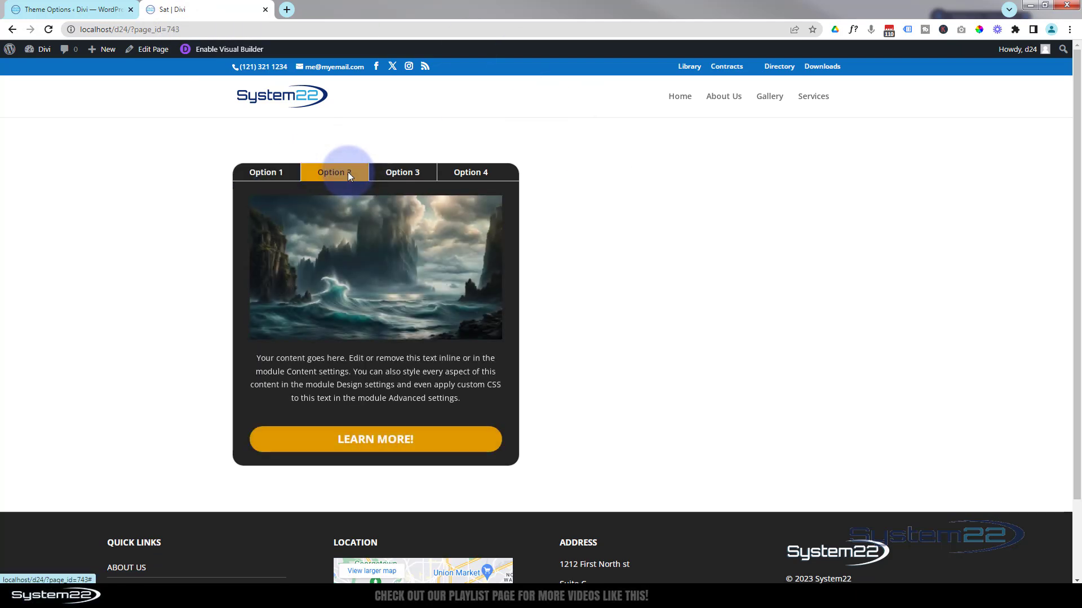
click(405, 172)
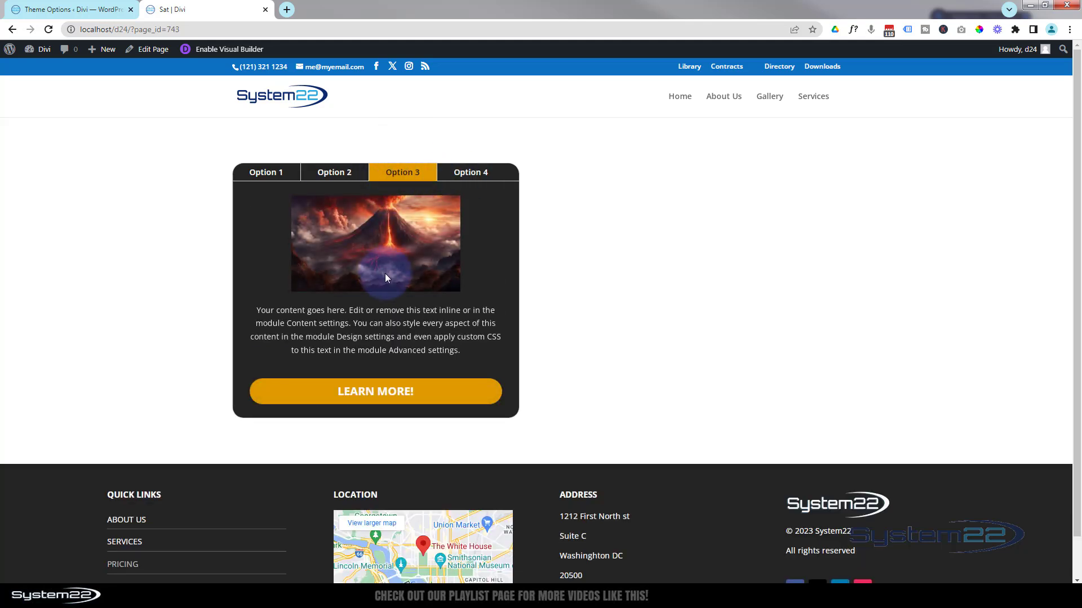
click(471, 174)
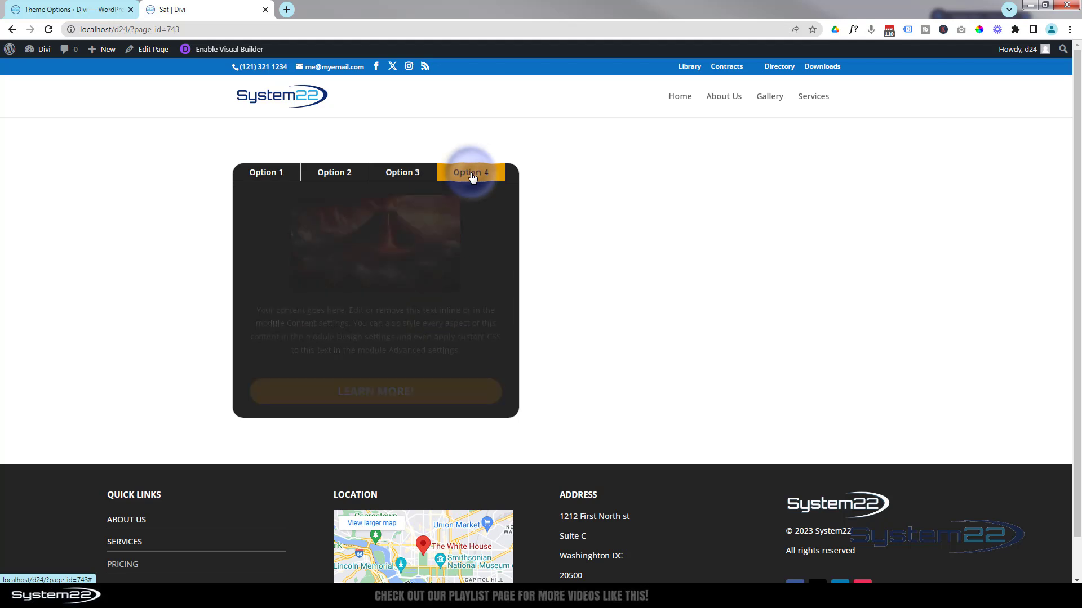
click(330, 173)
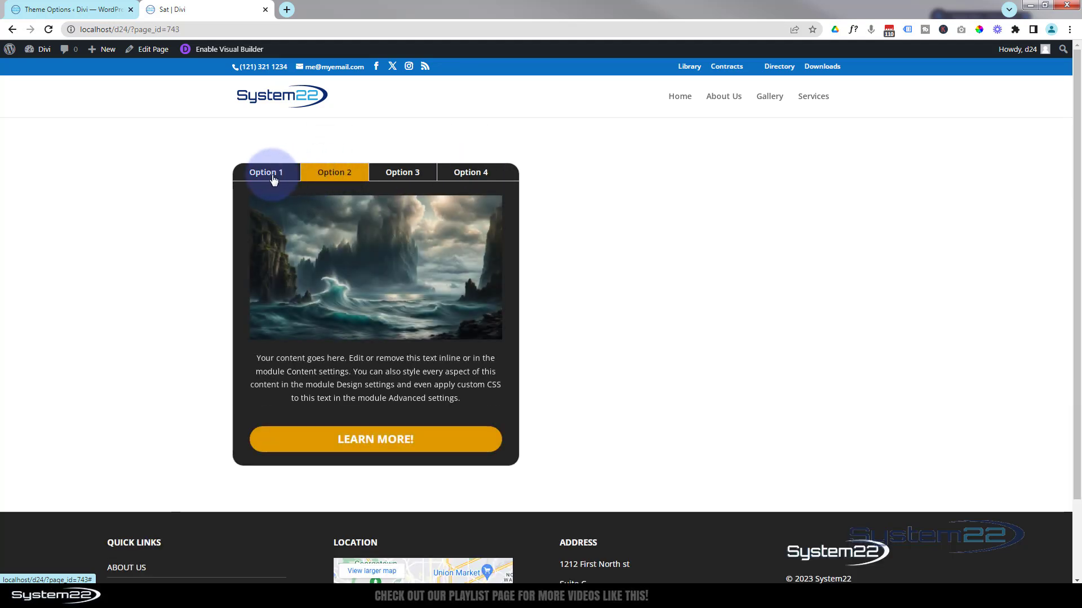
click(272, 178)
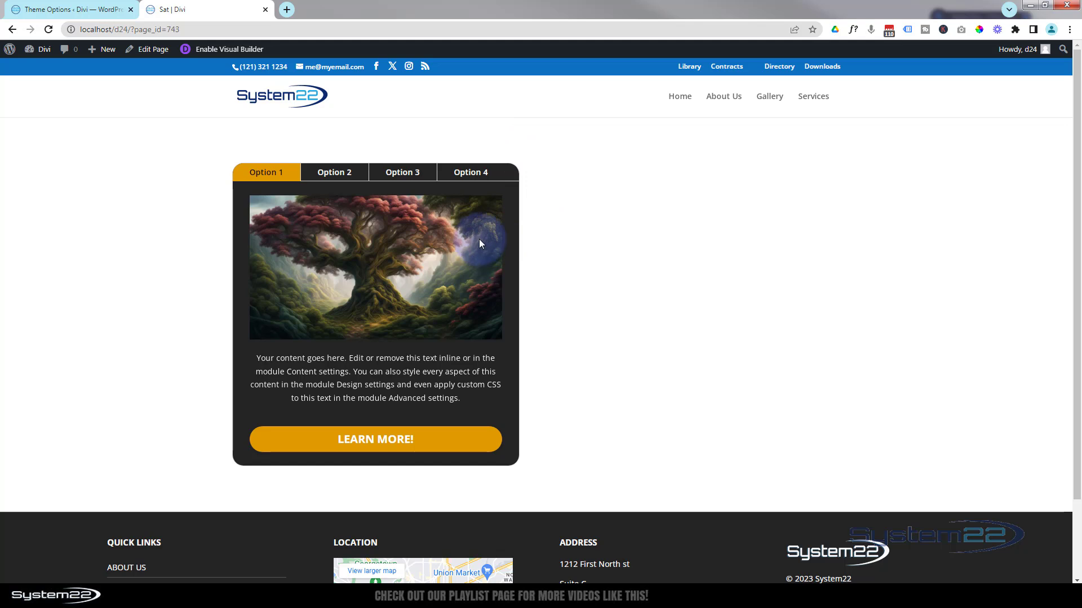
Re-enable the Visual Builder, duplicate the tabs module, and drag the copy into the right column
click(220, 50)
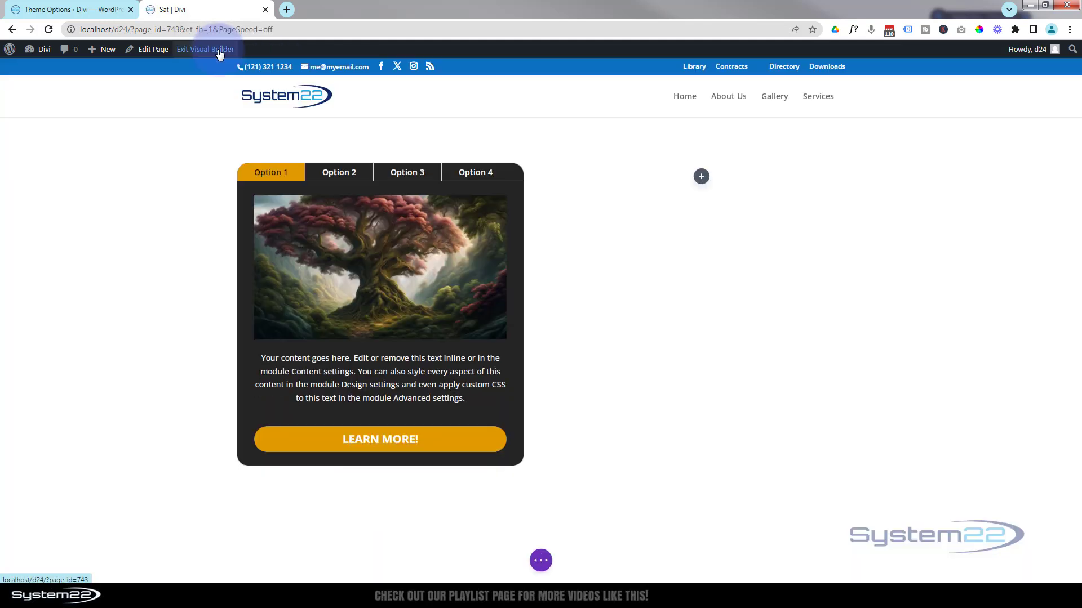
mouse_move(374, 442)
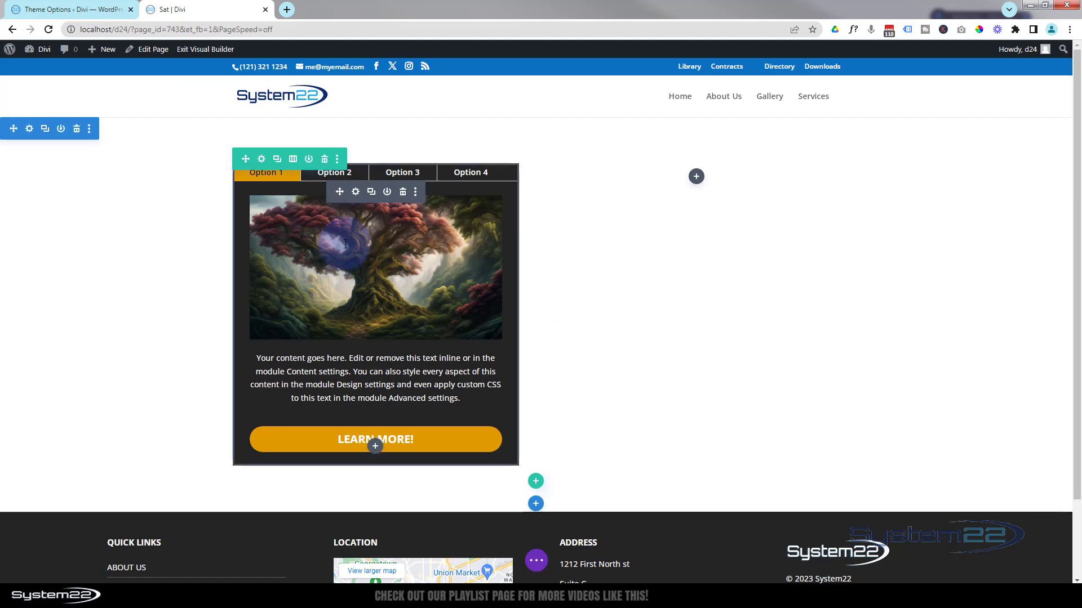
click(371, 194)
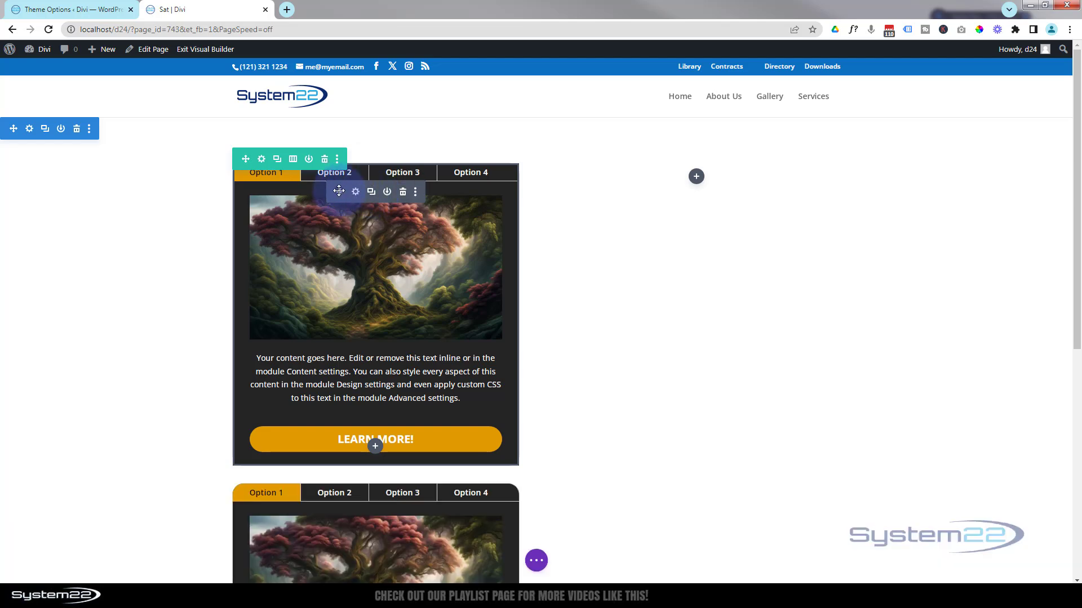
drag(339, 191, 705, 193)
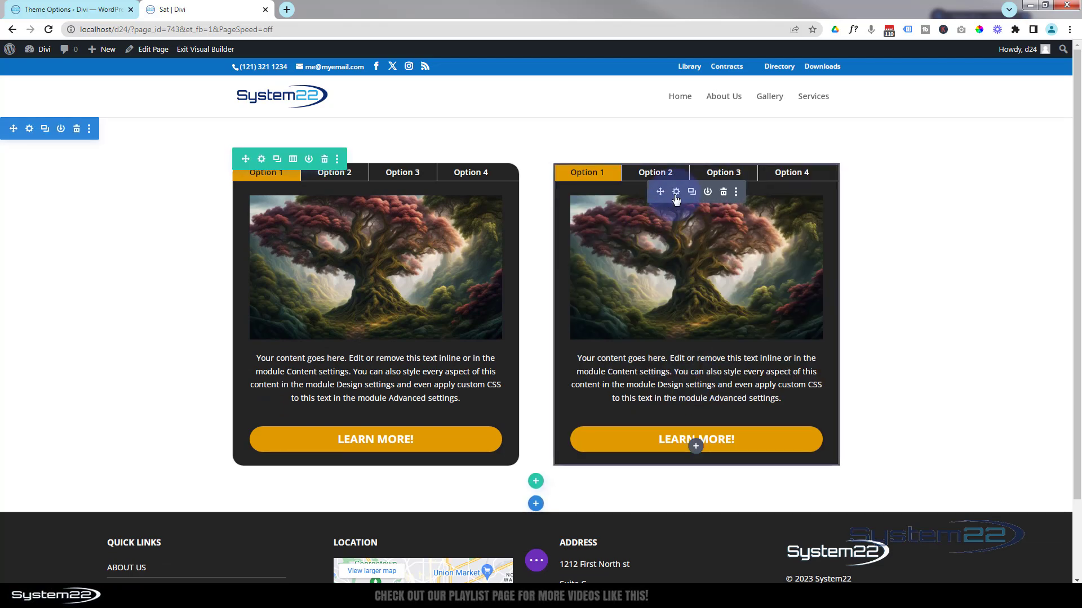
Open the copy's Advanced Custom CSS Module Elements and scroll to the Tab and Active Tab fields
click(676, 193)
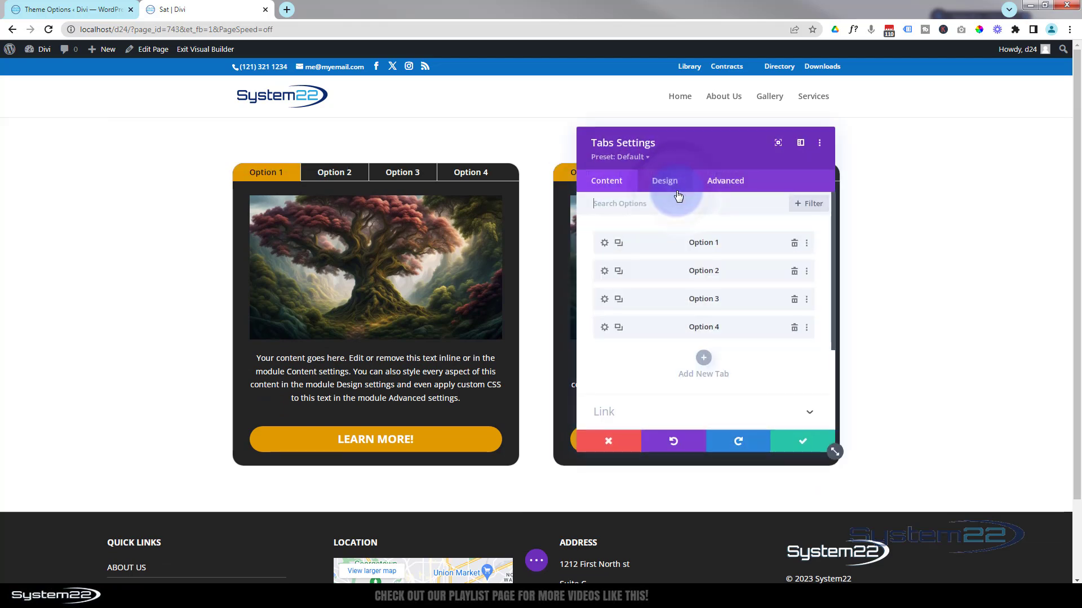
drag(680, 151, 373, 147)
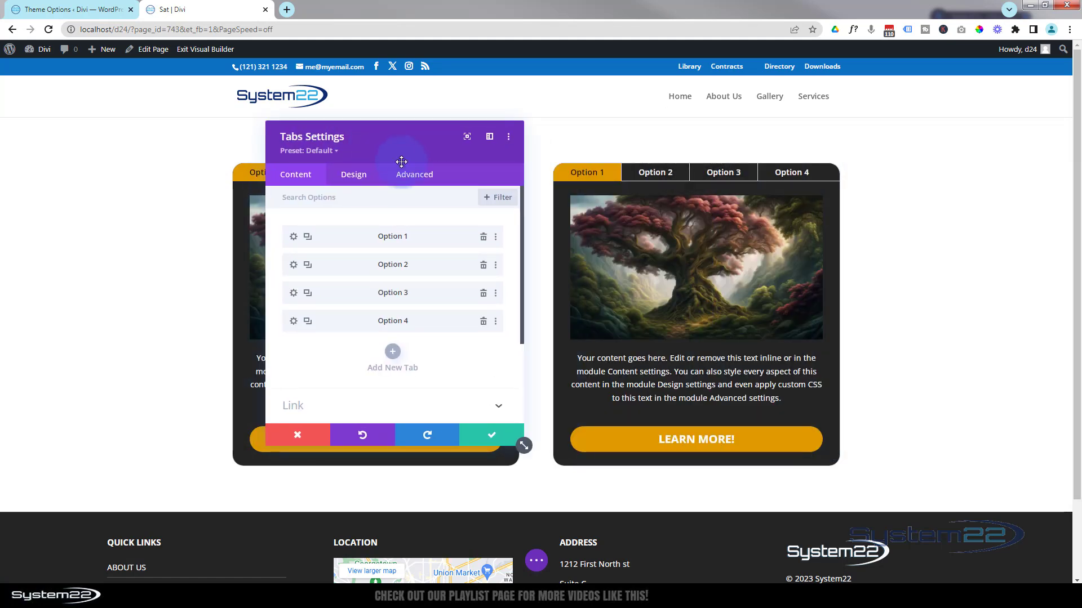
click(412, 177)
click(422, 259)
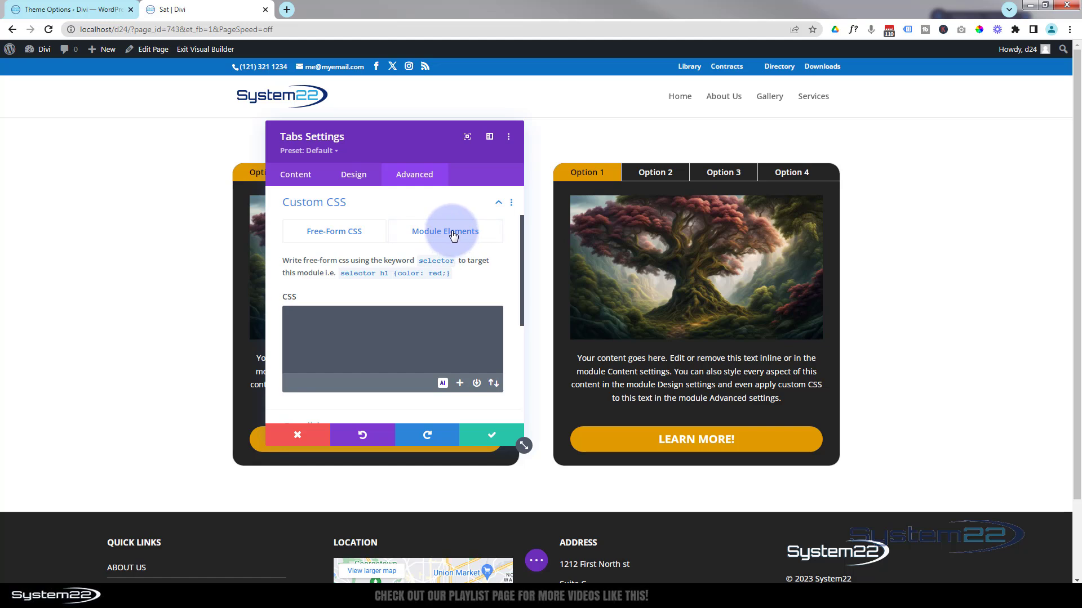
click(454, 235)
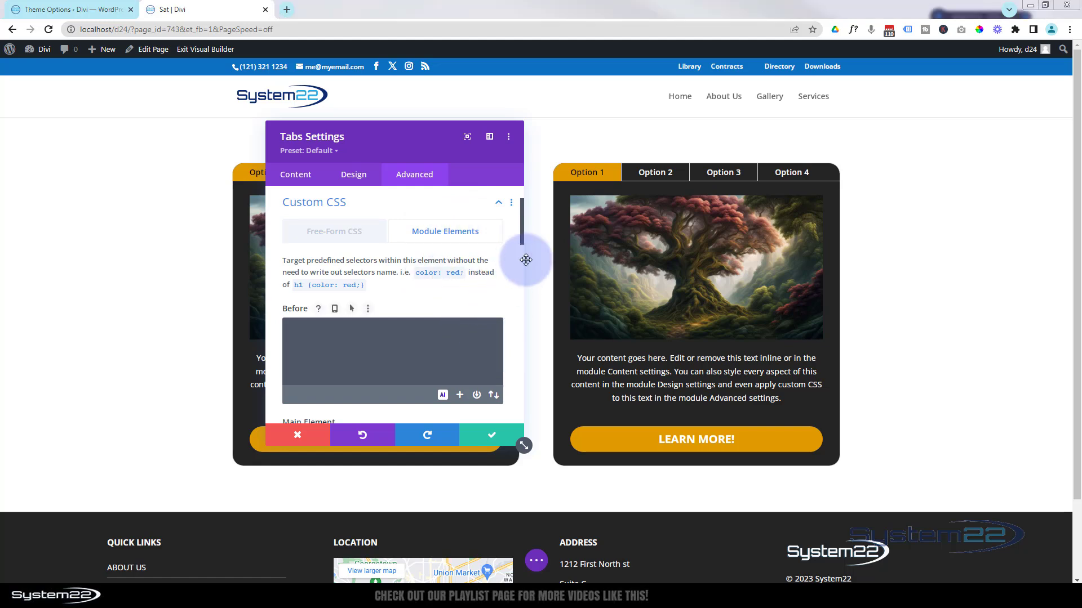
drag(522, 239, 521, 312)
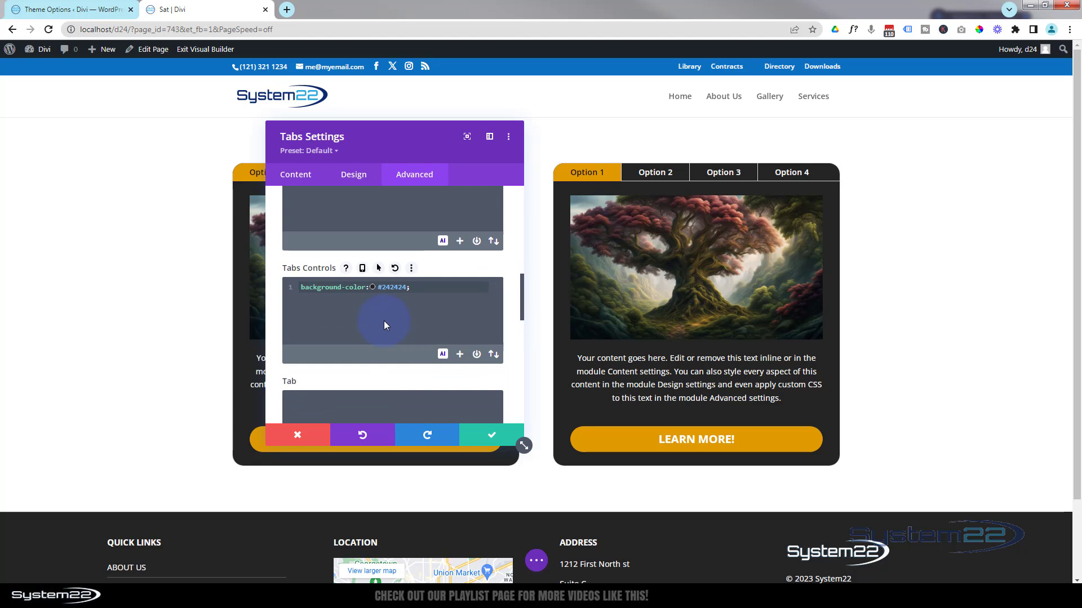
click(420, 291)
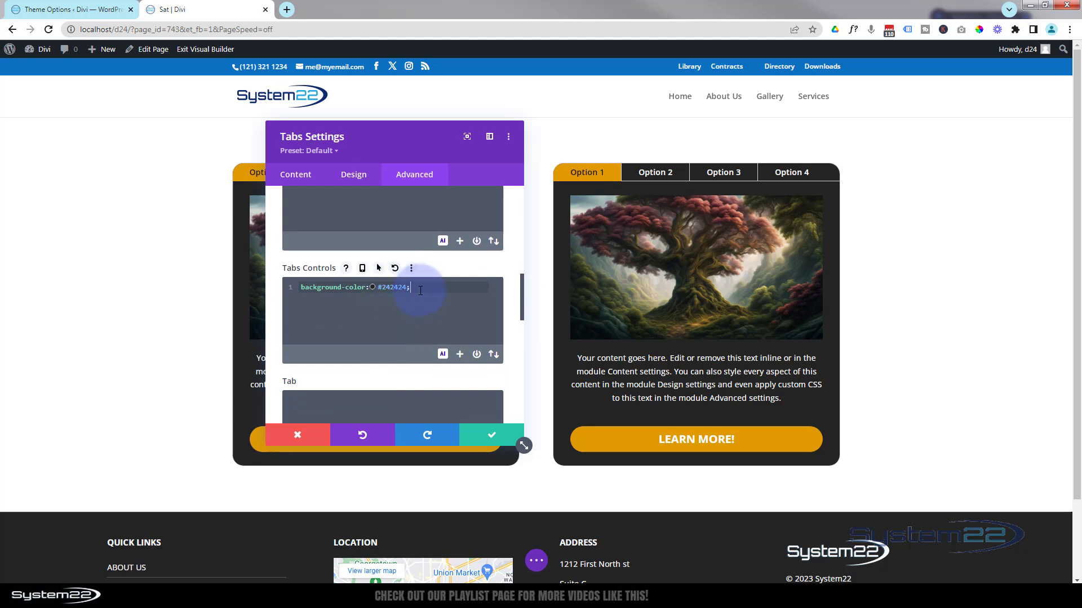
scroll(420, 290, down, 2)
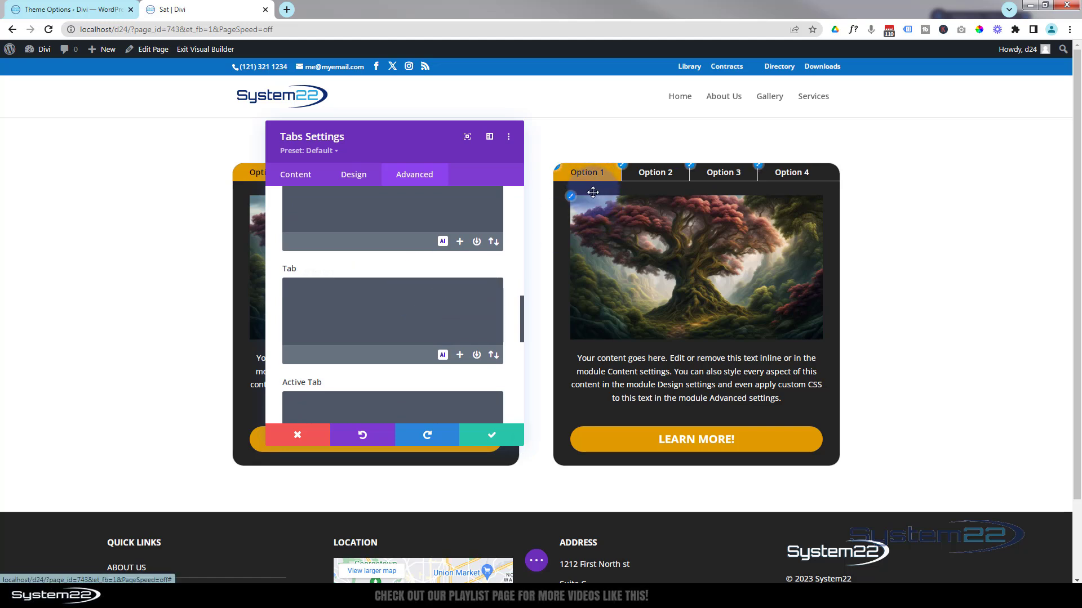
Start a margin-bottom rule in the second module's Tab custom CSS field
click(313, 294)
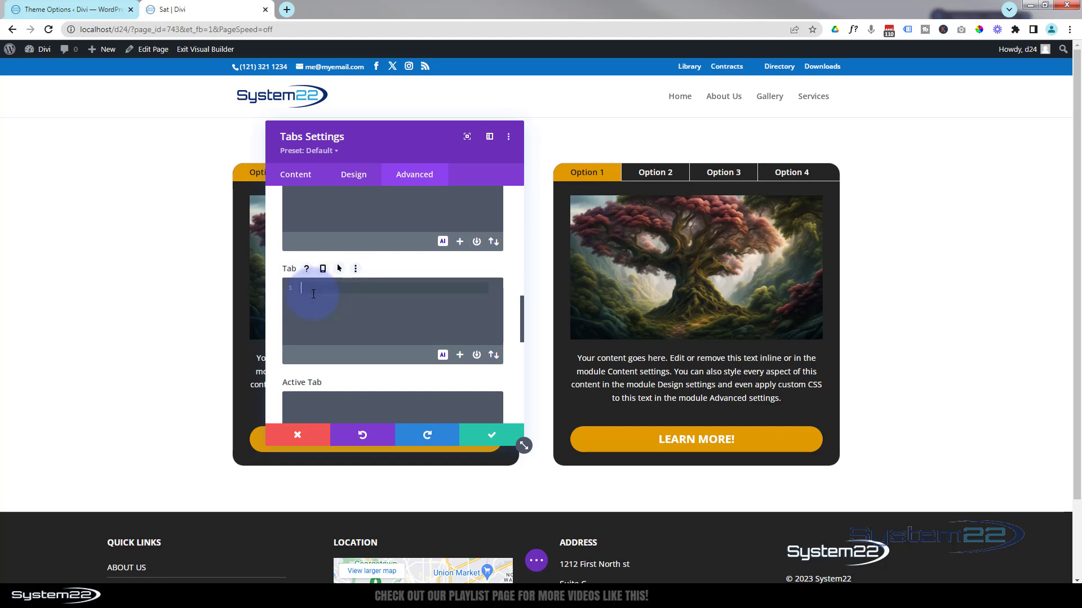
text(margin-bottom)
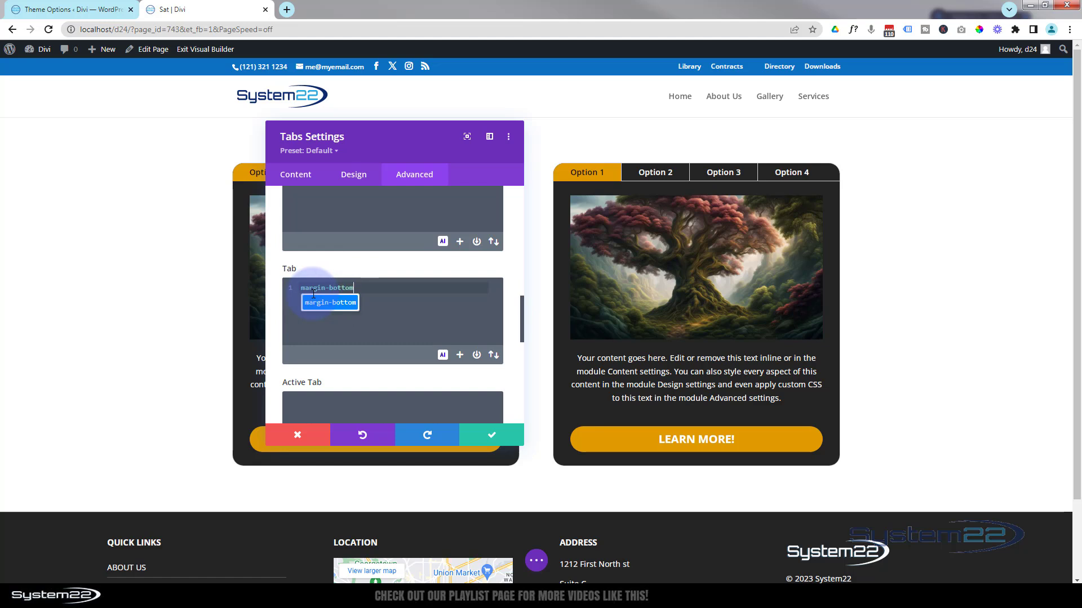
text(:30px)
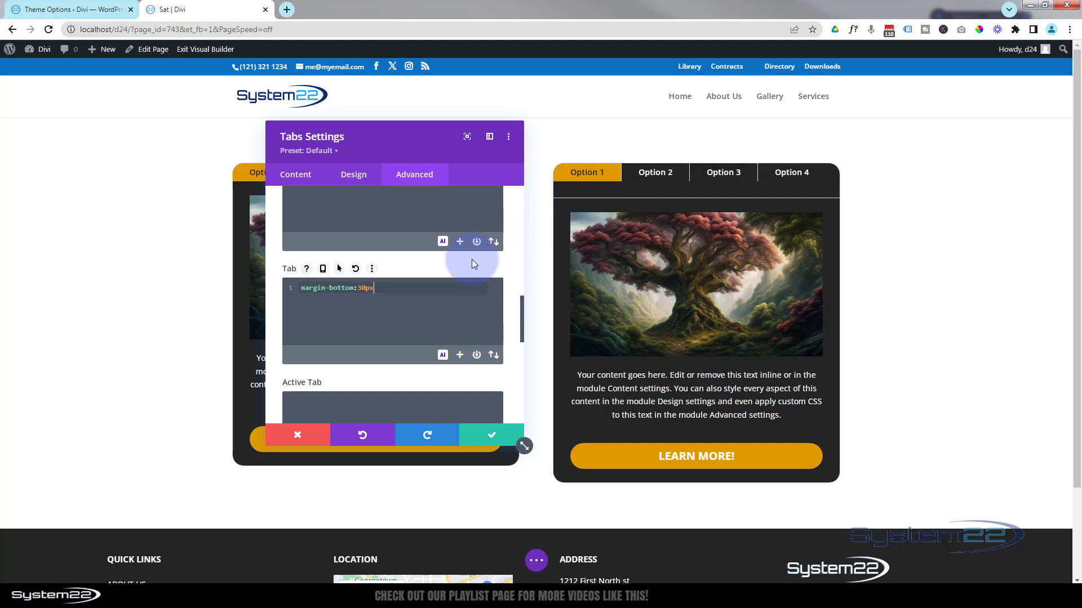
Replace the tab bar's #242424 background with transparent in Tabs Controls CSS
scroll(424, 280, up, 2)
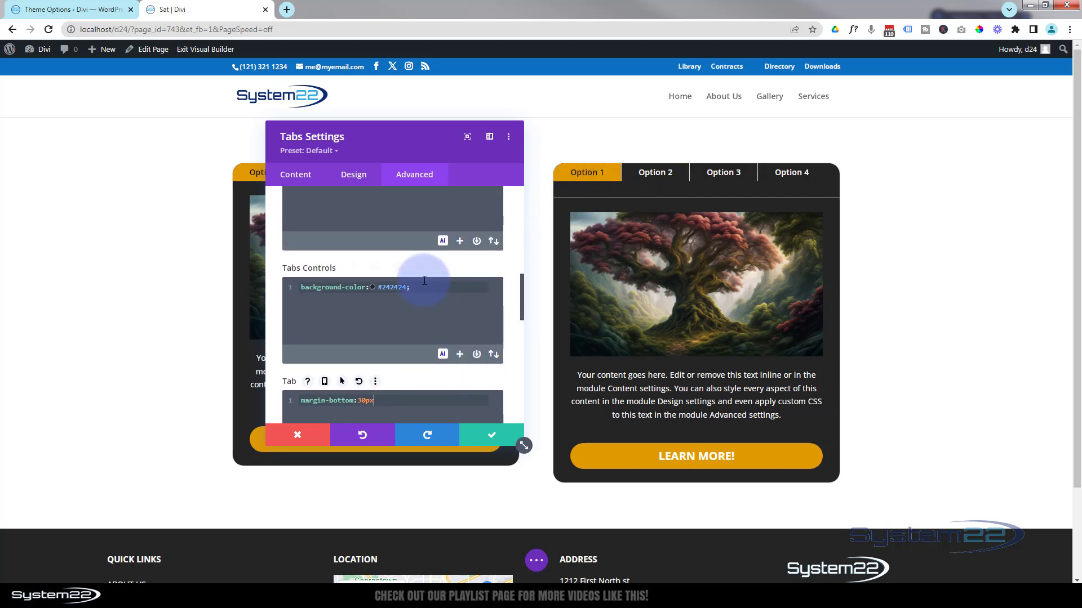
drag(377, 288, 409, 286)
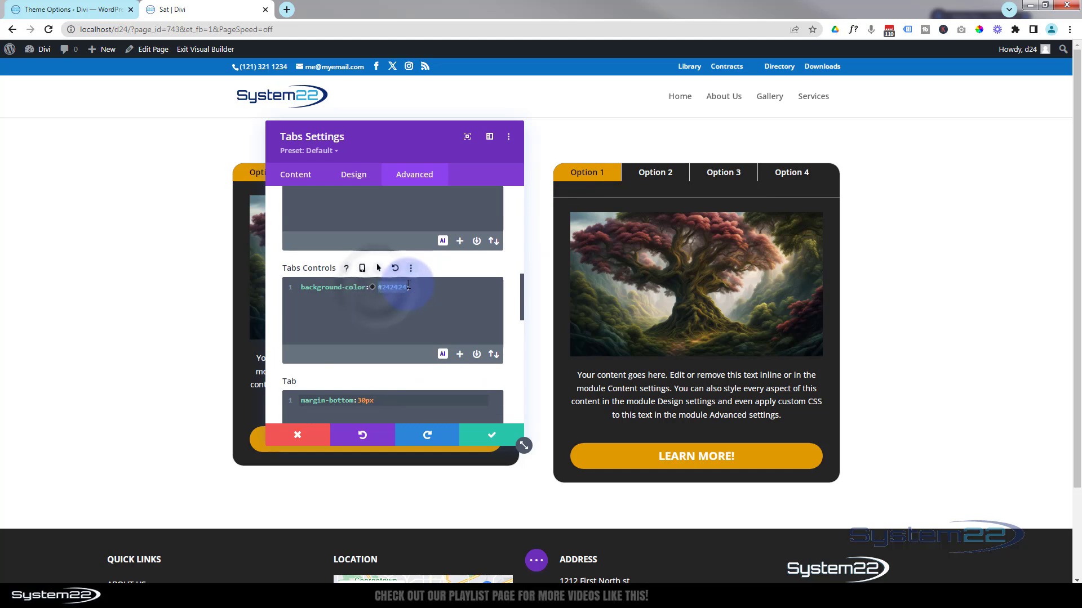
text(transparent)
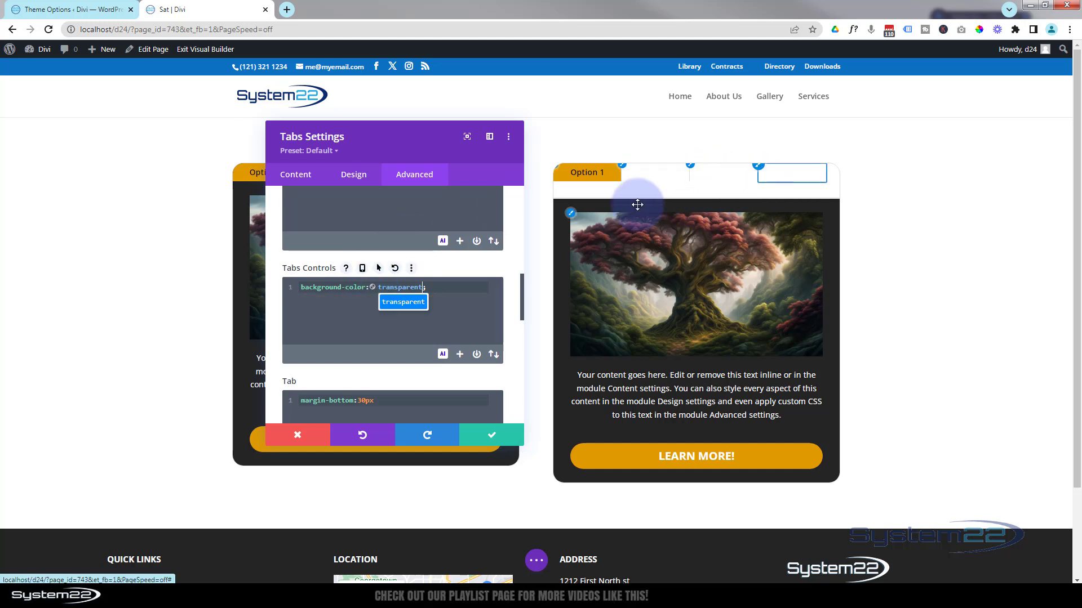
click(456, 278)
Give each tab a #242424 background color and a 50px border radius in the Tab CSS
scroll(437, 335, down, 2)
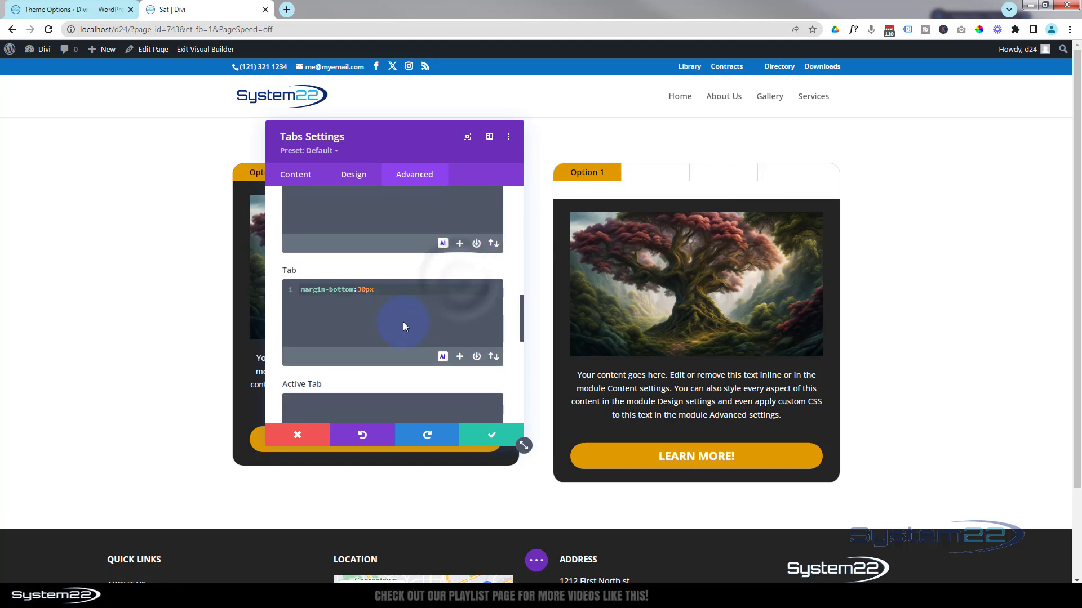
double_click(379, 289)
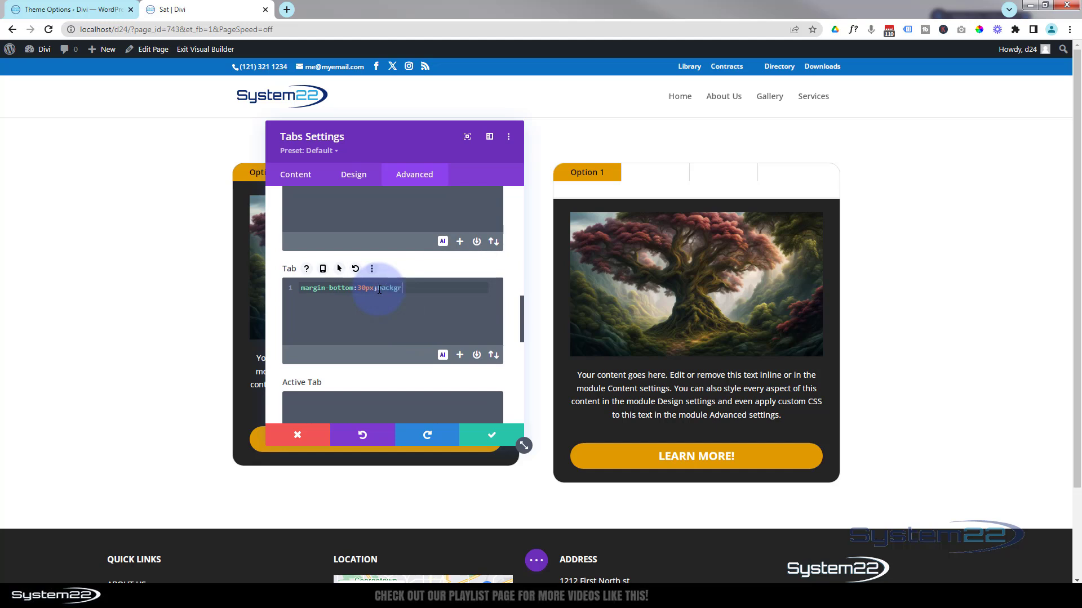
text(color:#242424)
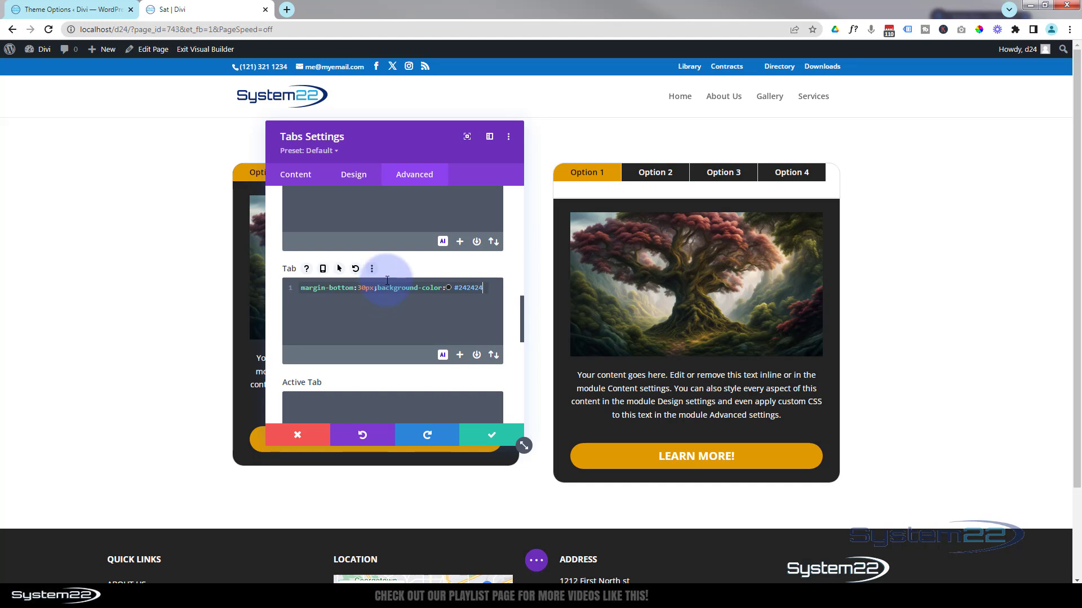
text(;)
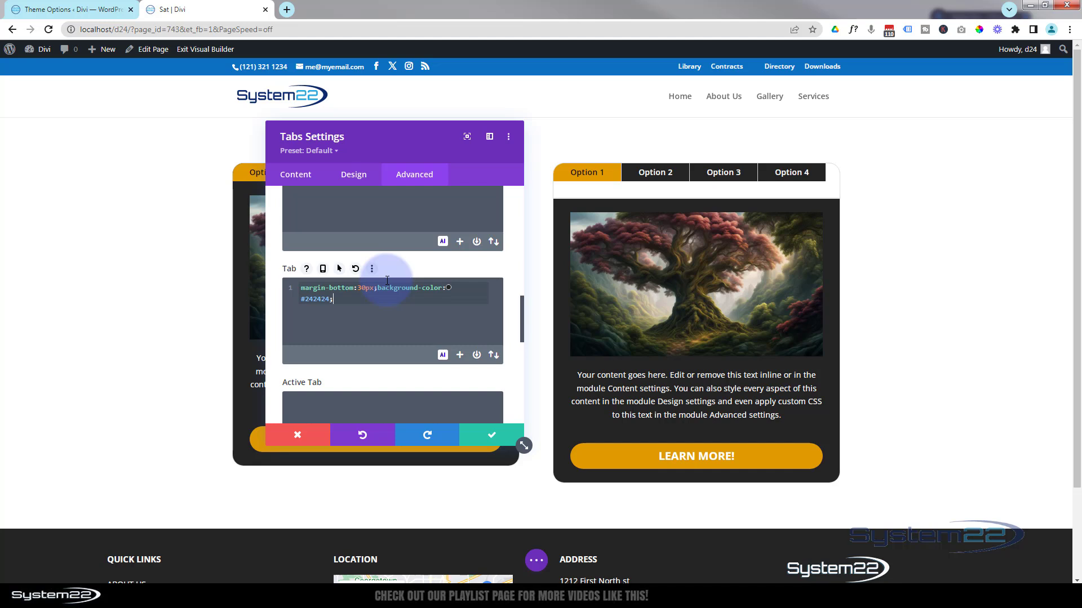
text(border-radius)
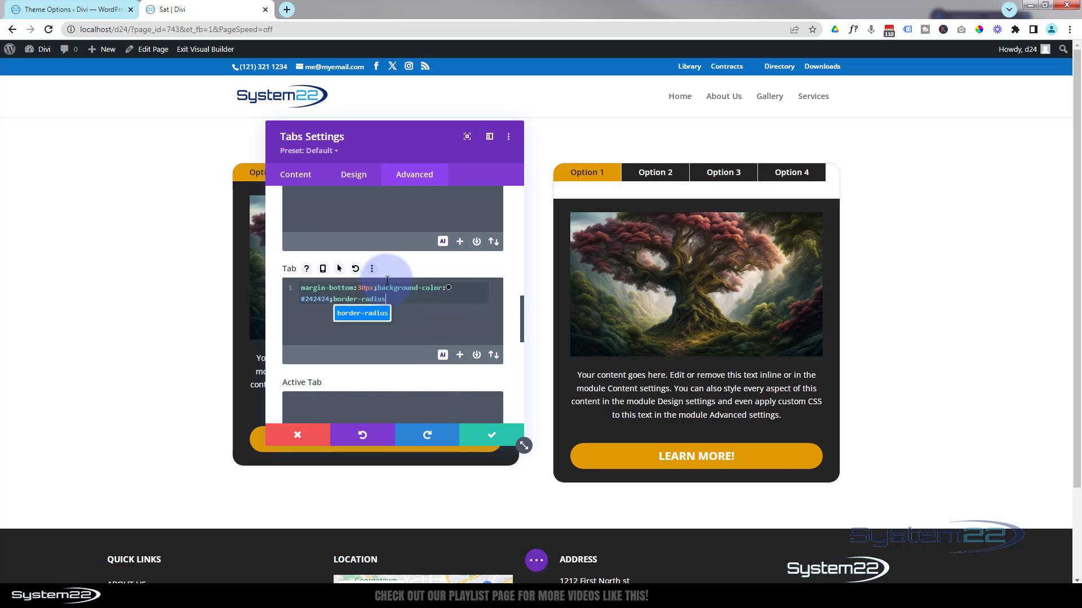
text(:)
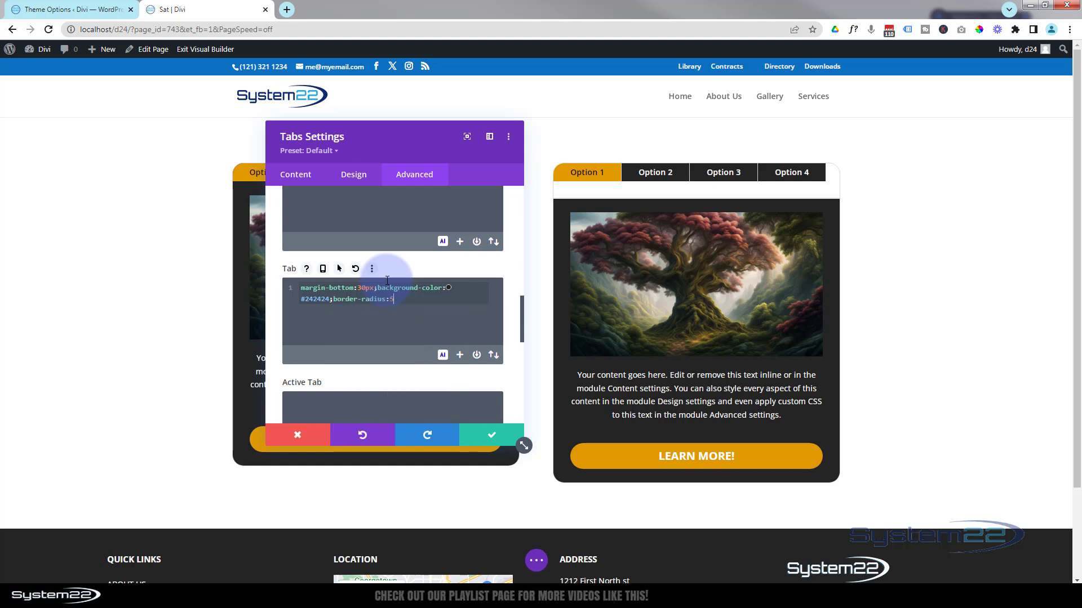
text(50px)
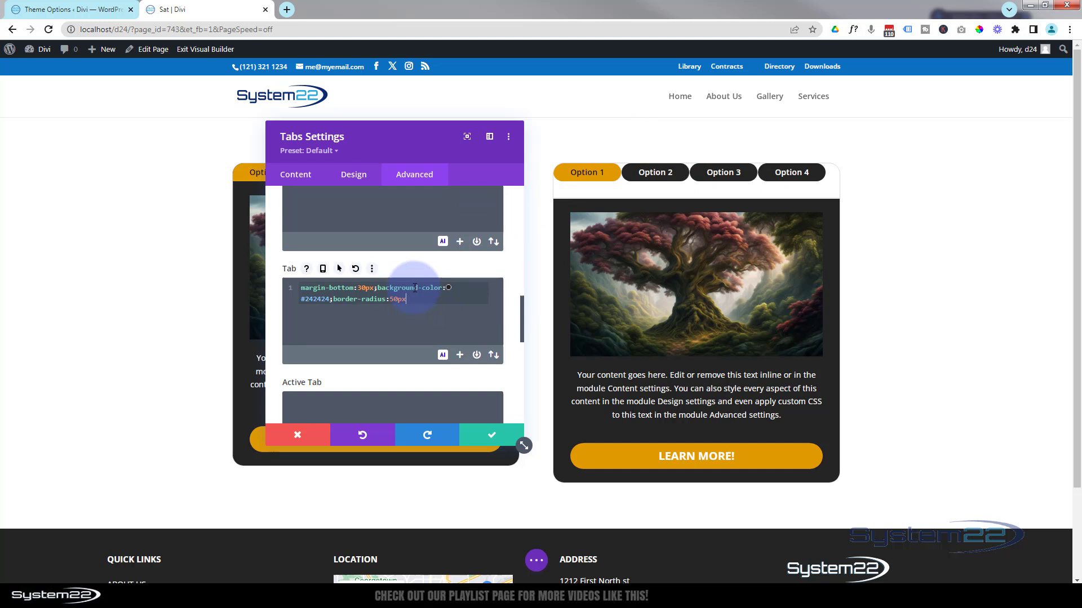
Add margin-right:5px to the Tab CSS after the 50px border radius
text(;margin-right:)
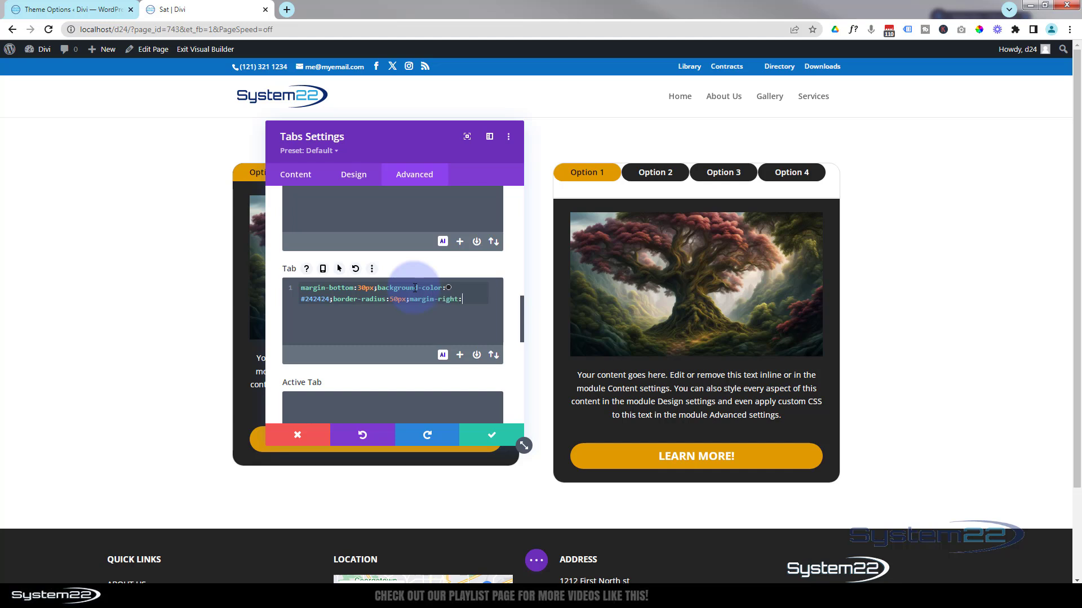
text(5px)
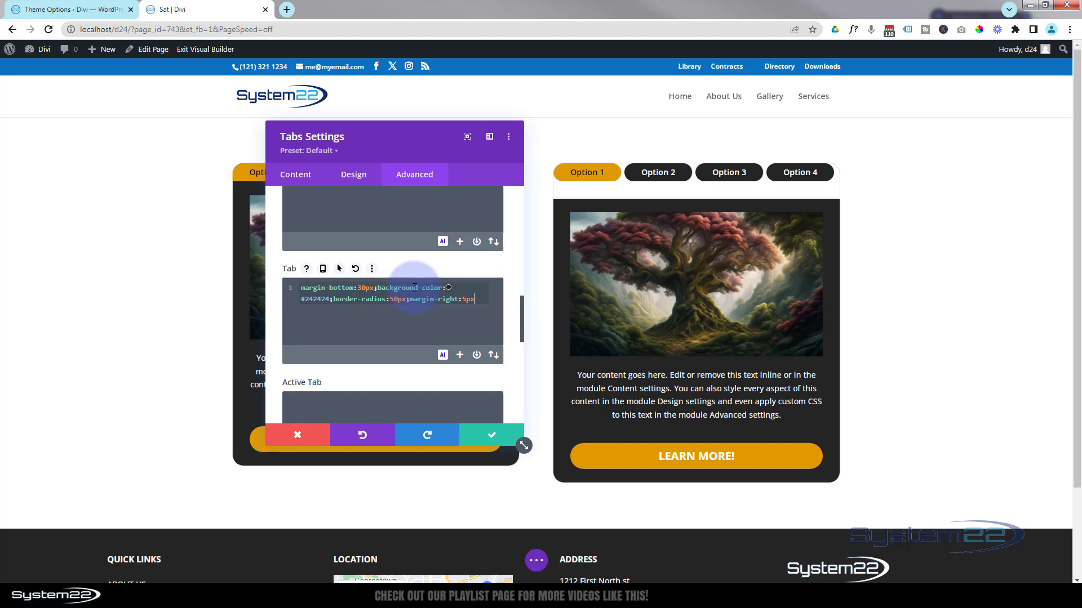
text(;)
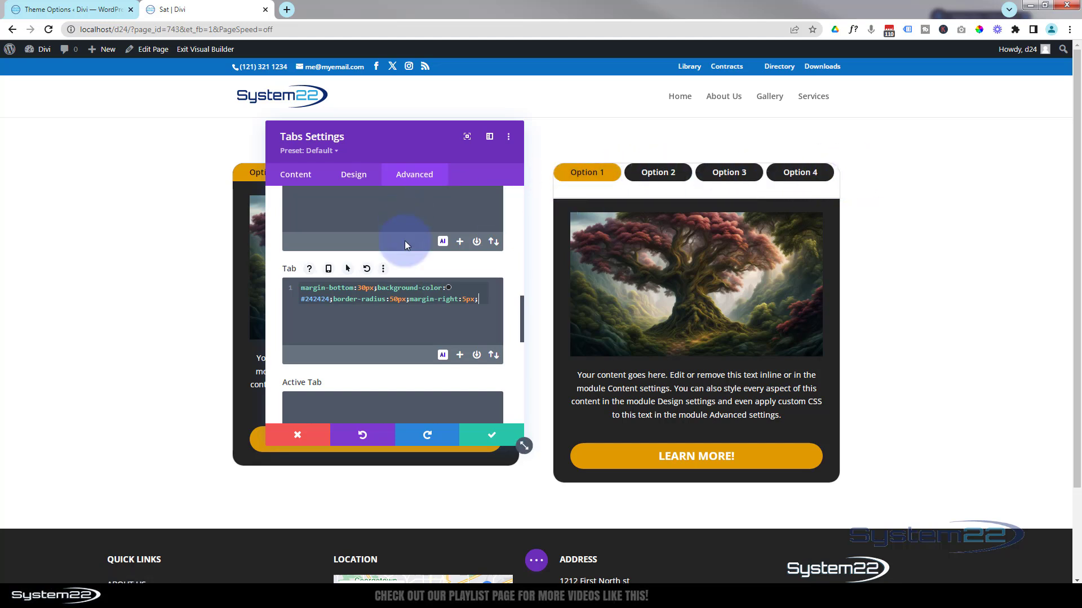
Copy the tab's margin rule into Tabs Controls CSS as margin-left:5px, then open Design
scroll(404, 241, up, 1)
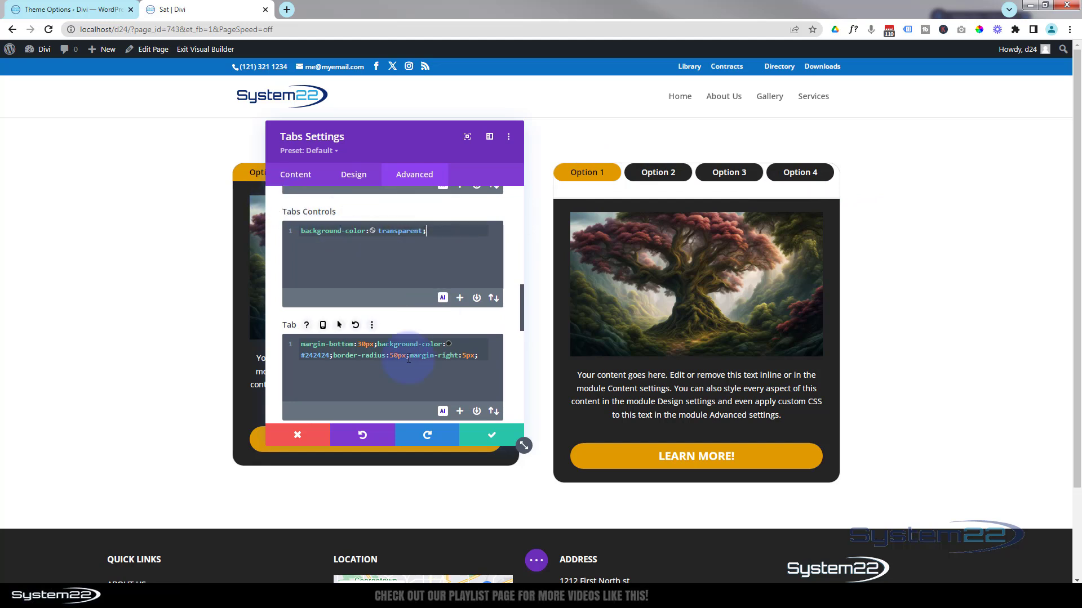
drag(395, 356, 481, 353)
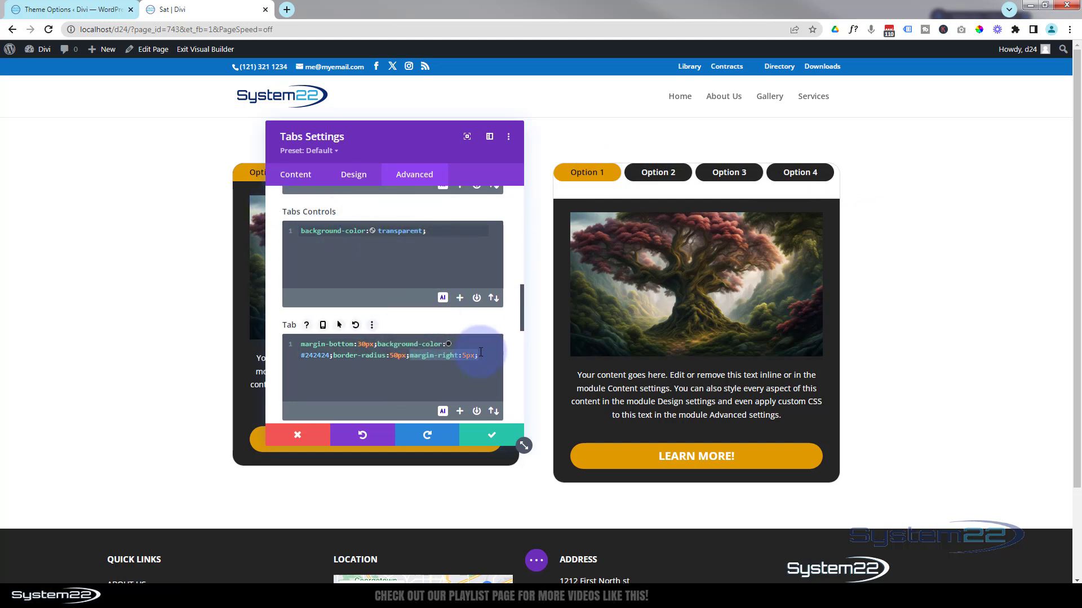
click(442, 232)
text(margin-right:5px;)
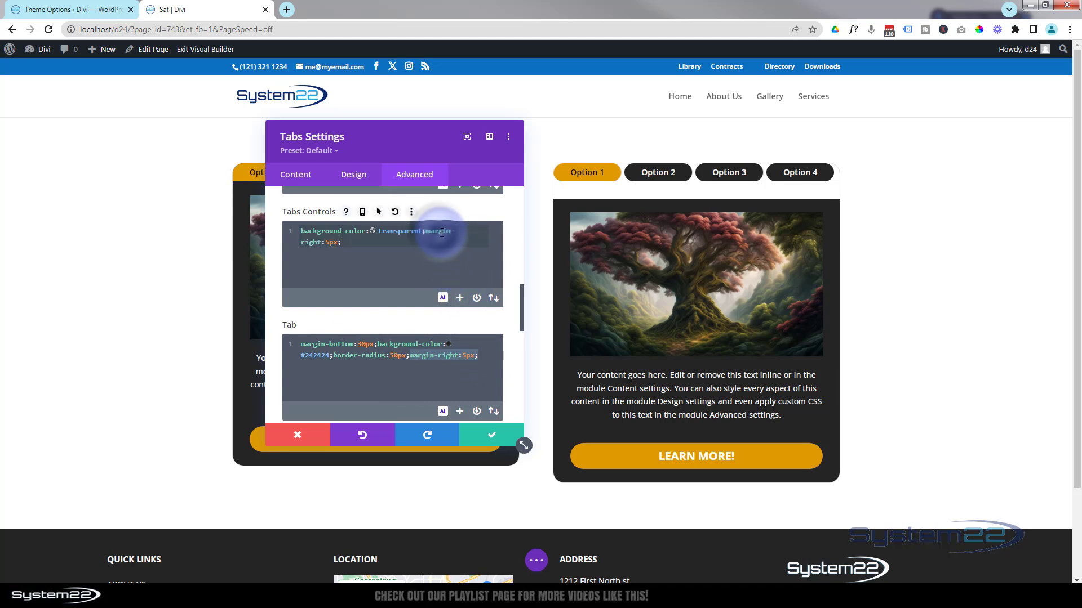
click(316, 245)
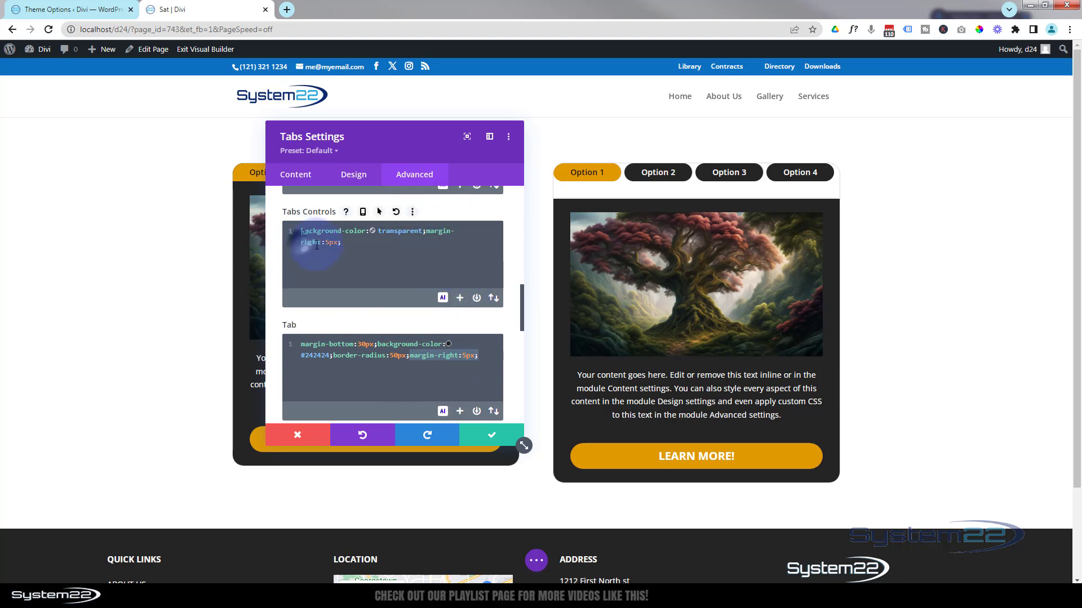
double_click(313, 244)
text(lef)
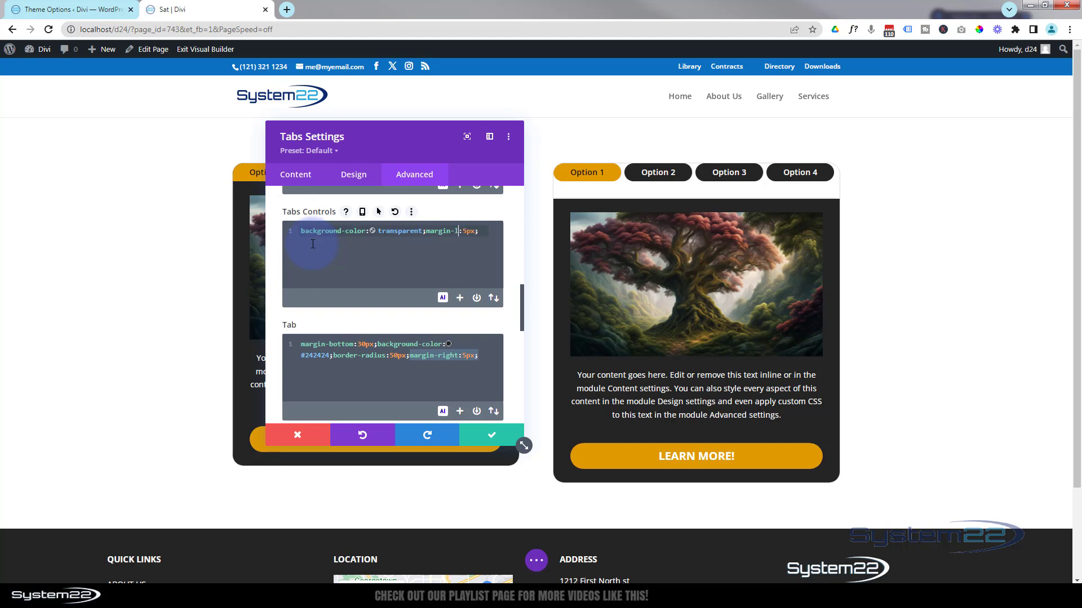
text(t)
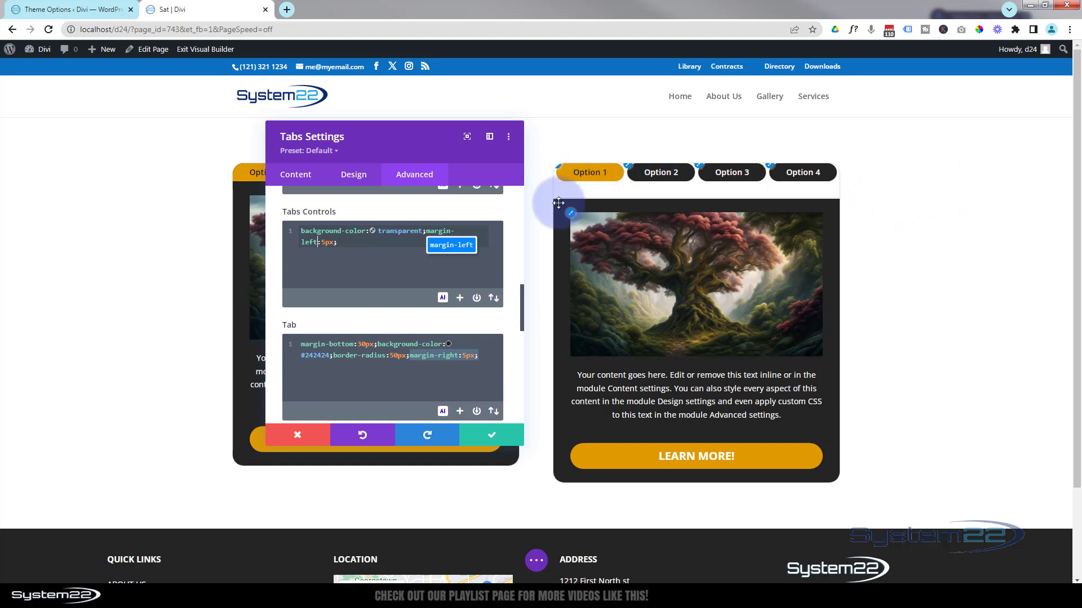
click(357, 176)
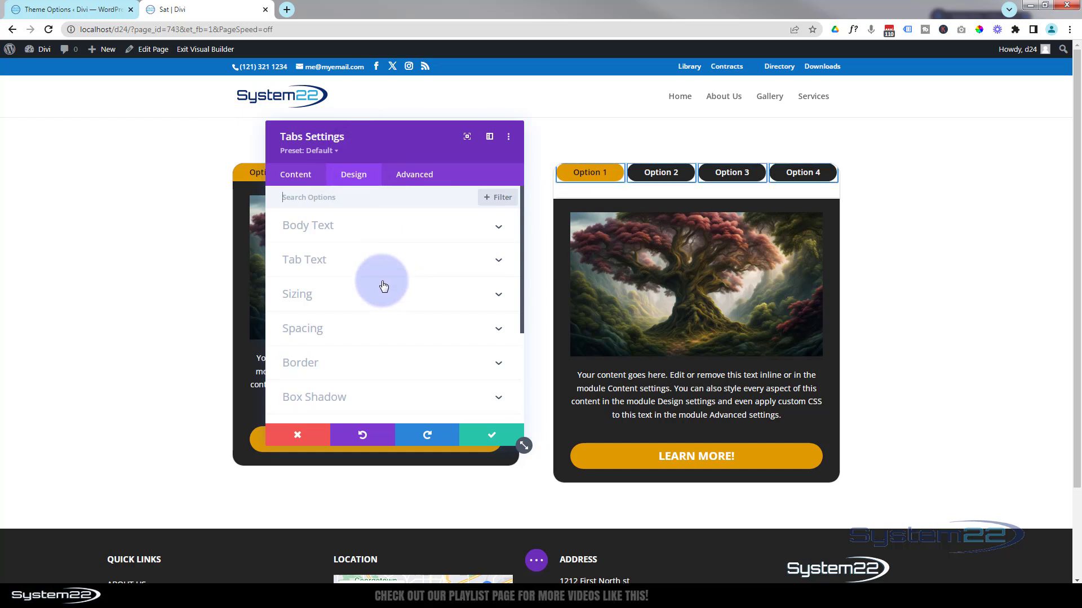
Set the right Tabs module's Border Width to 0px in the Border settings
click(363, 361)
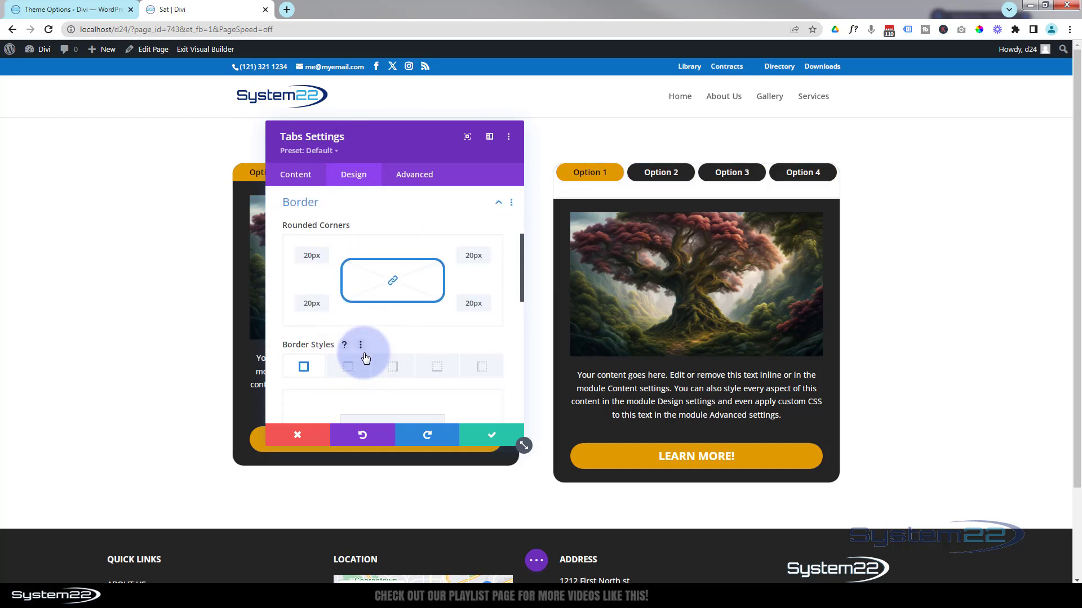
scroll(361, 347, down, 2)
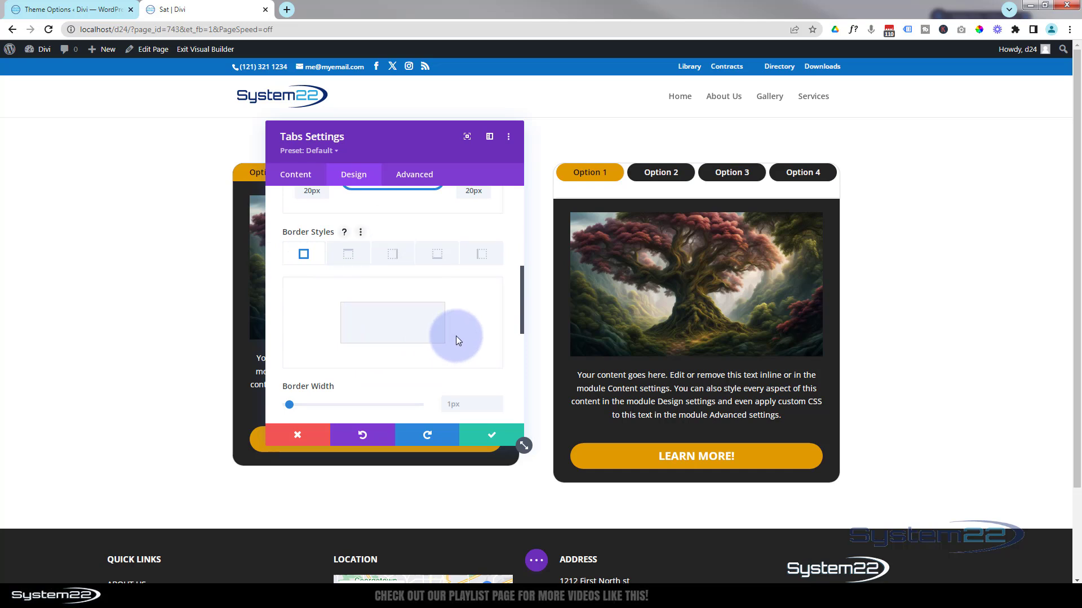
scroll(455, 336, down, 1)
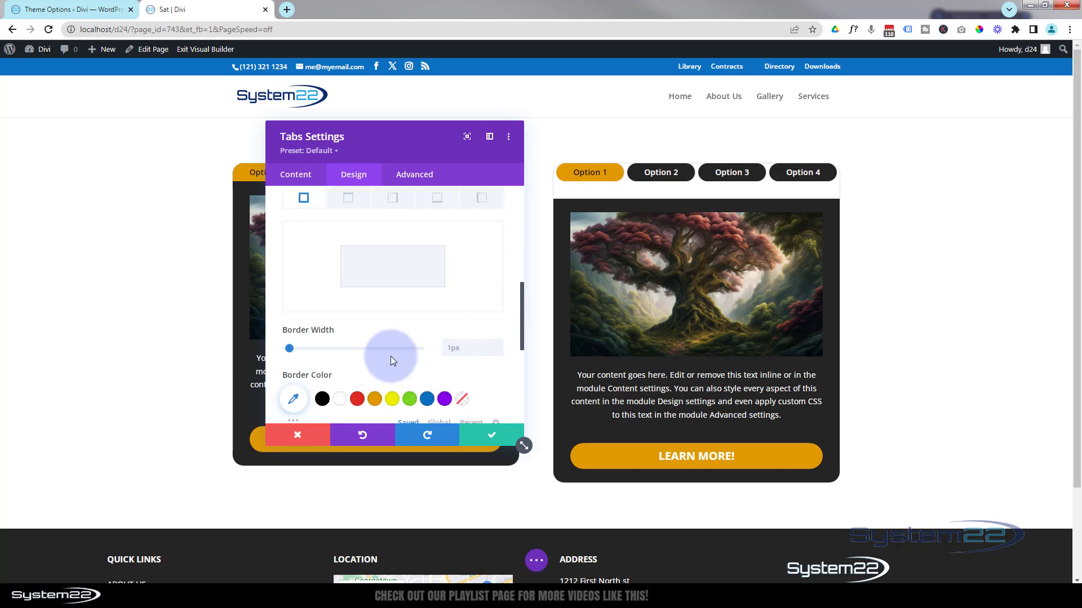
click(497, 354)
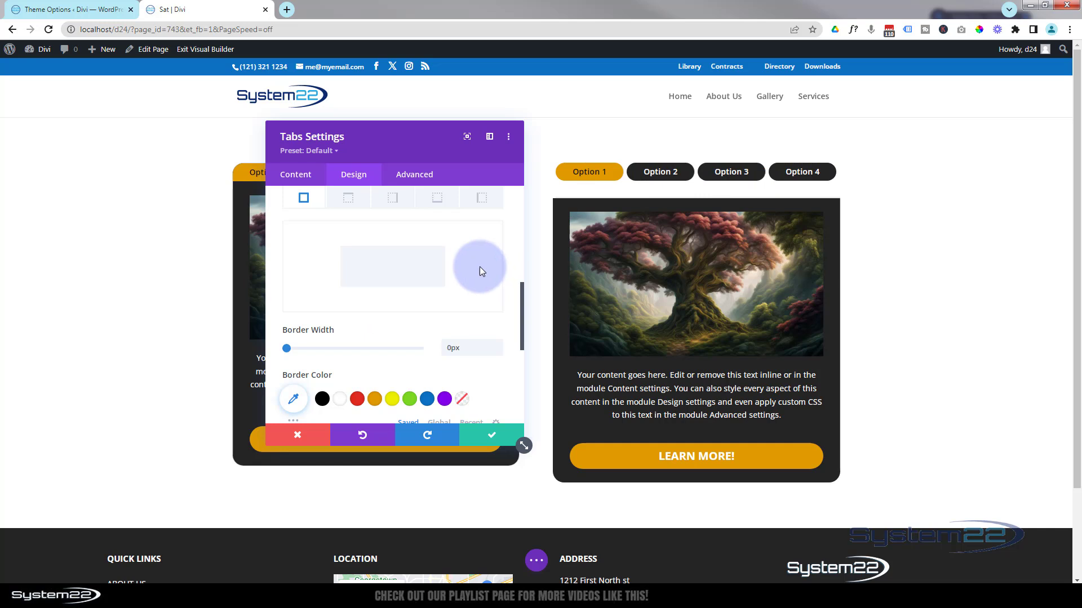
Apply the module settings, save the page as a draft, and exit the Visual Builder
click(491, 442)
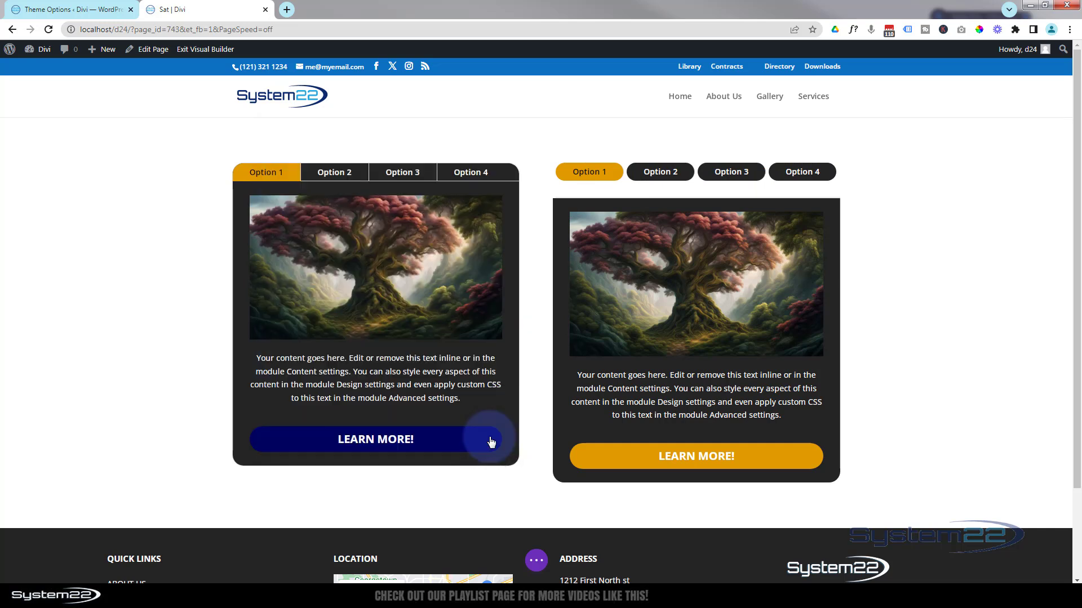
click(535, 561)
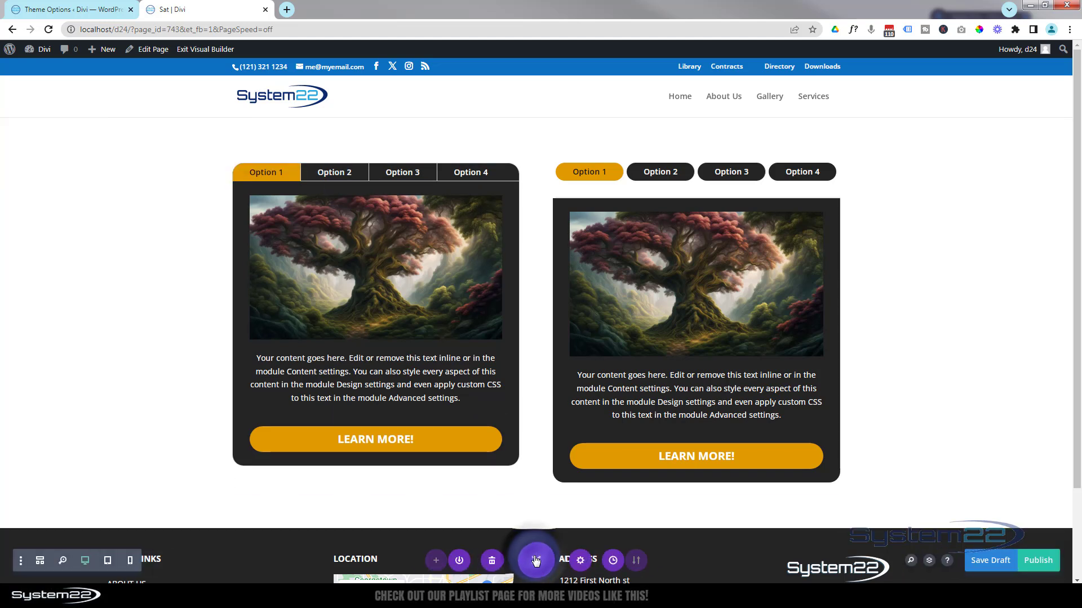
click(975, 562)
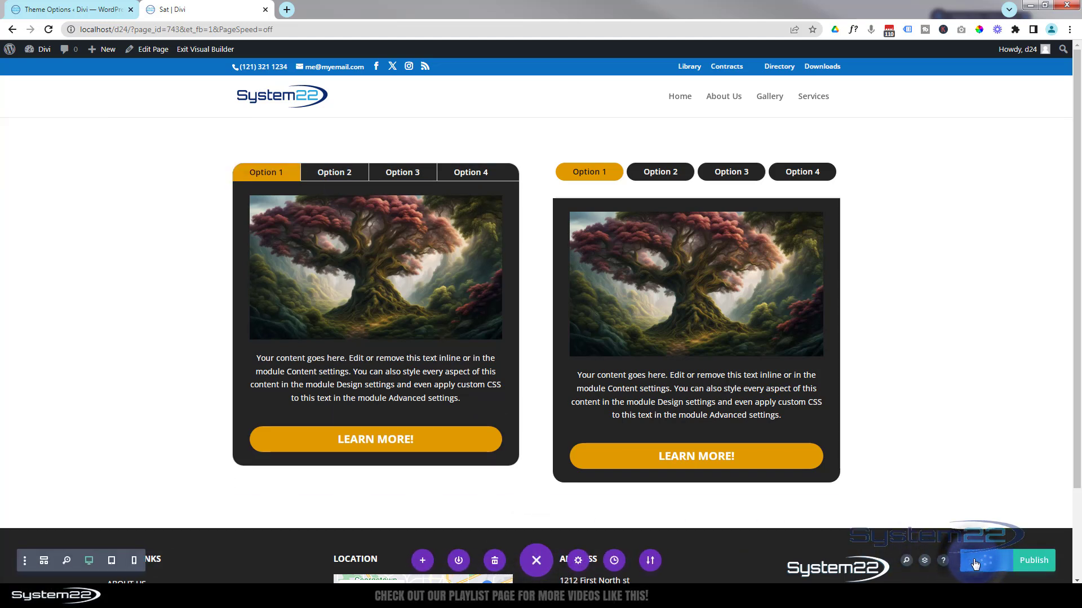
click(203, 52)
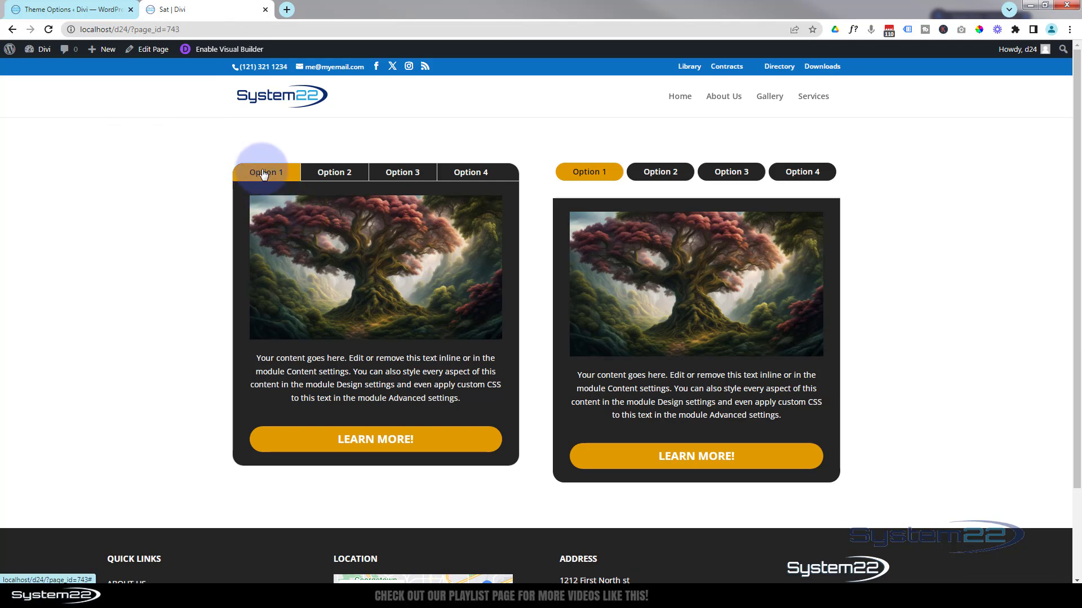
click(330, 176)
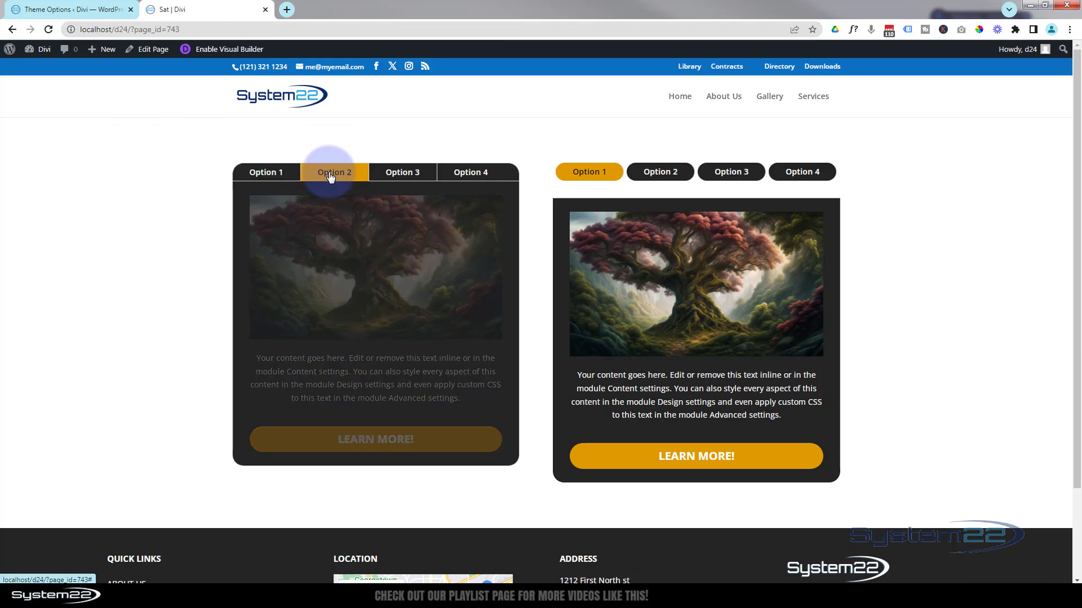
click(395, 174)
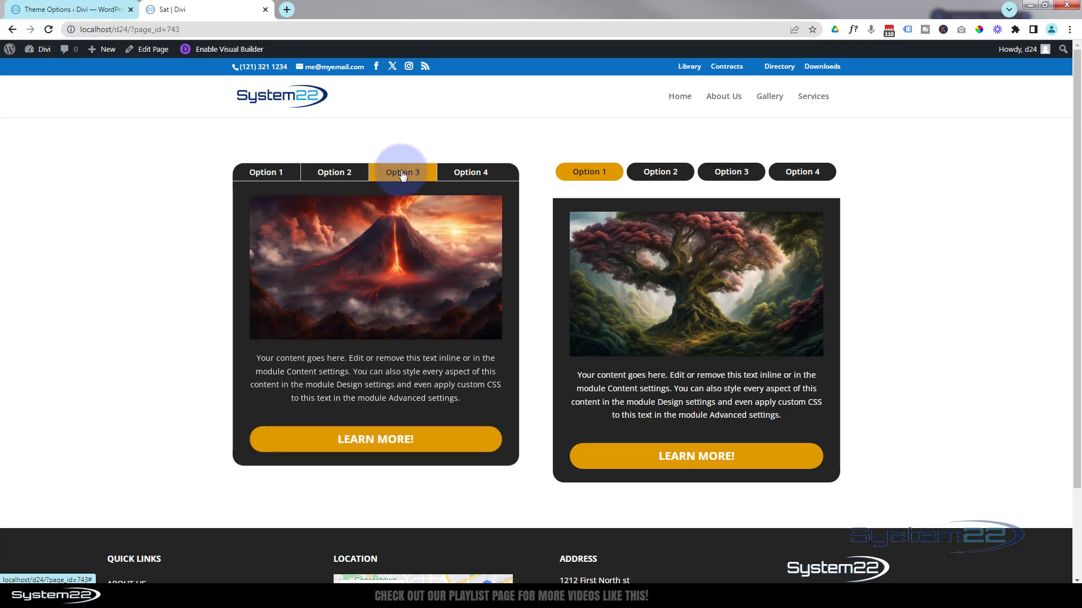
click(475, 176)
click(669, 324)
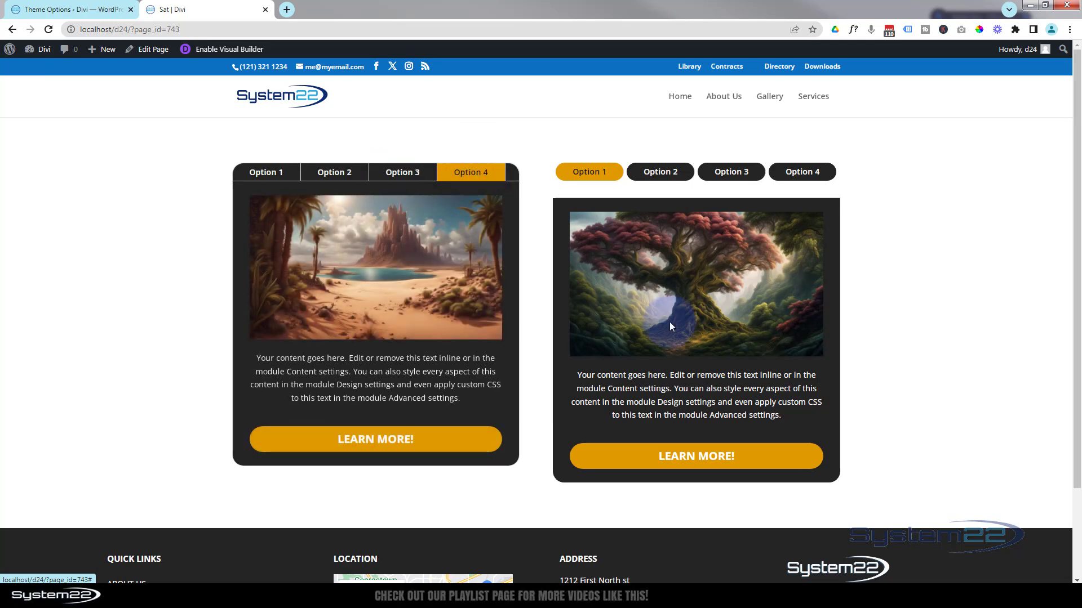
click(584, 174)
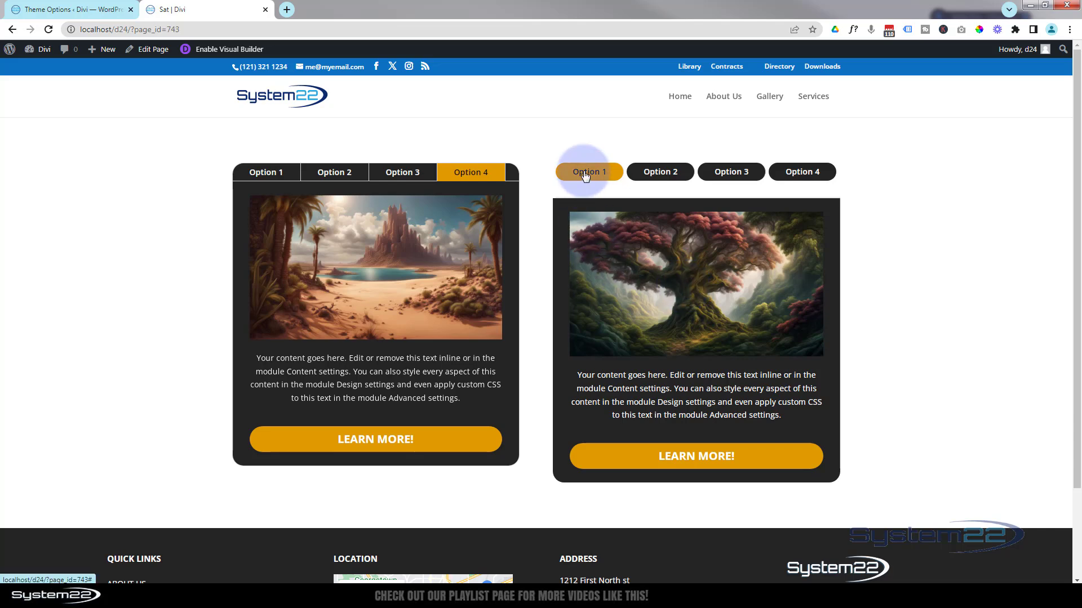
click(663, 172)
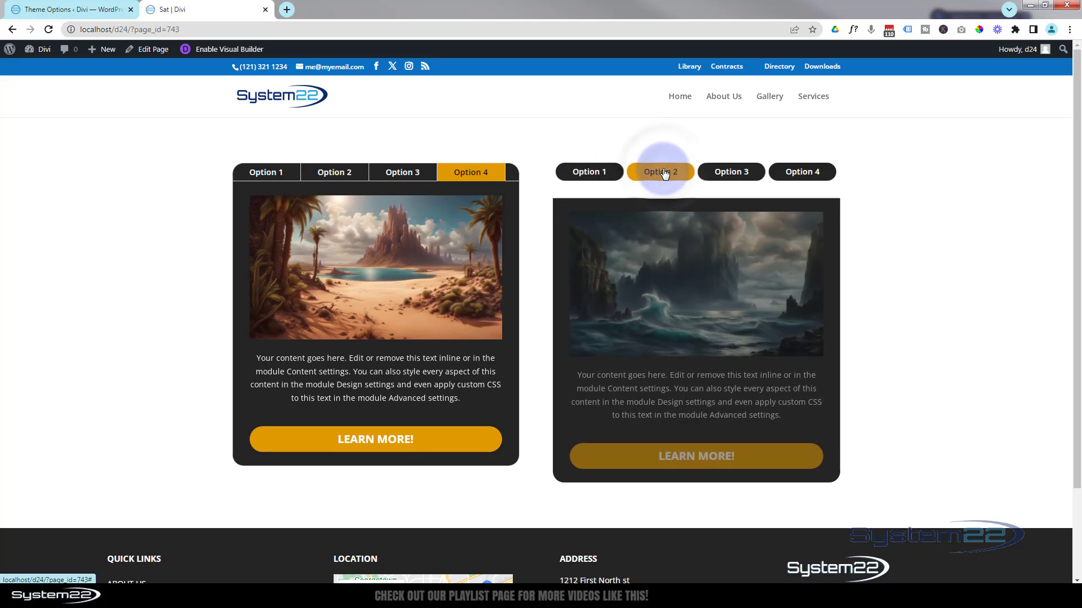
click(742, 174)
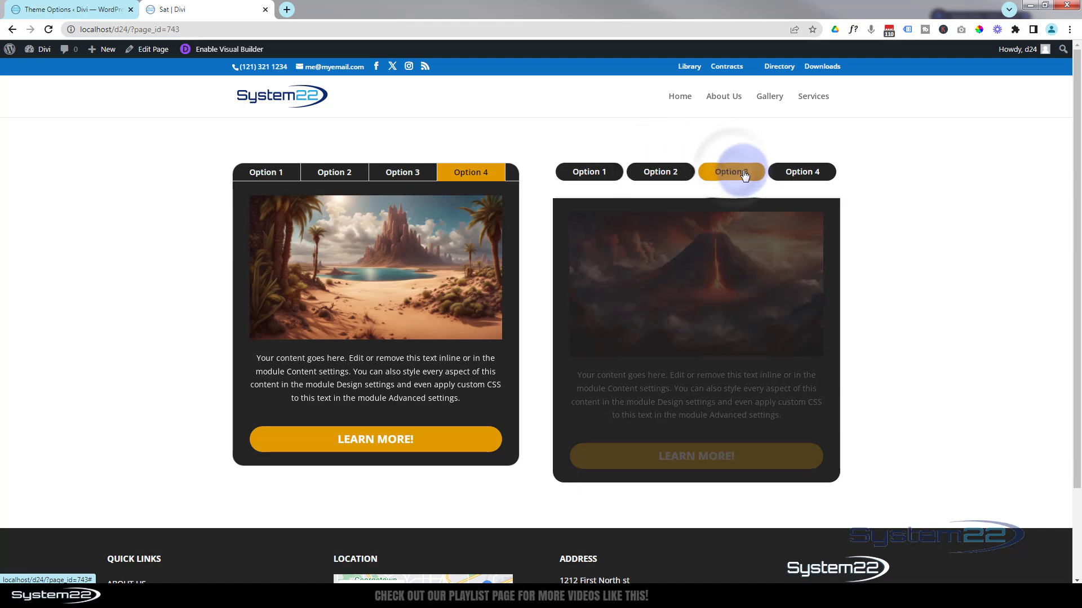
click(793, 178)
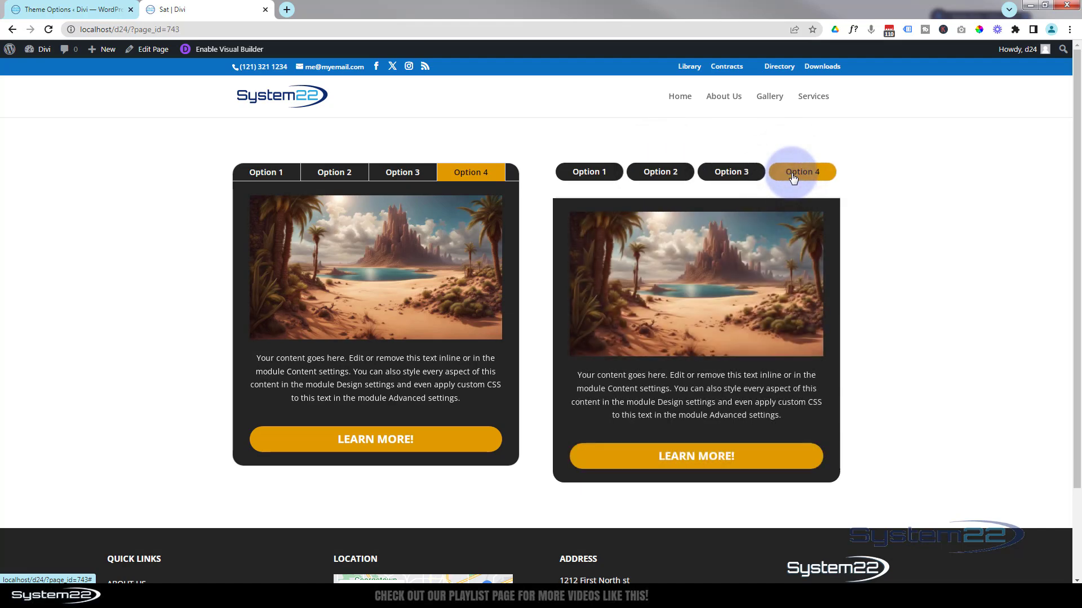
click(734, 174)
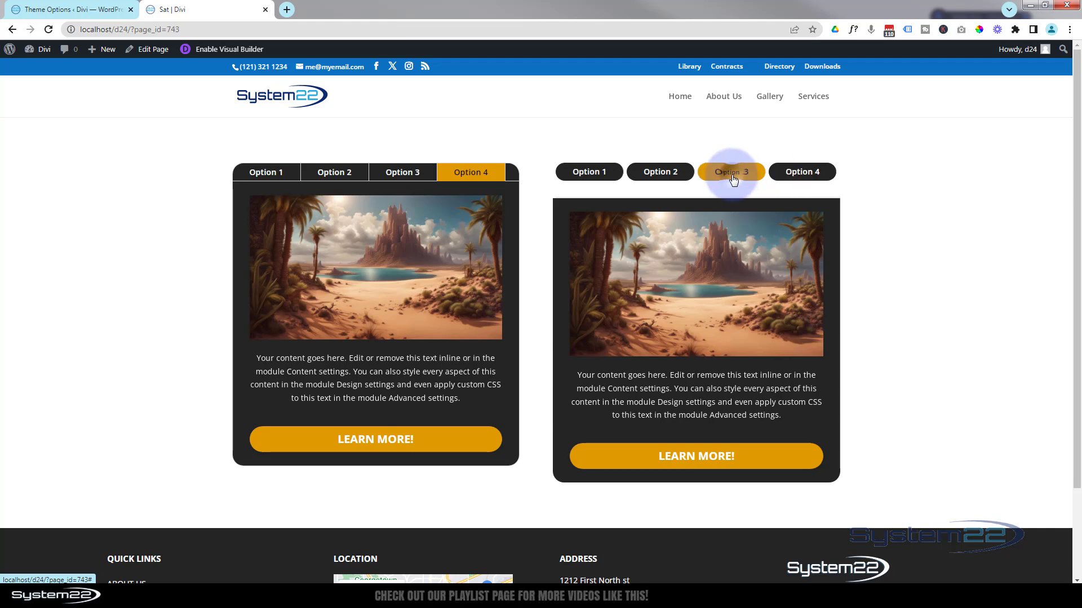
click(663, 176)
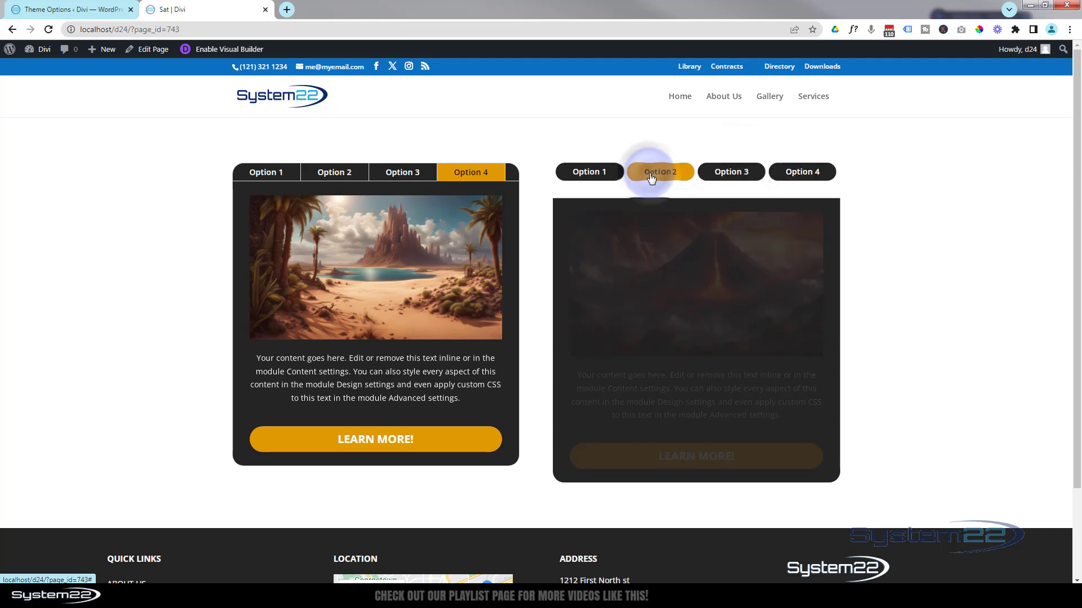
click(600, 177)
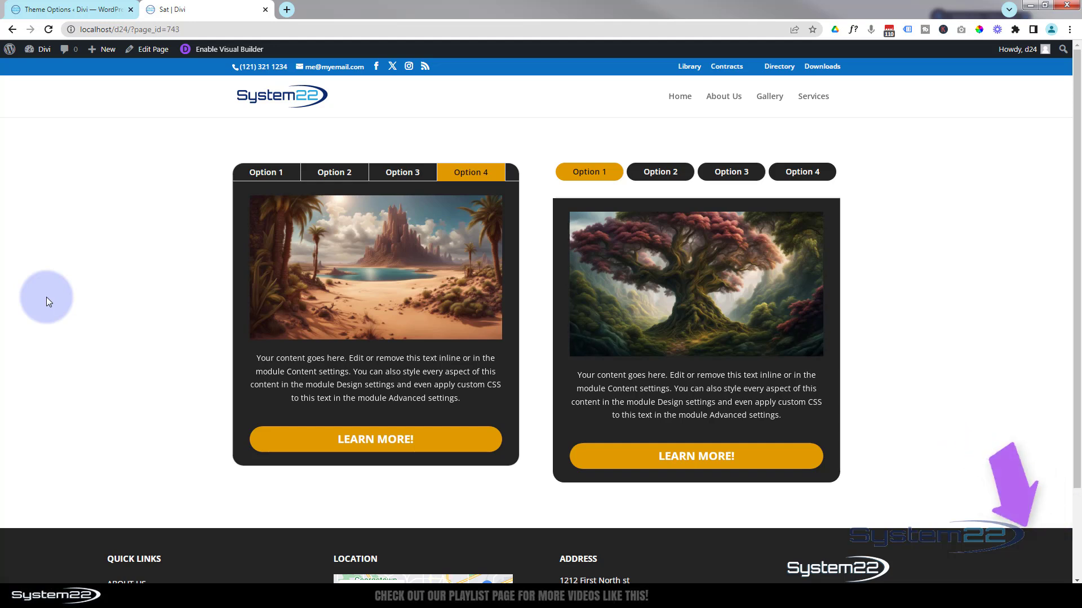
click(407, 172)
click(347, 173)
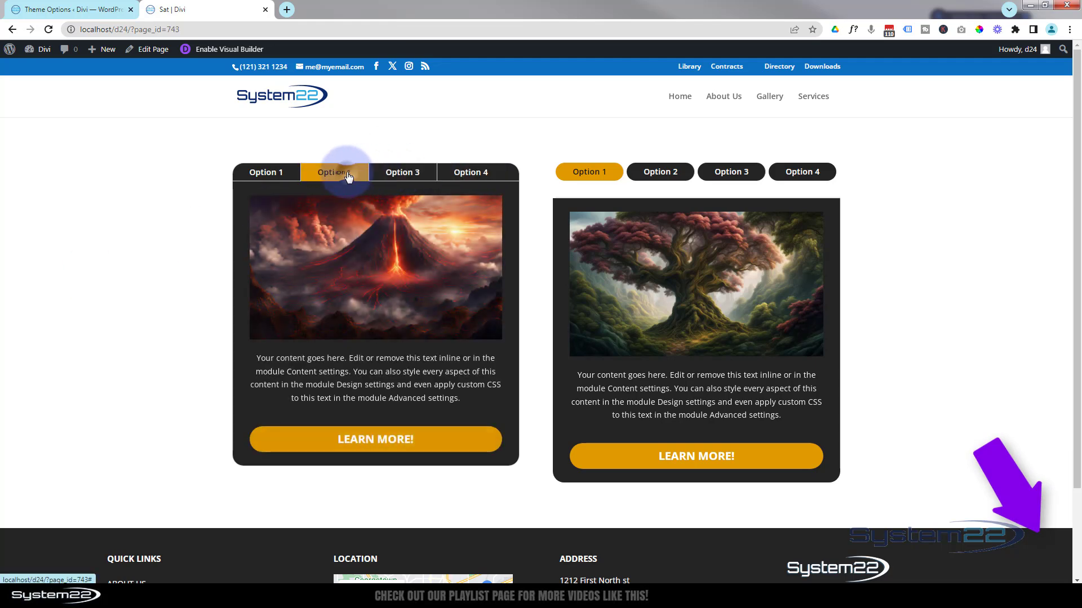
click(273, 173)
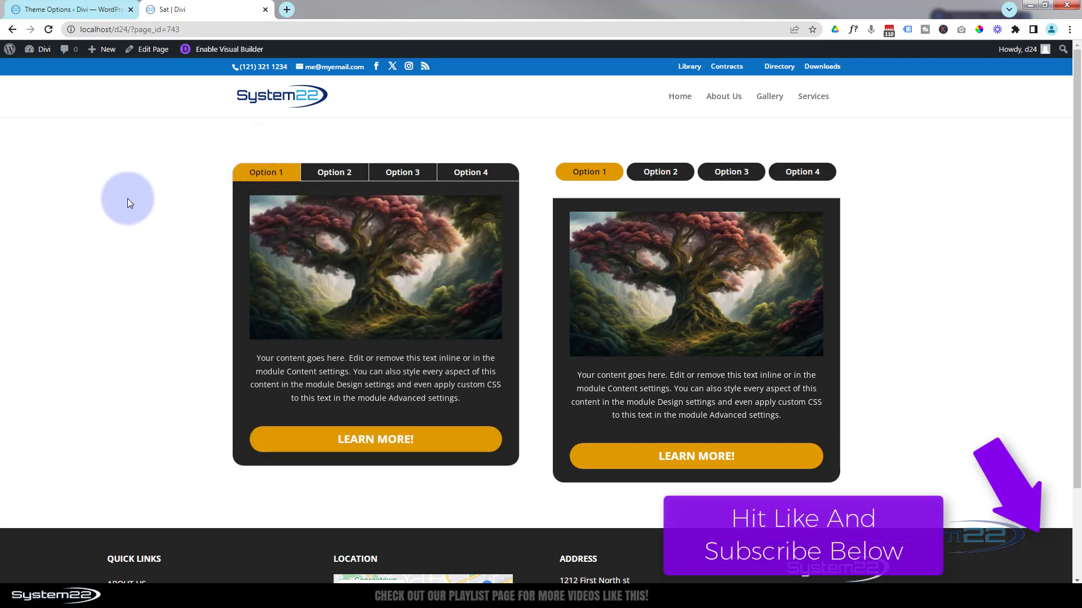